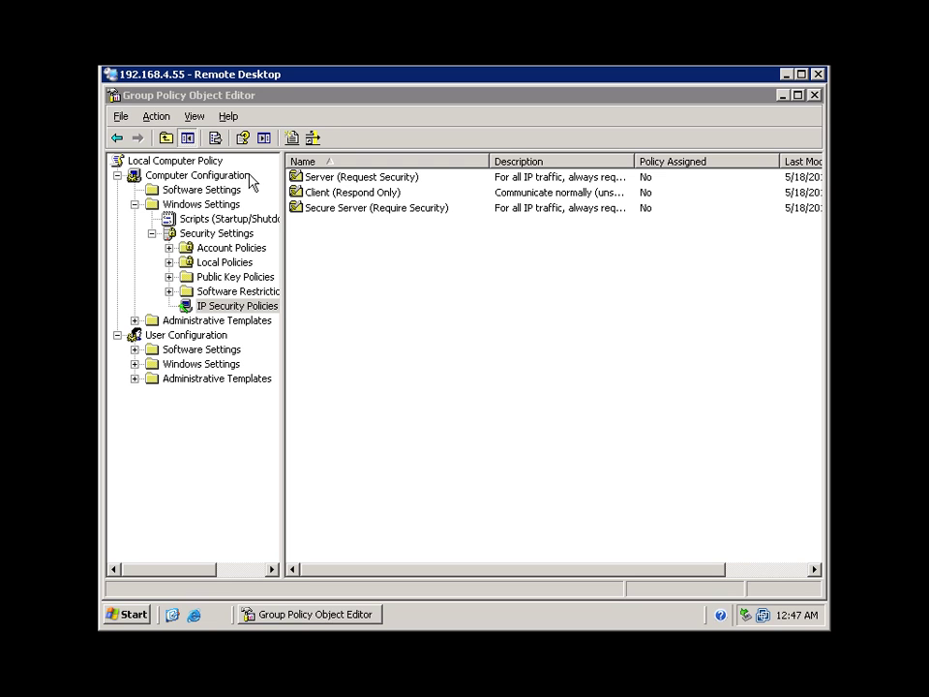
Browse the server's local policy tree back to the IP Security Policies list
{"action": "left_click", "coordinate": [208, 162]}
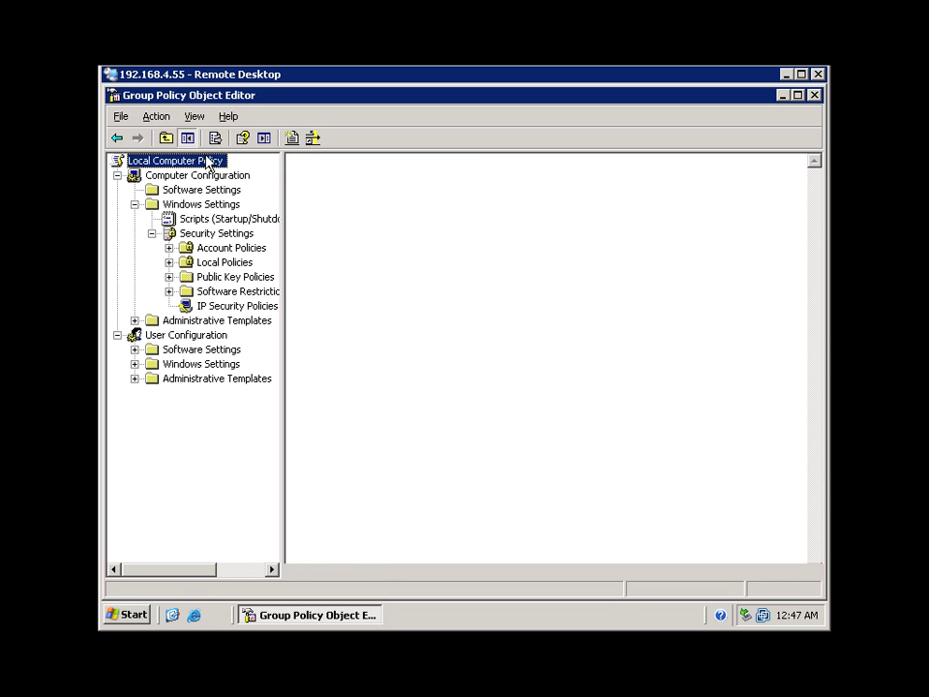
{"action": "left_click", "coordinate": [215, 234]}
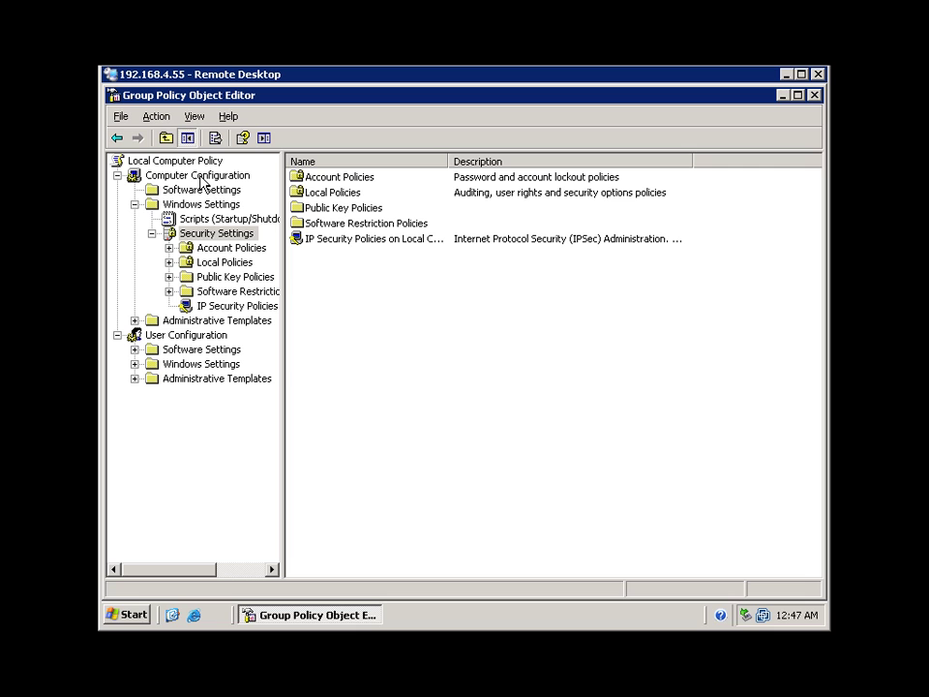
{"action": "left_click", "coordinate": [240, 309]}
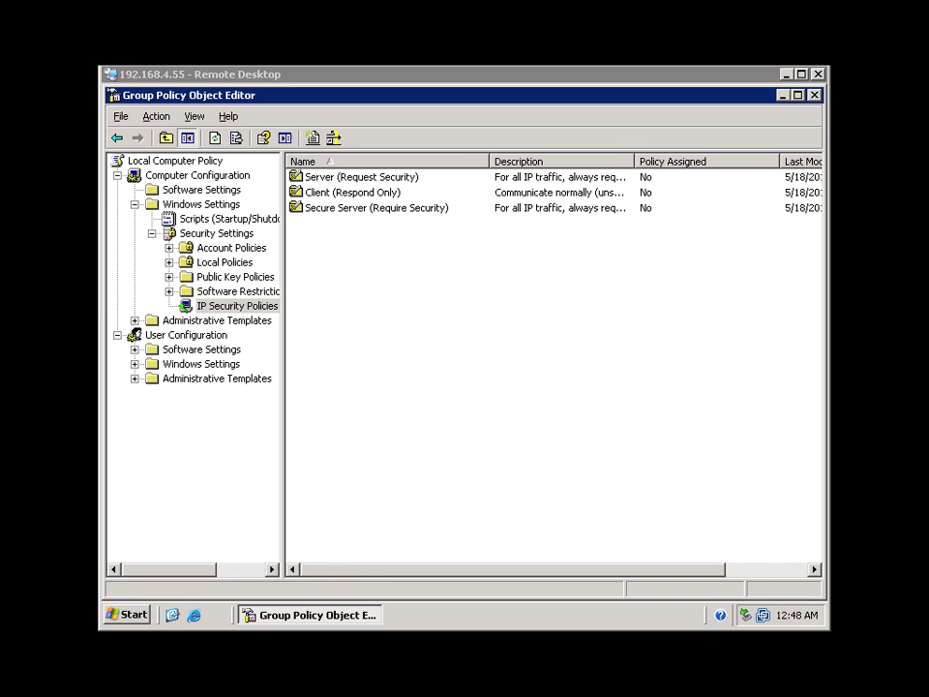
On the XP client, open a Command Prompt and run ping mgmt
{"action": "key", "text": "alt+Tab"}
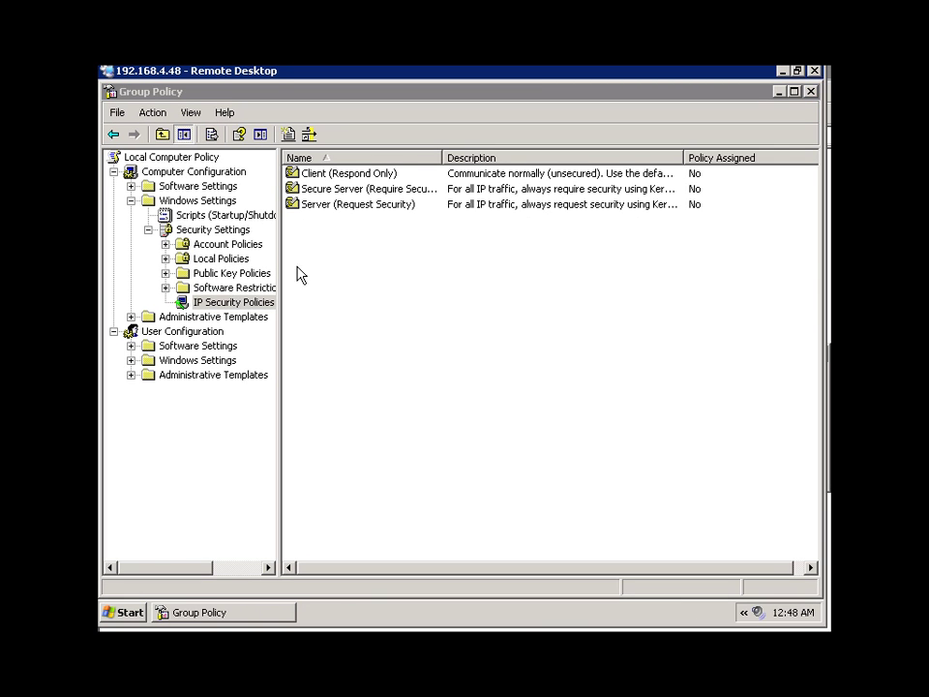
{"action": "left_click", "coordinate": [125, 614]}
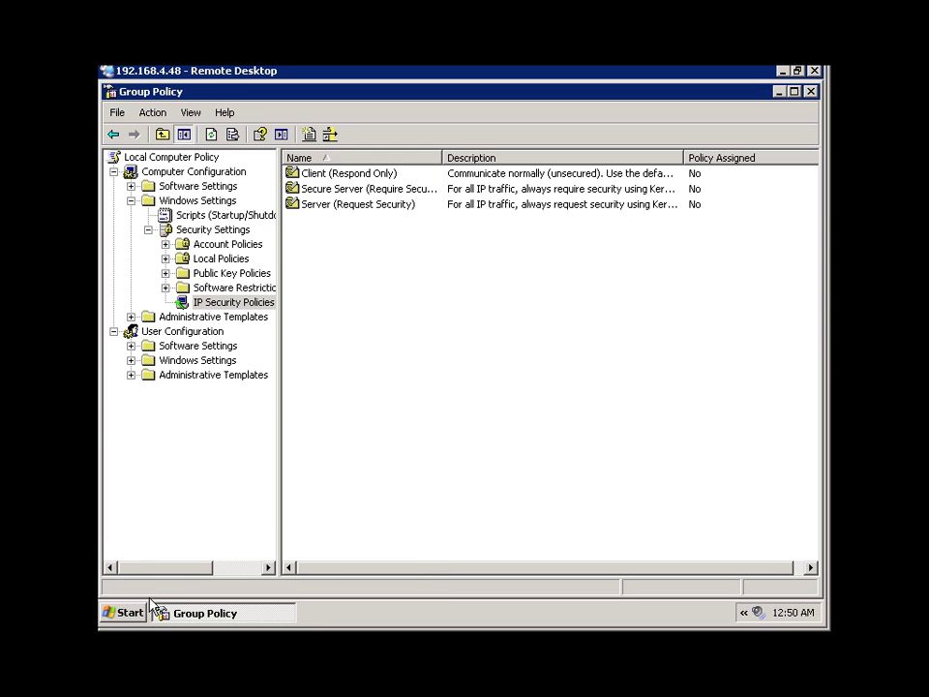
{"action": "left_click", "coordinate": [133, 613]}
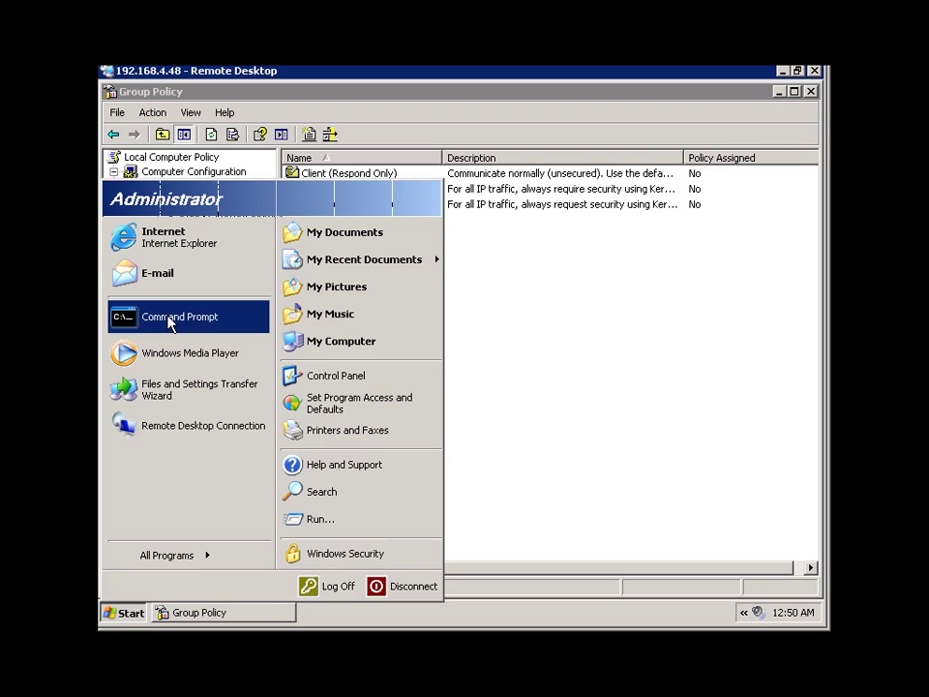
{"action": "left_click", "coordinate": [169, 321]}
{"action": "type", "text": "ping mgmt"}
{"action": "key", "text": "Return"}
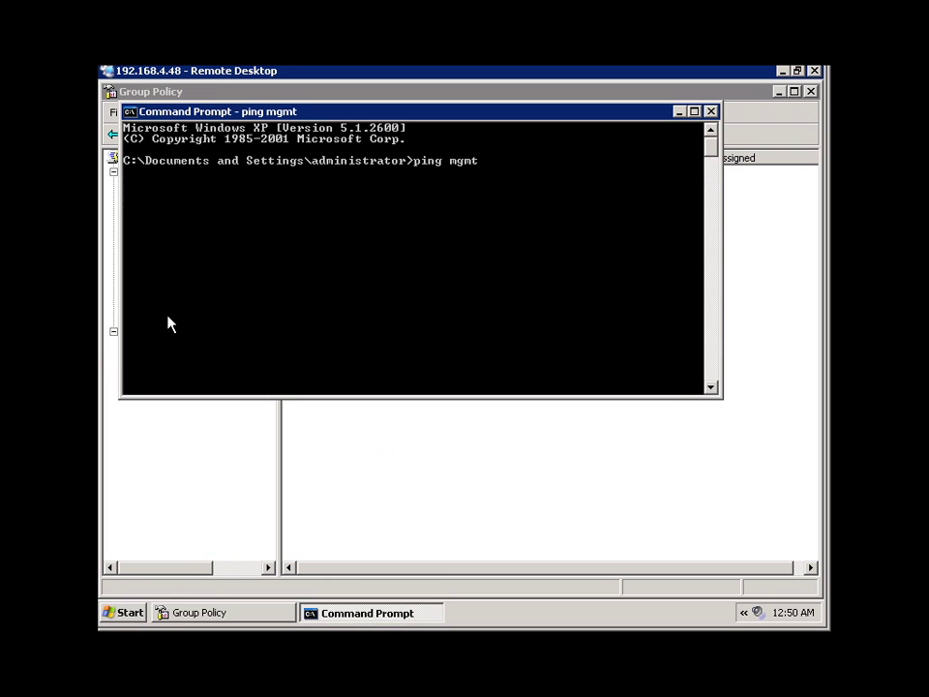
{"action": "left_click", "coordinate": [132, 613]}
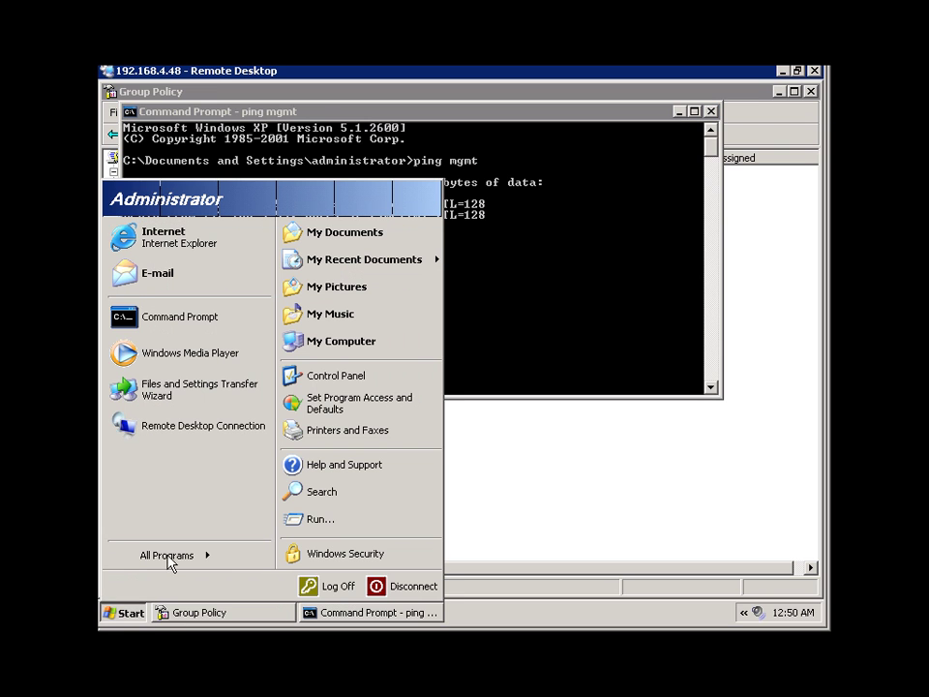
{"action": "left_click", "coordinate": [191, 246]}
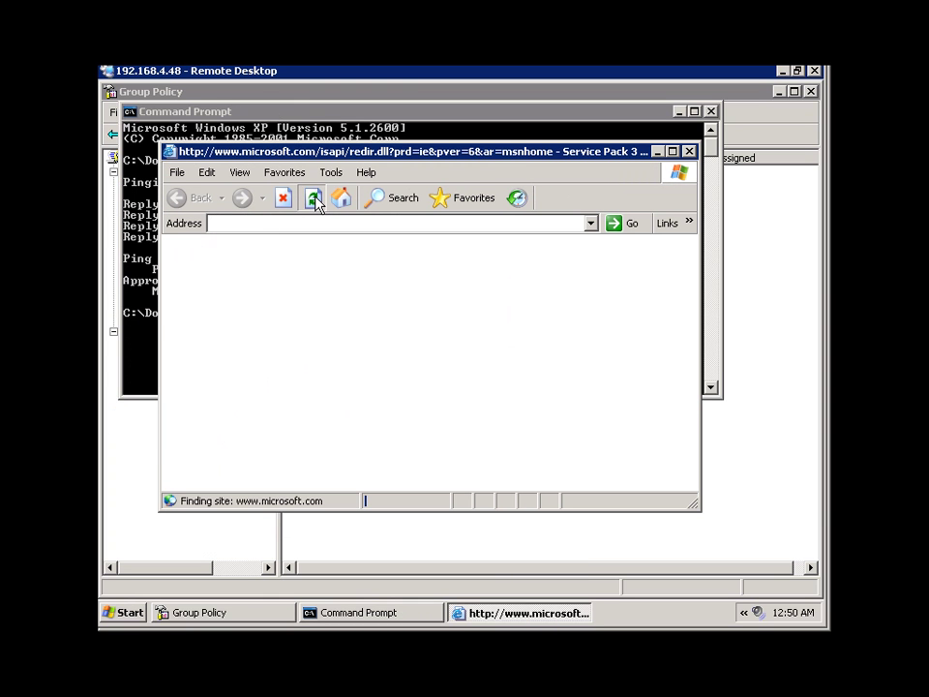
{"action": "left_click", "coordinate": [286, 223]}
{"action": "type", "text": "http://mgmt"}
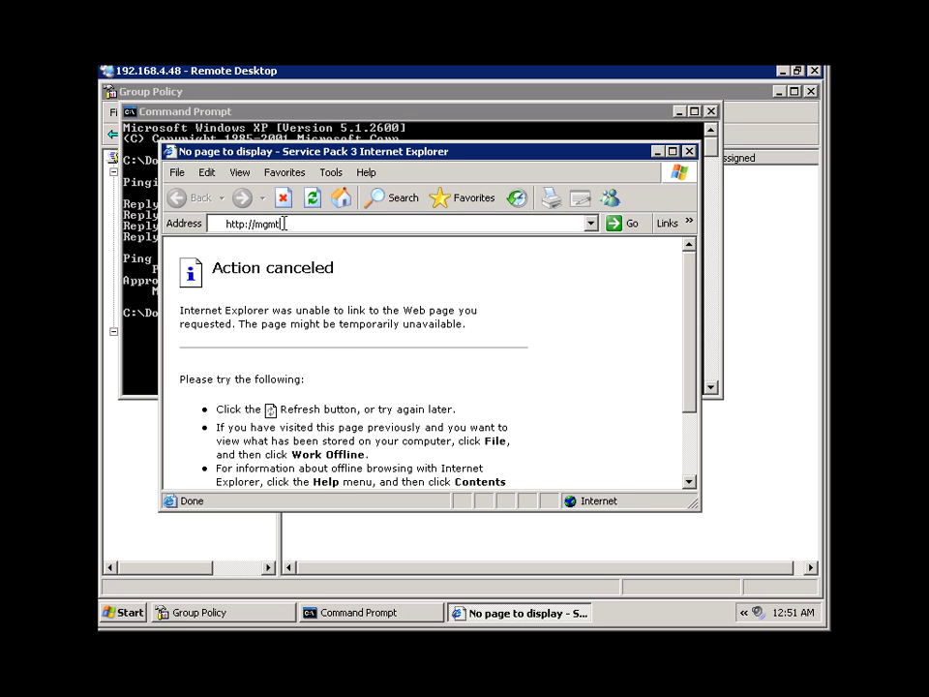
{"action": "key", "text": "Return"}
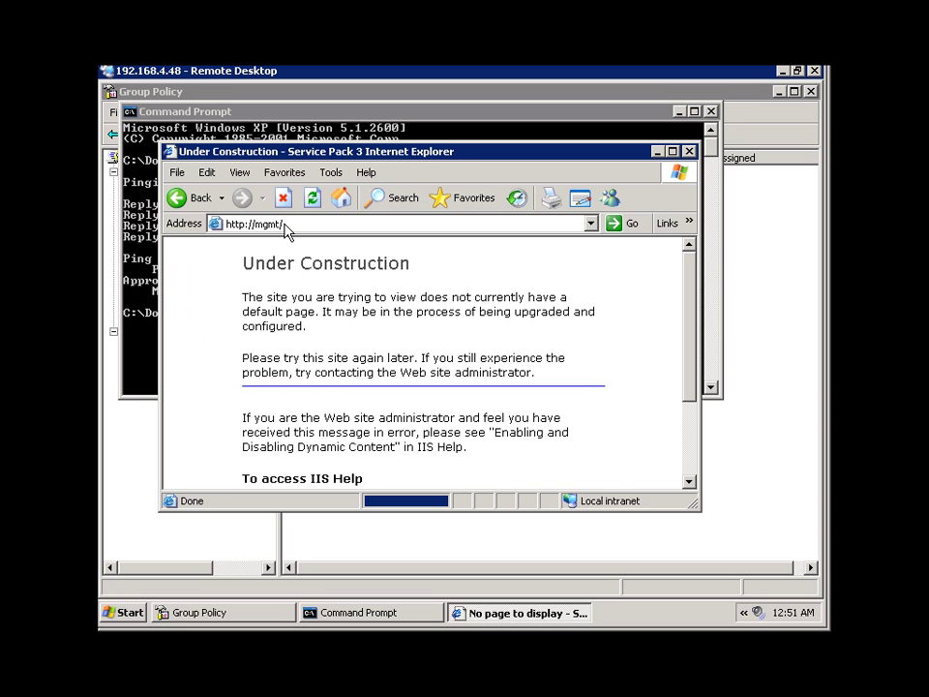
{"action": "left_click", "coordinate": [147, 308]}
Telnet to mgmt and list the server's C:\ directory with dir
{"action": "type", "text": "tel"}
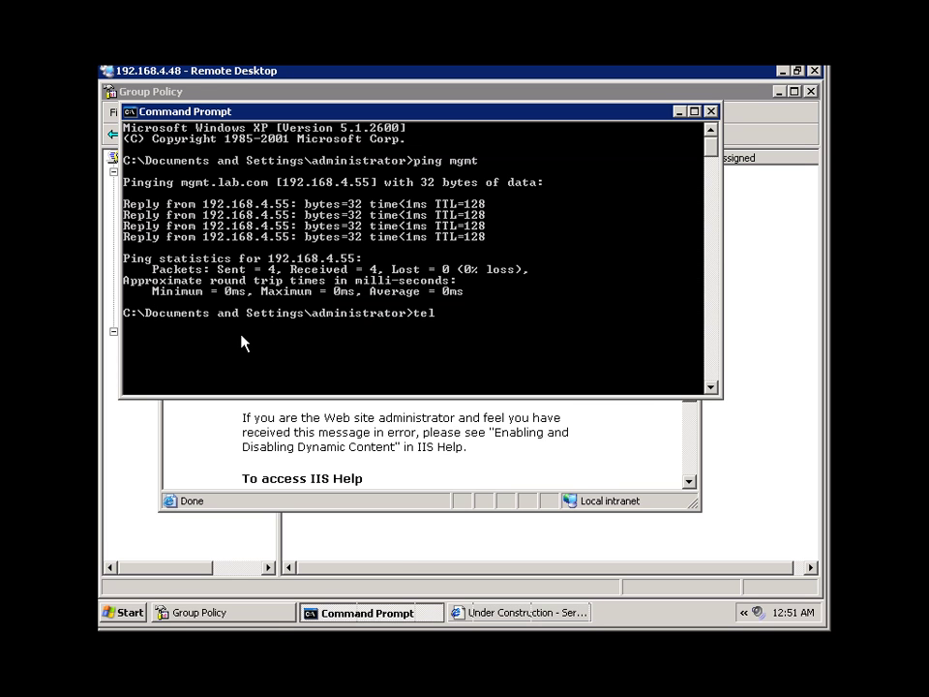
{"action": "type", "text": "net mgmt"}
{"action": "key", "text": "Return"}
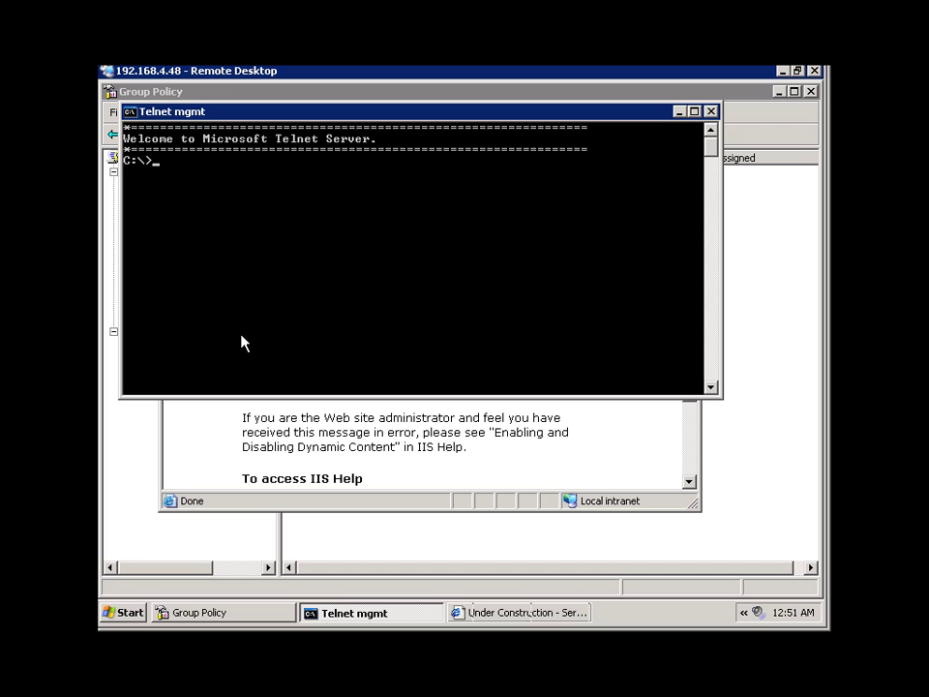
{"action": "type", "text": "dir"}
{"action": "key", "text": "Return"}
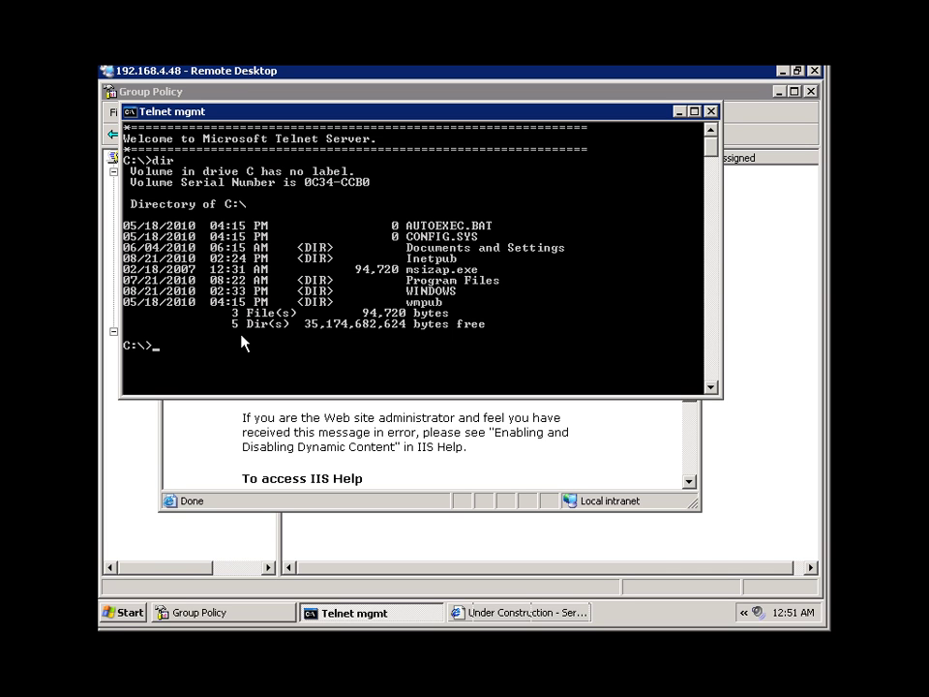
Open the \\mgmt\c$ share through Start > Run
{"action": "left_click", "coordinate": [124, 612]}
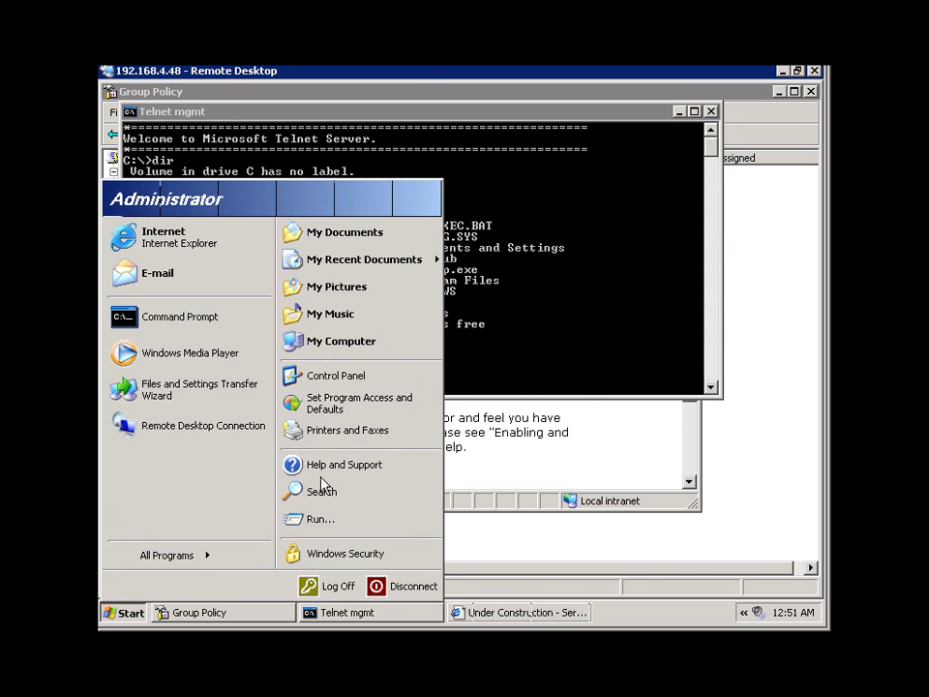
{"action": "left_click", "coordinate": [308, 519]}
{"action": "key", "text": "Return"}
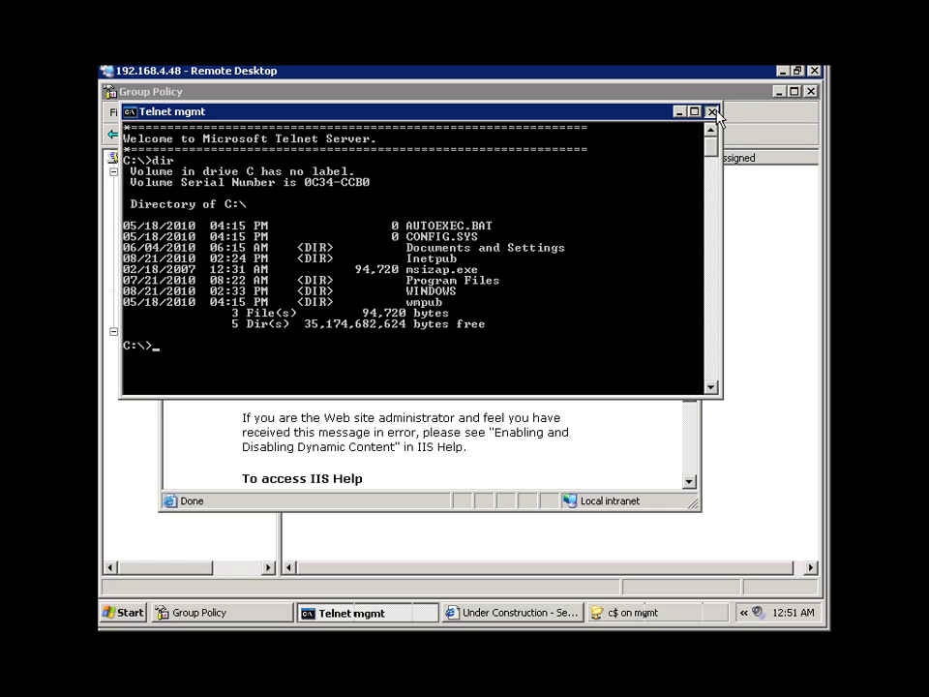
Close the Telnet, Internet Explorer and c$ on mgmt windows
{"action": "left_click", "coordinate": [710, 112]}
{"action": "left_click", "coordinate": [689, 151]}
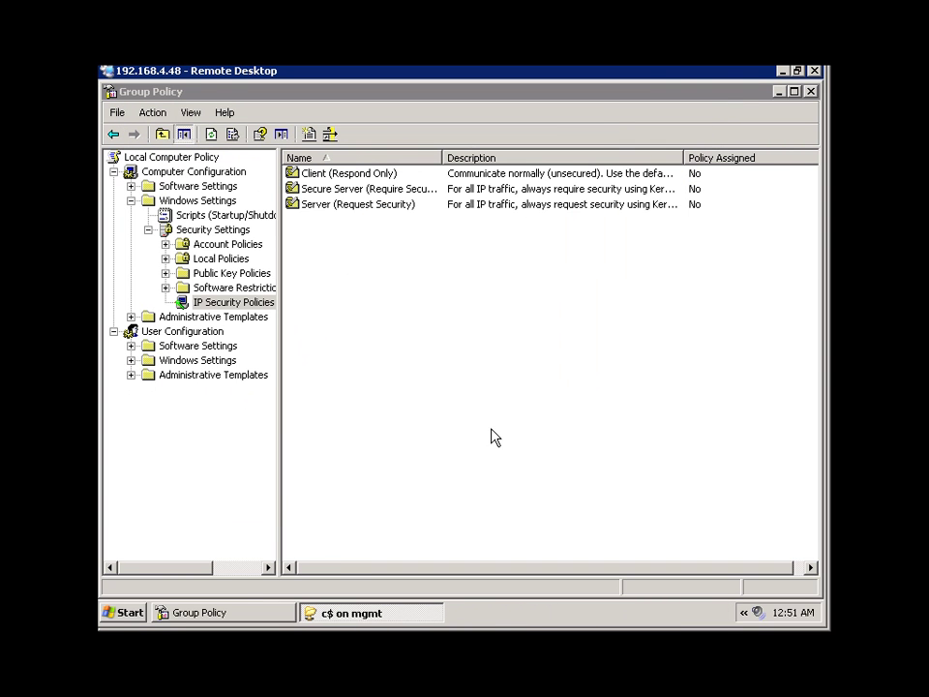
{"action": "right_click", "coordinate": [390, 619]}
{"action": "left_click", "coordinate": [416, 602]}
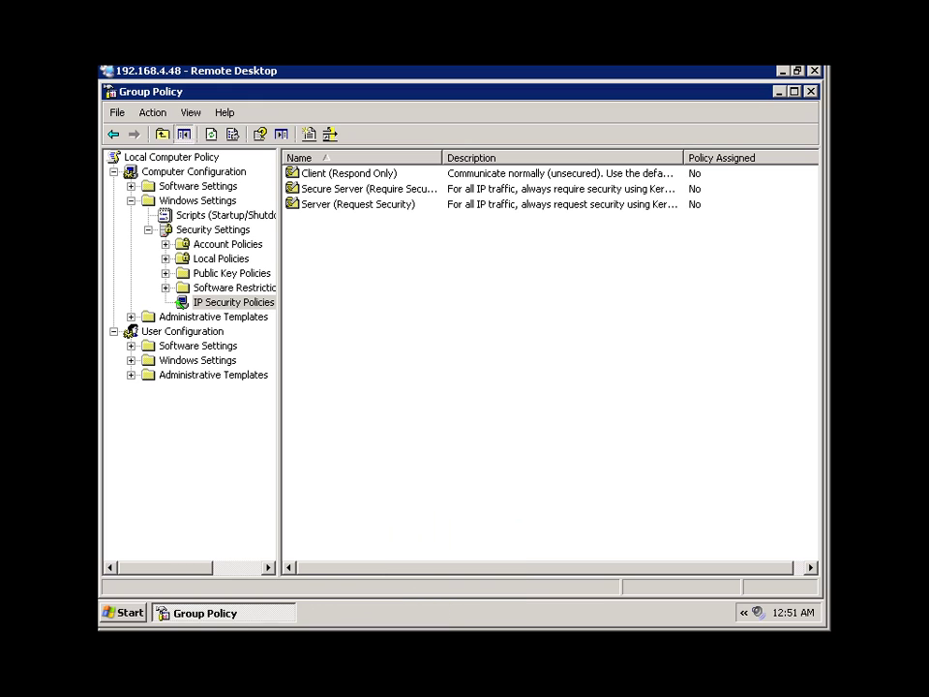
Back on the server, select Secure Server (Require Security) and bring up its context menu
{"action": "key", "text": "alt+Tab"}
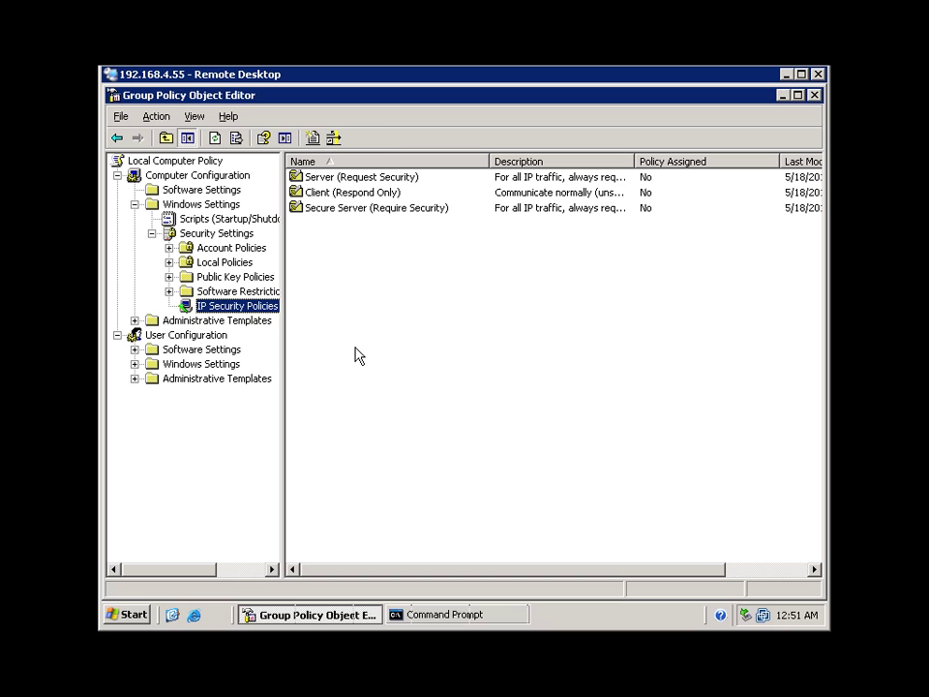
{"action": "left_click", "coordinate": [334, 179]}
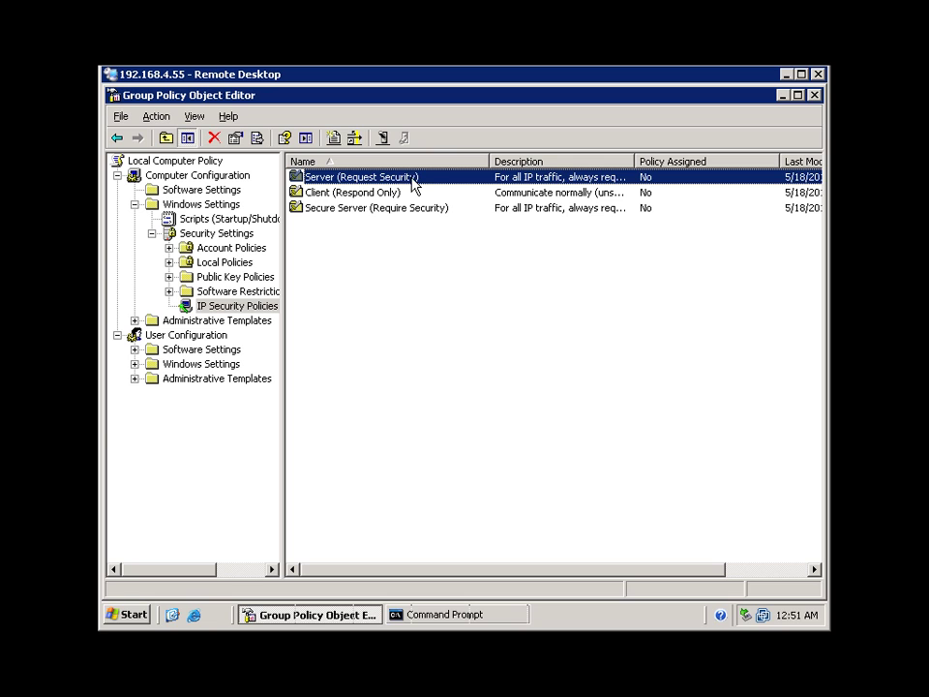
{"action": "left_click", "coordinate": [386, 213]}
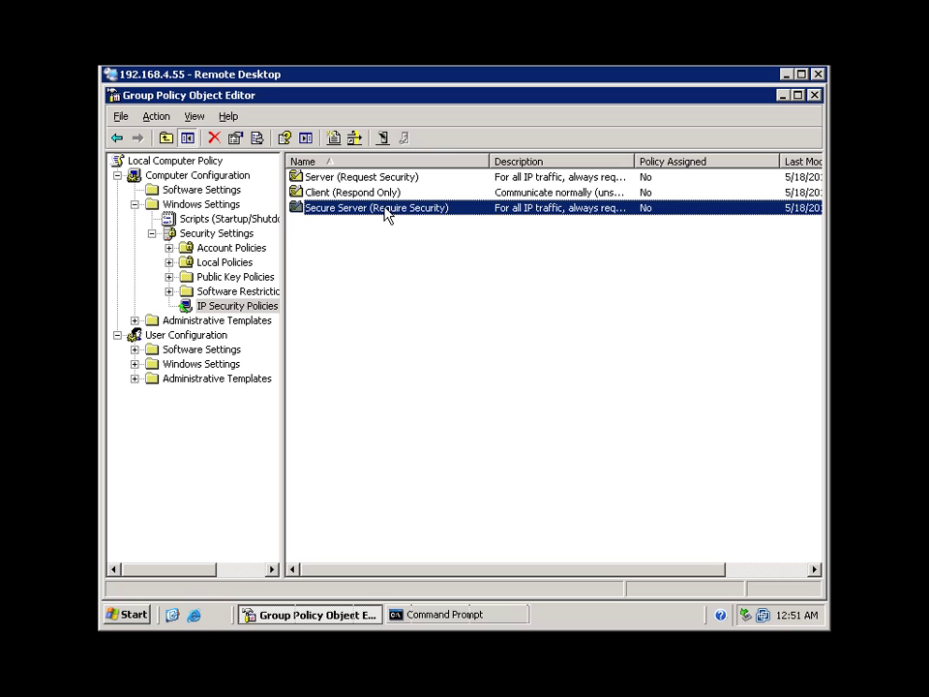
{"action": "left_click", "coordinate": [372, 180]}
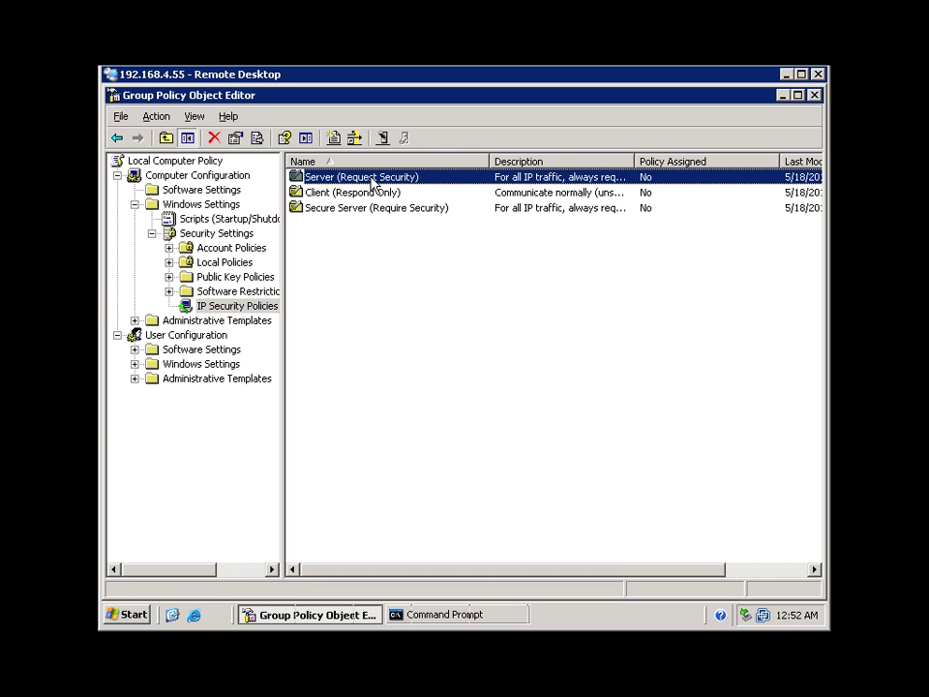
{"action": "left_click", "coordinate": [388, 207]}
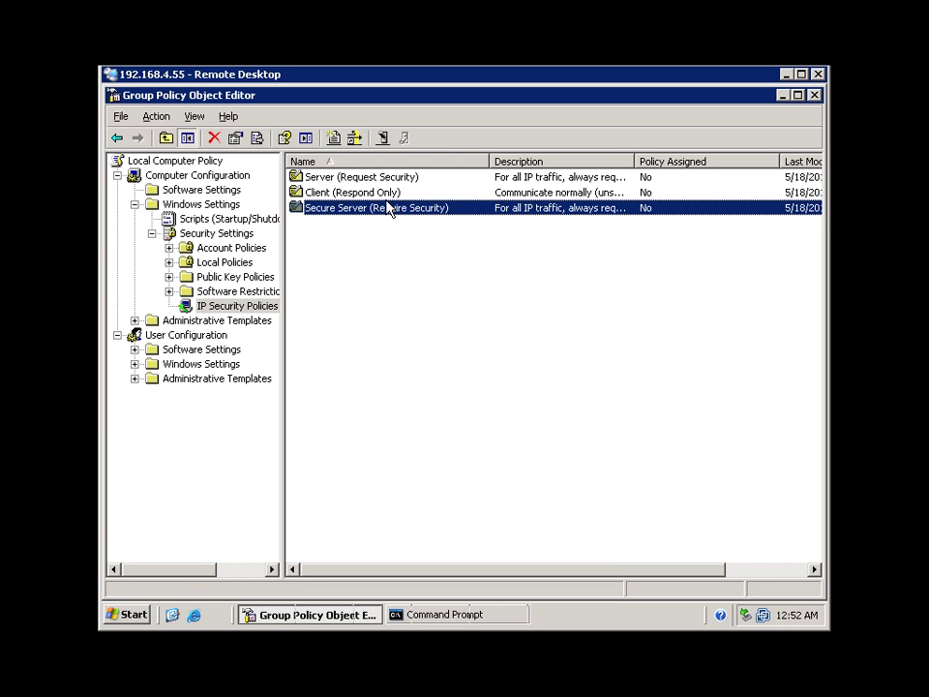
{"action": "right_click", "coordinate": [387, 207]}
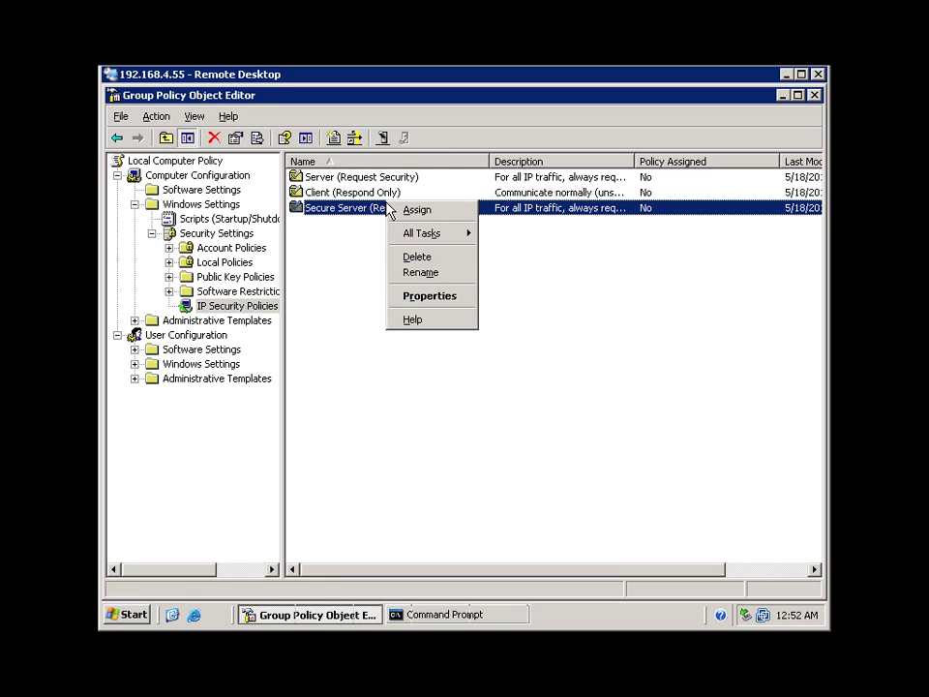
{"action": "left_click", "coordinate": [422, 296]}
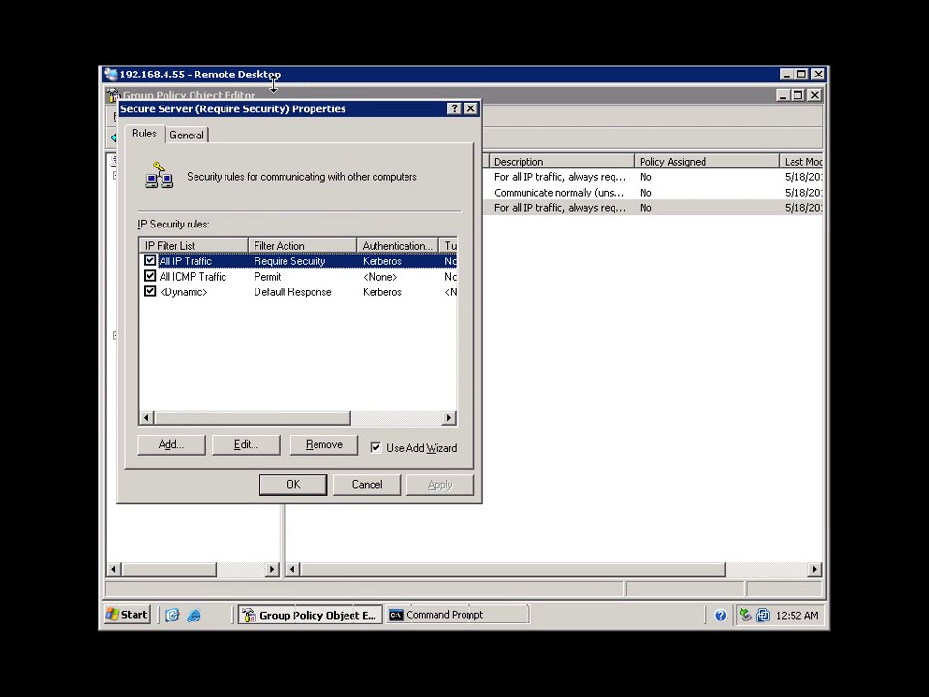
{"action": "left_click_drag", "start_coordinate": [283, 114], "coordinate": [433, 164]}
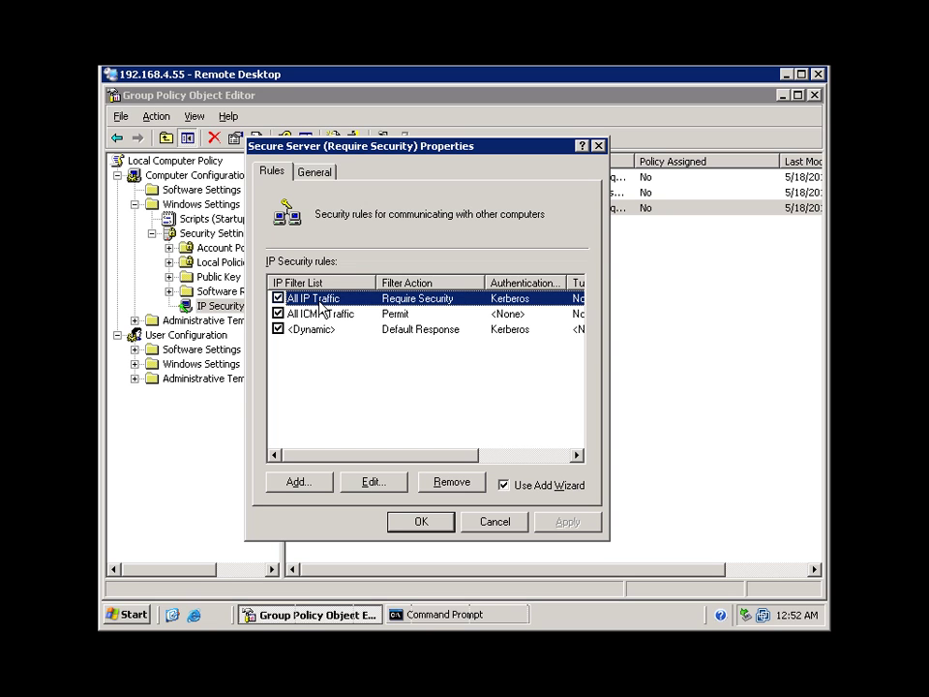
{"action": "left_click", "coordinate": [323, 316]}
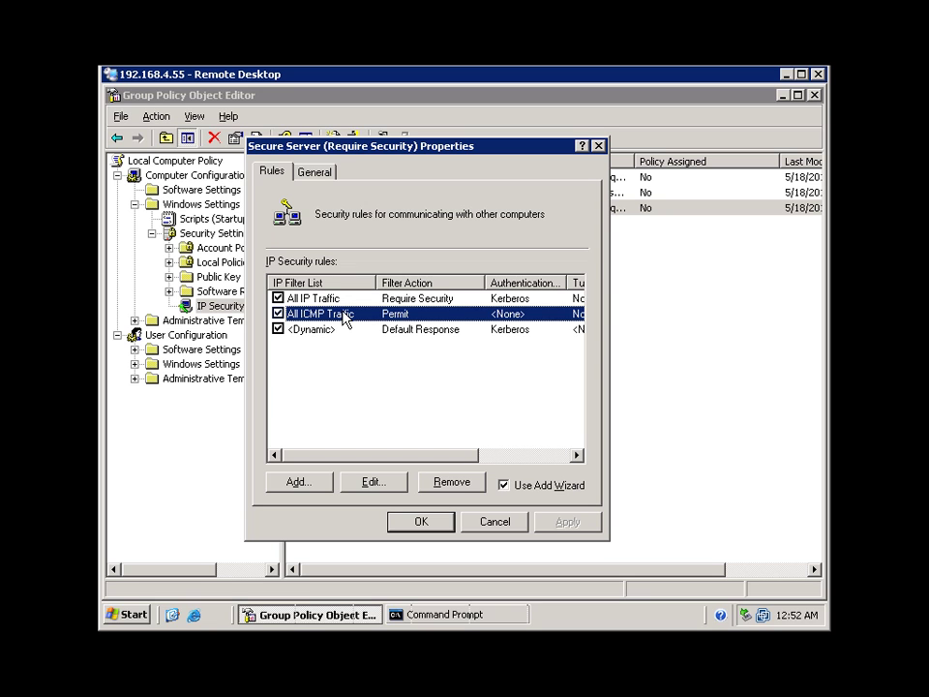
{"action": "left_click", "coordinate": [317, 300]}
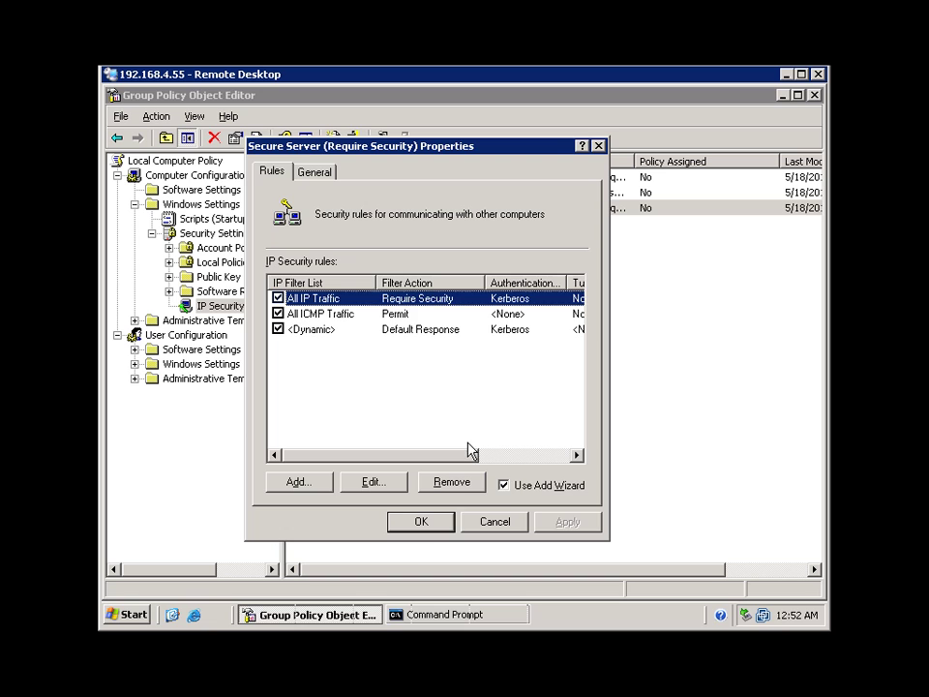
{"action": "left_click", "coordinate": [423, 527]}
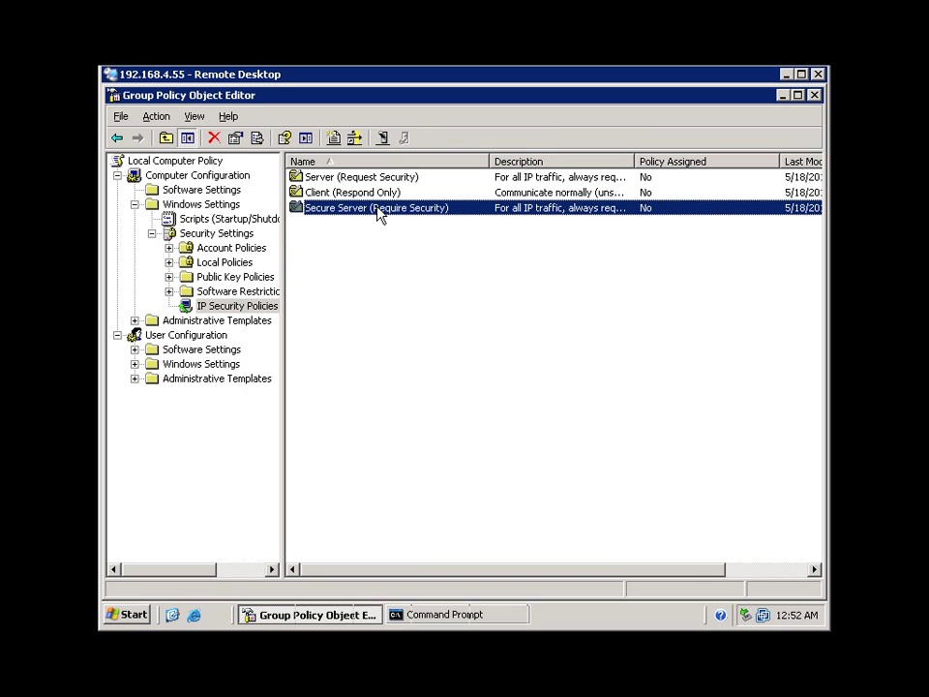
Assign Secure Server (Require Security), then open a new Command Prompt on the XP client
{"action": "right_click", "coordinate": [378, 213]}
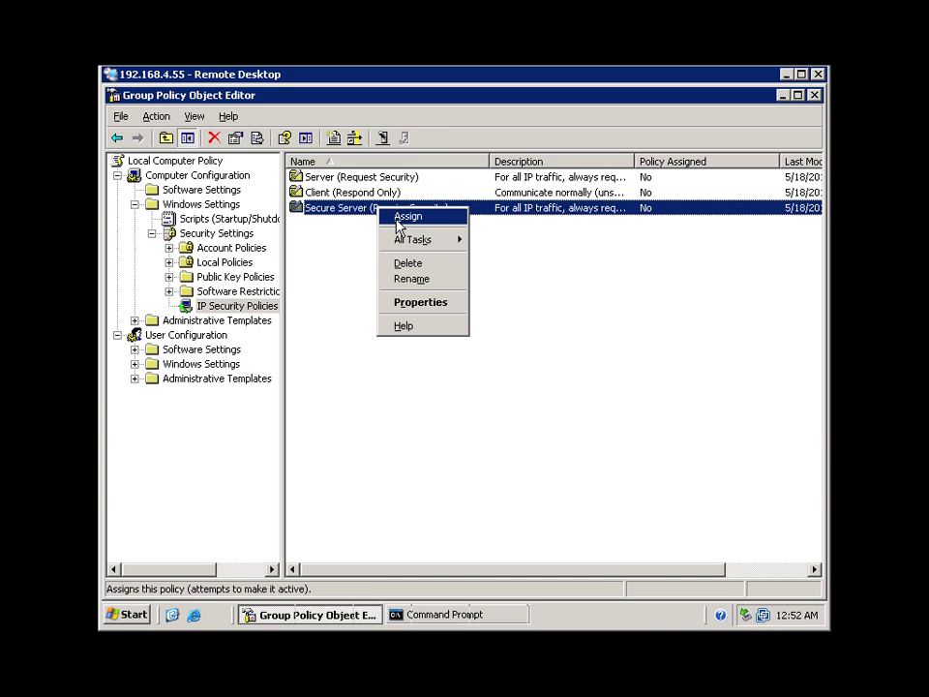
{"action": "left_click", "coordinate": [396, 220]}
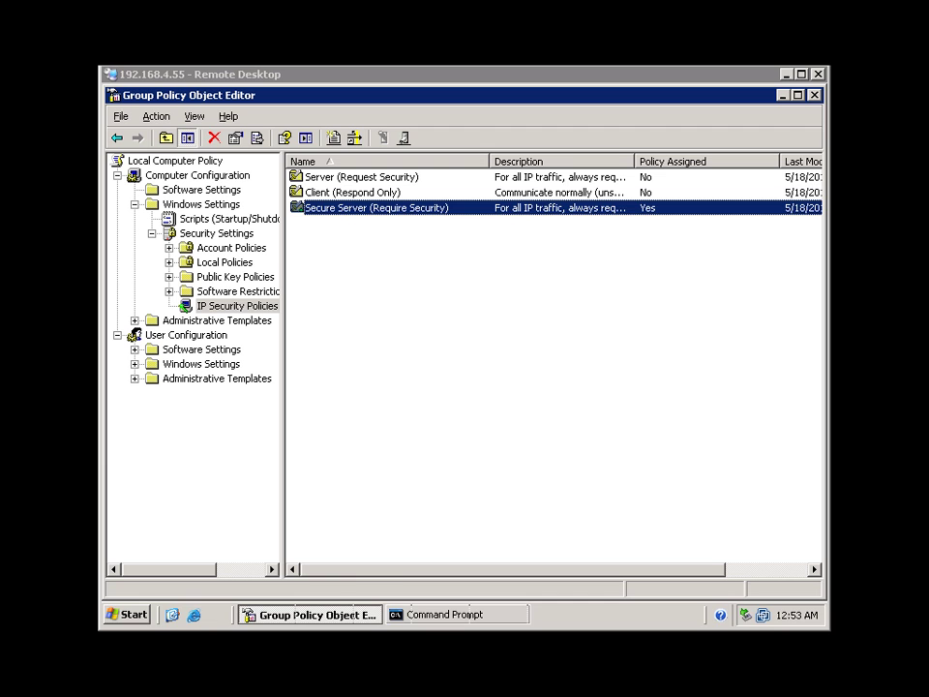
{"action": "key", "text": "alt+Tab"}
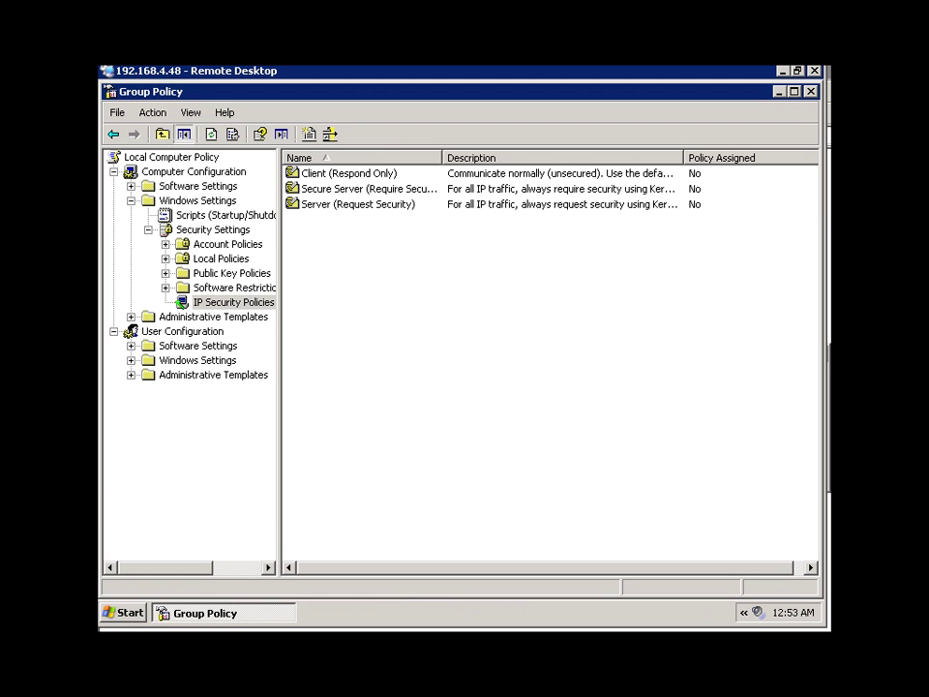
{"action": "left_click", "coordinate": [126, 613]}
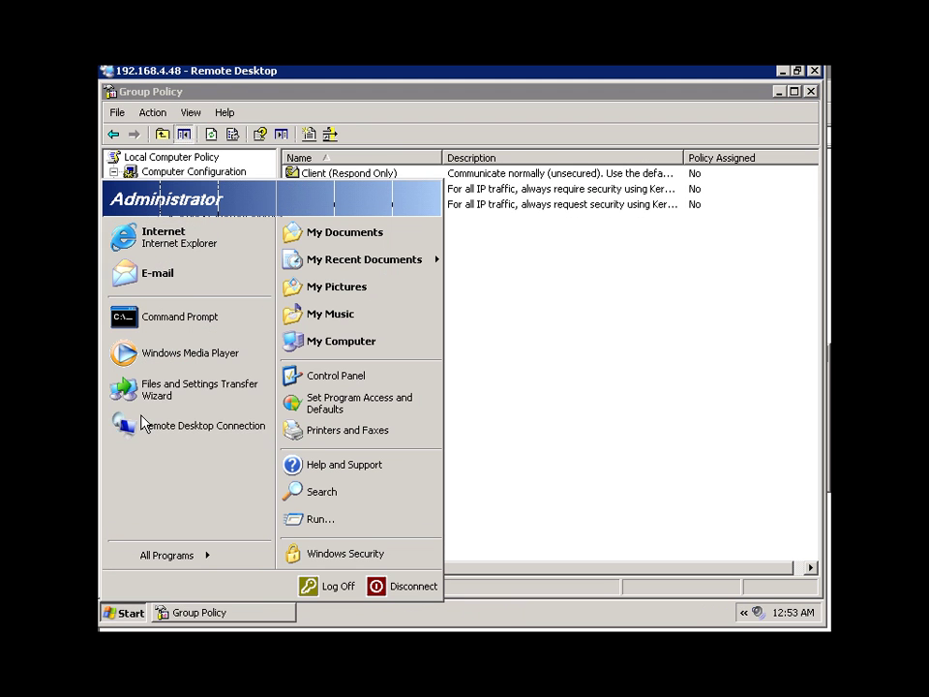
{"action": "left_click", "coordinate": [179, 324]}
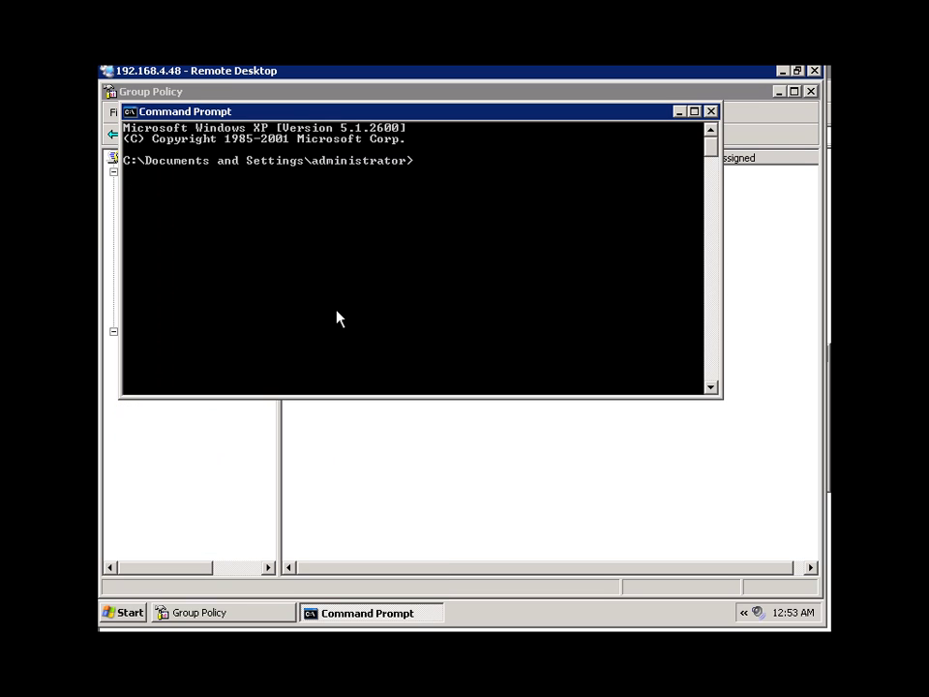
Ping mgmt (4 replies, 0% loss) and try opening \\mgmt\c$ from Run
{"action": "type", "text": "ping mgmt"}
{"action": "key", "text": "Return"}
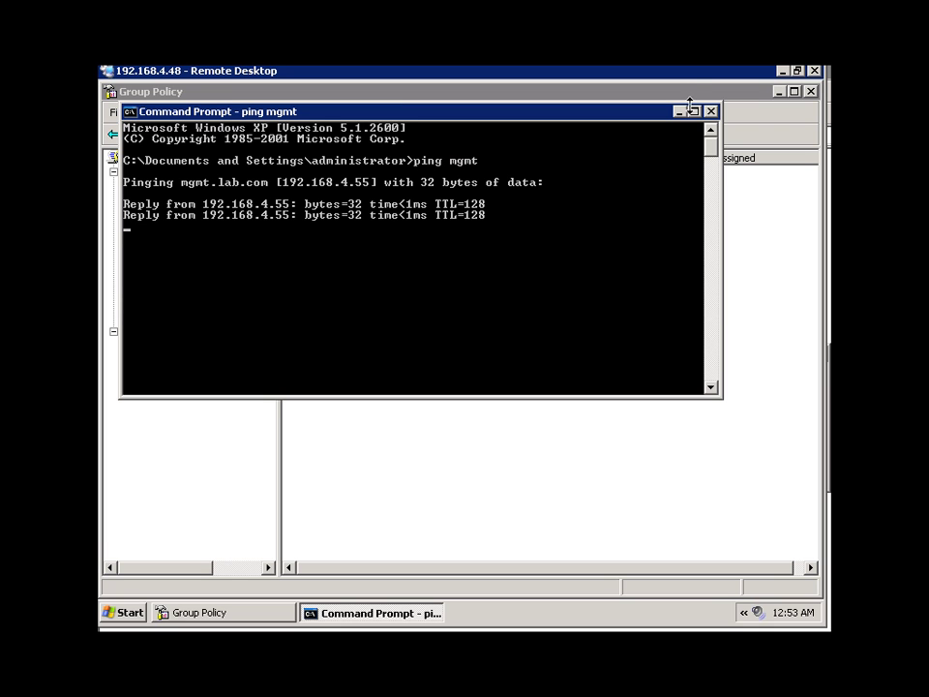
{"action": "left_click", "coordinate": [129, 612]}
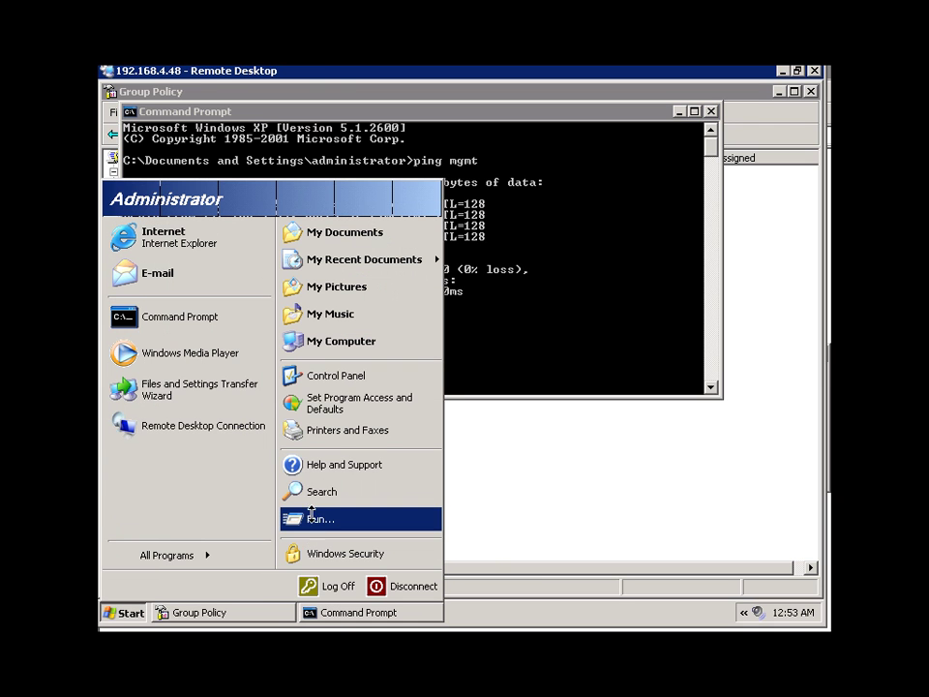
{"action": "left_click", "coordinate": [312, 521]}
{"action": "type", "text": "\\"}
{"action": "key", "text": "Down"}
{"action": "key", "text": "Return"}
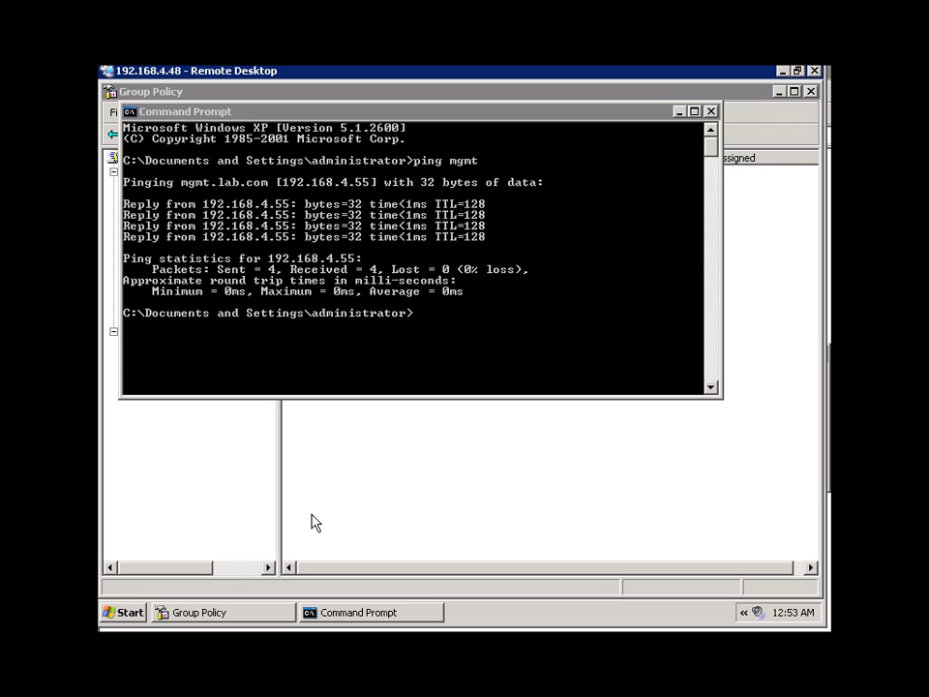
{"action": "left_click", "coordinate": [129, 612]}
{"action": "left_click", "coordinate": [173, 250]}
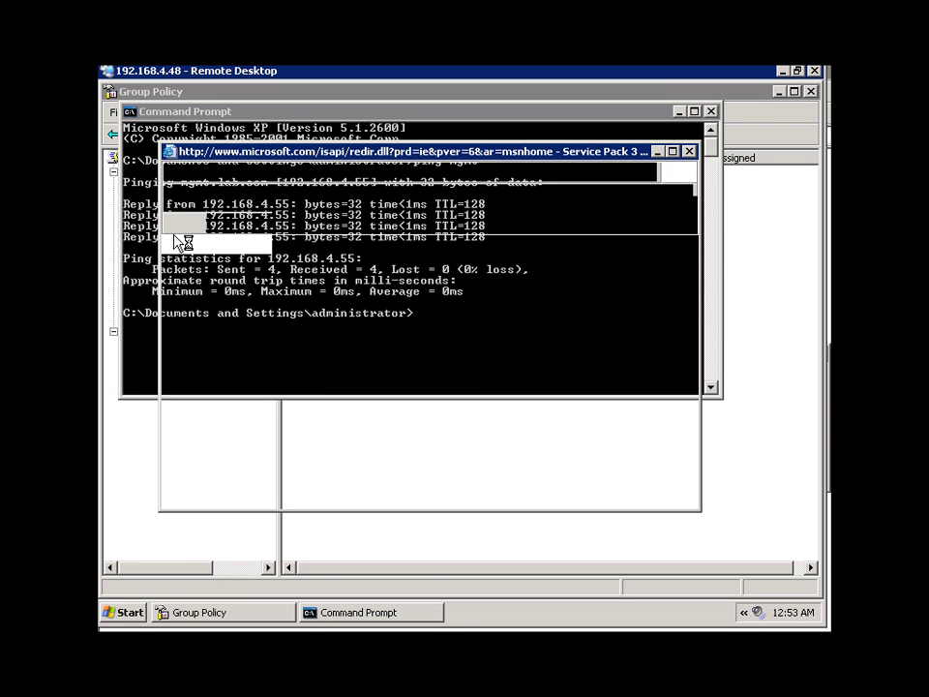
{"action": "left_click", "coordinate": [283, 198]}
{"action": "left_click", "coordinate": [288, 224]}
{"action": "type", "text": "htt"}
{"action": "type", "text": "//mgmt"}
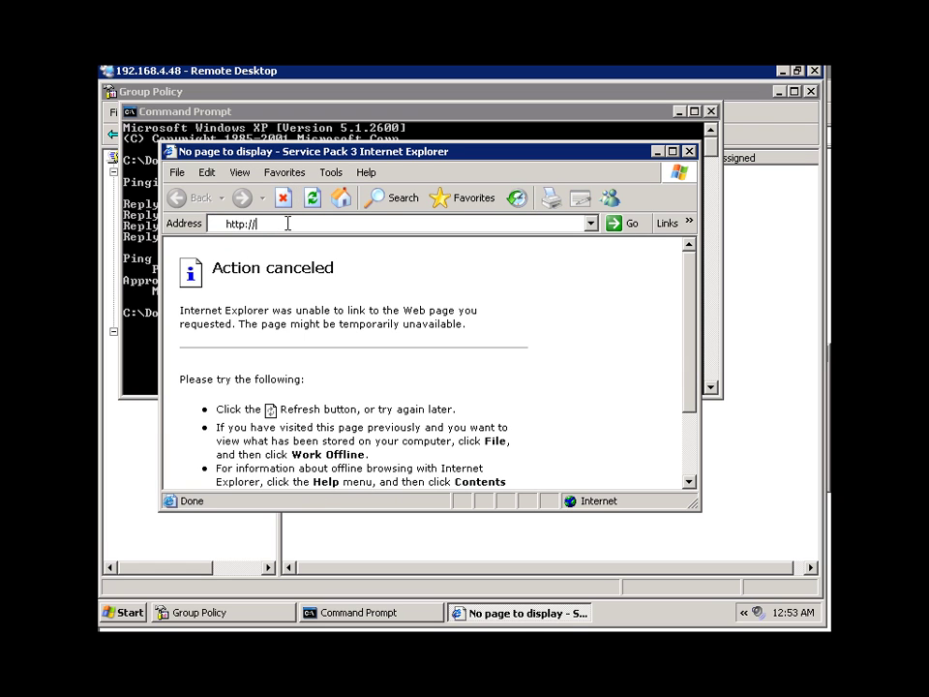
{"action": "key", "text": "Return"}
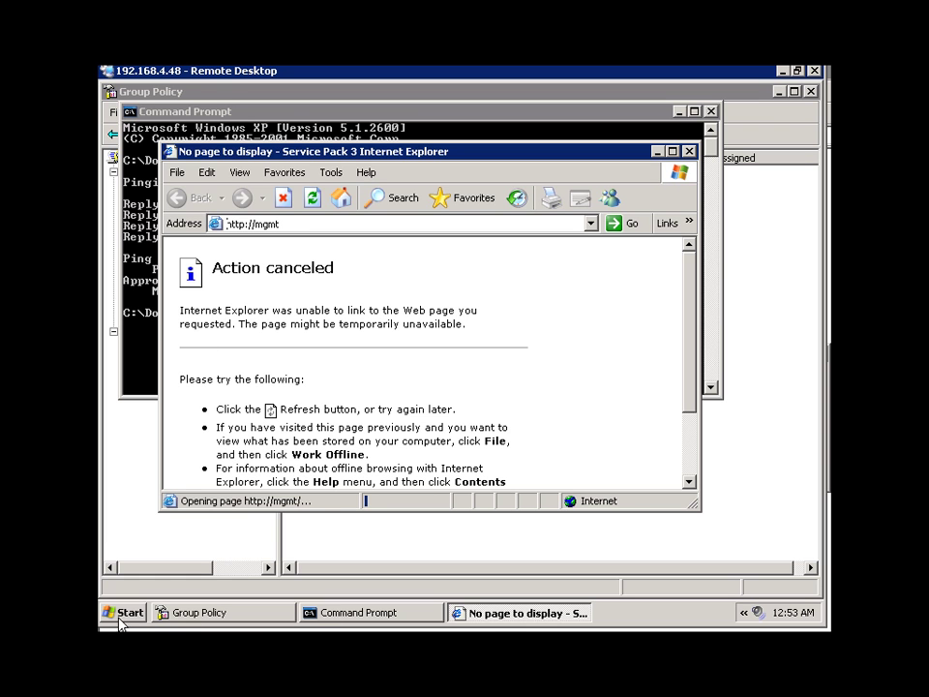
{"action": "left_click", "coordinate": [120, 613]}
{"action": "left_click", "coordinate": [347, 613]}
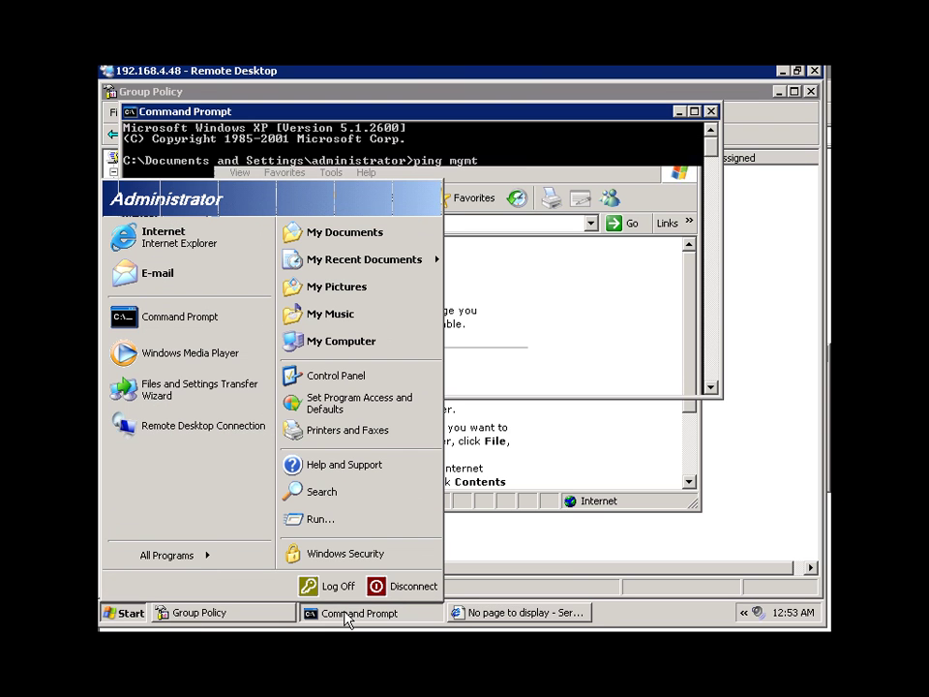
Run telnet mgmt, which stalls connecting, then minimize Telnet and Internet Explorer
{"action": "type", "text": "telnet mgmt"}
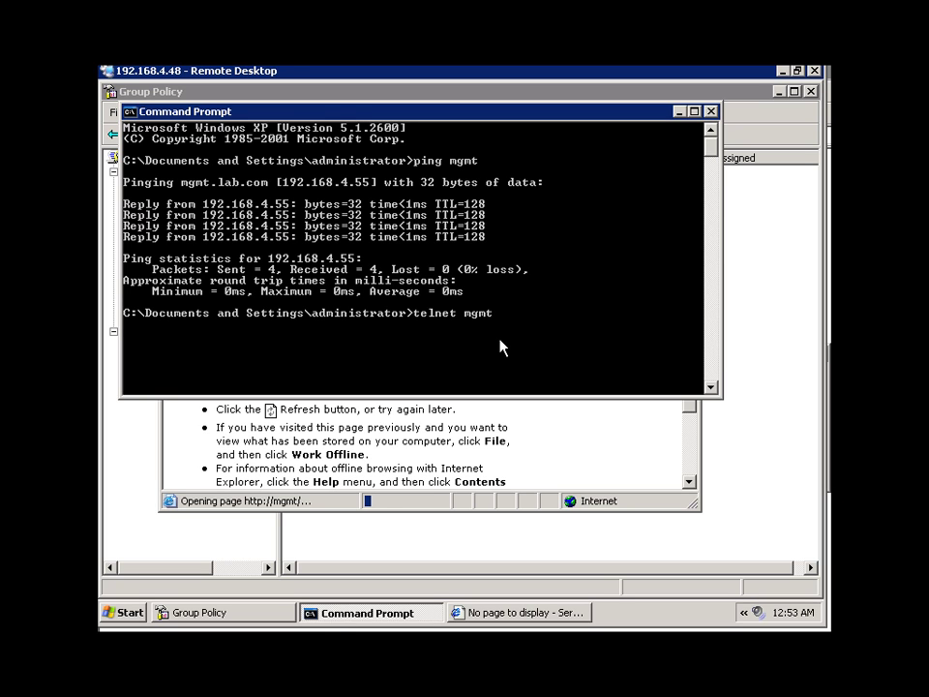
{"action": "key", "text": "Return"}
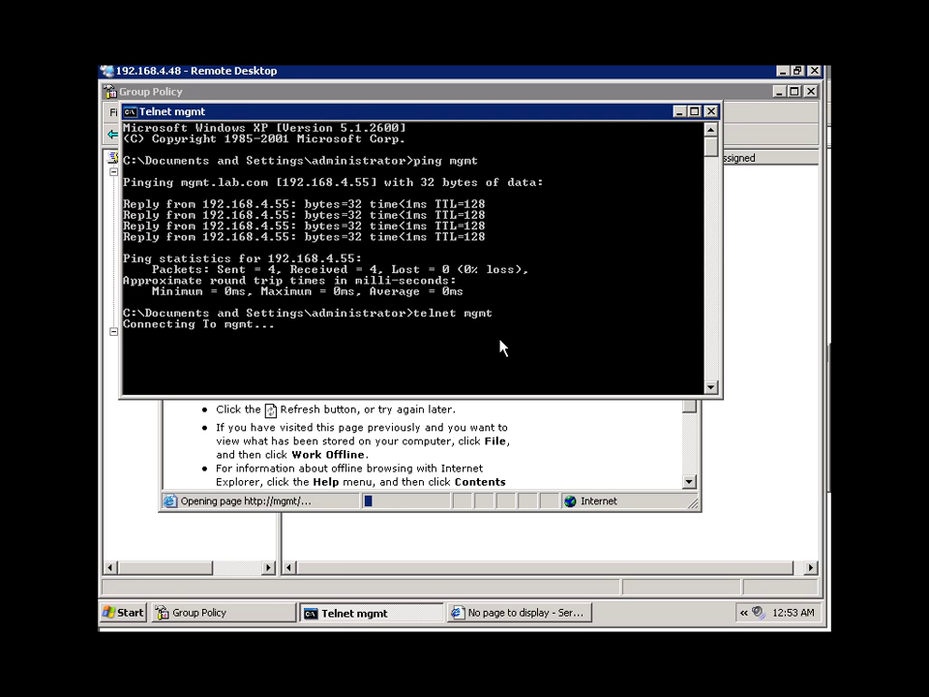
{"action": "left_click", "coordinate": [681, 112]}
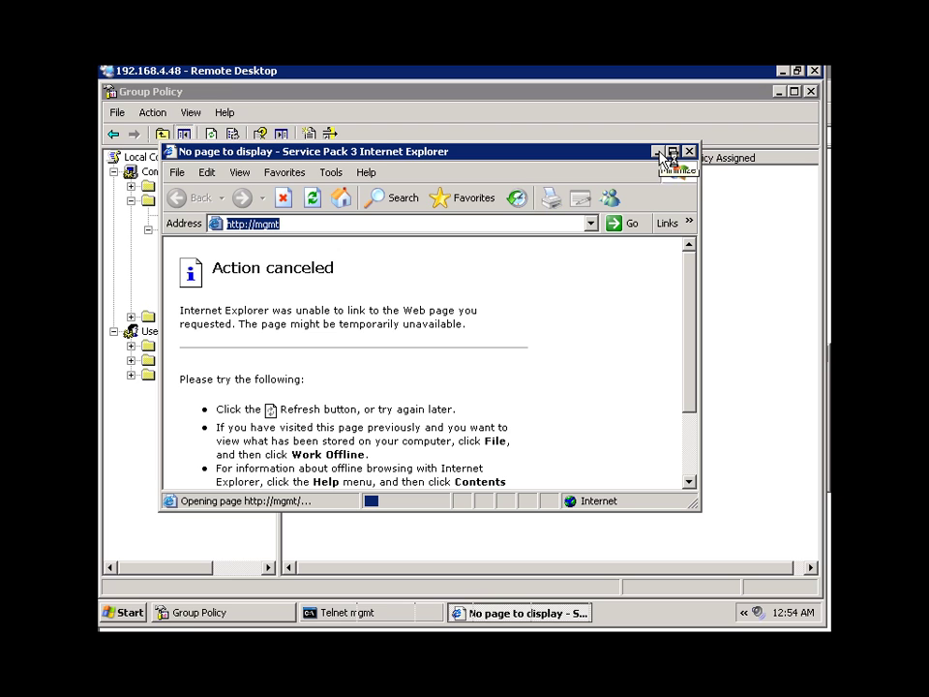
{"action": "left_click", "coordinate": [658, 153]}
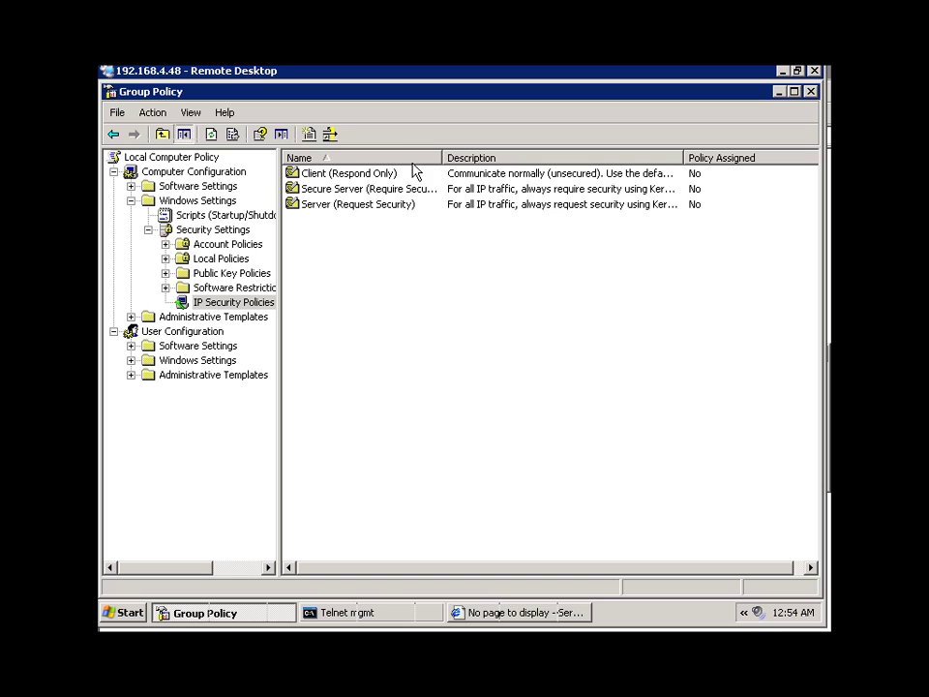
{"action": "left_click", "coordinate": [348, 175]}
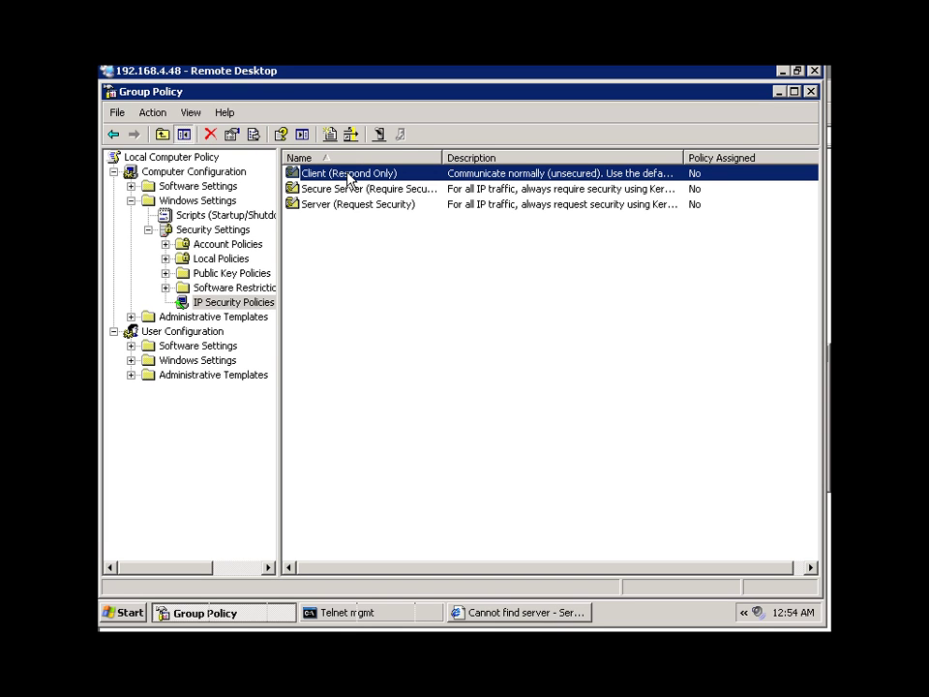
{"action": "right_click", "coordinate": [347, 176]}
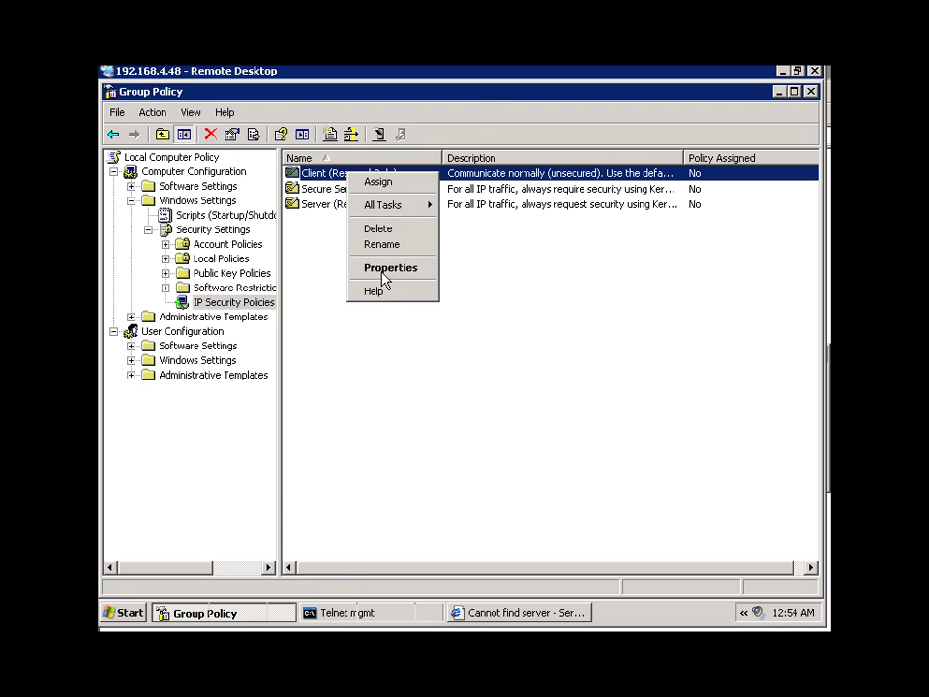
{"action": "left_click", "coordinate": [383, 272]}
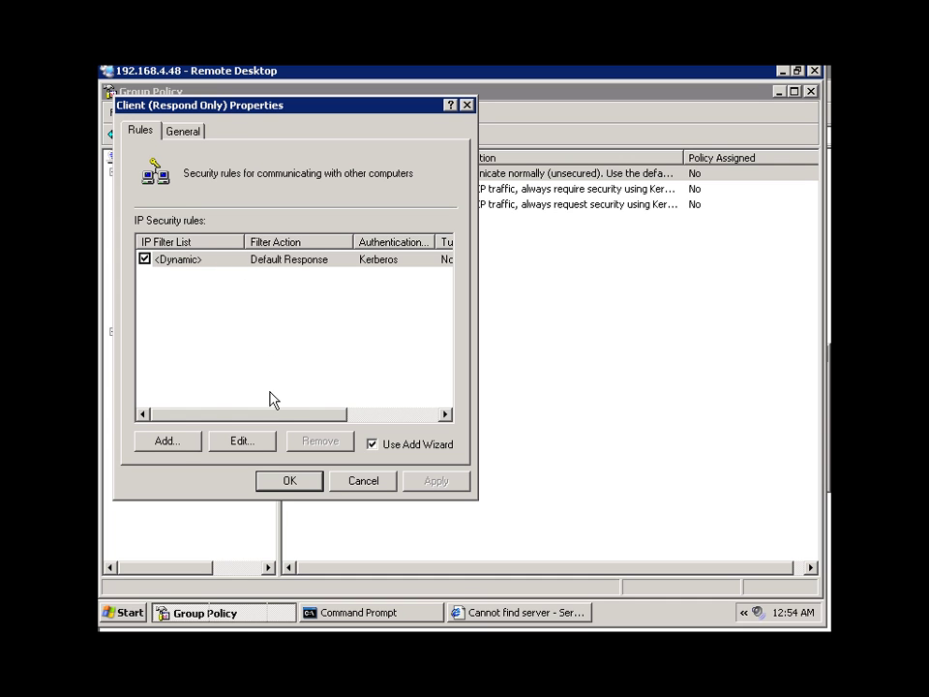
{"action": "left_click_drag", "start_coordinate": [270, 415], "coordinate": [337, 421]}
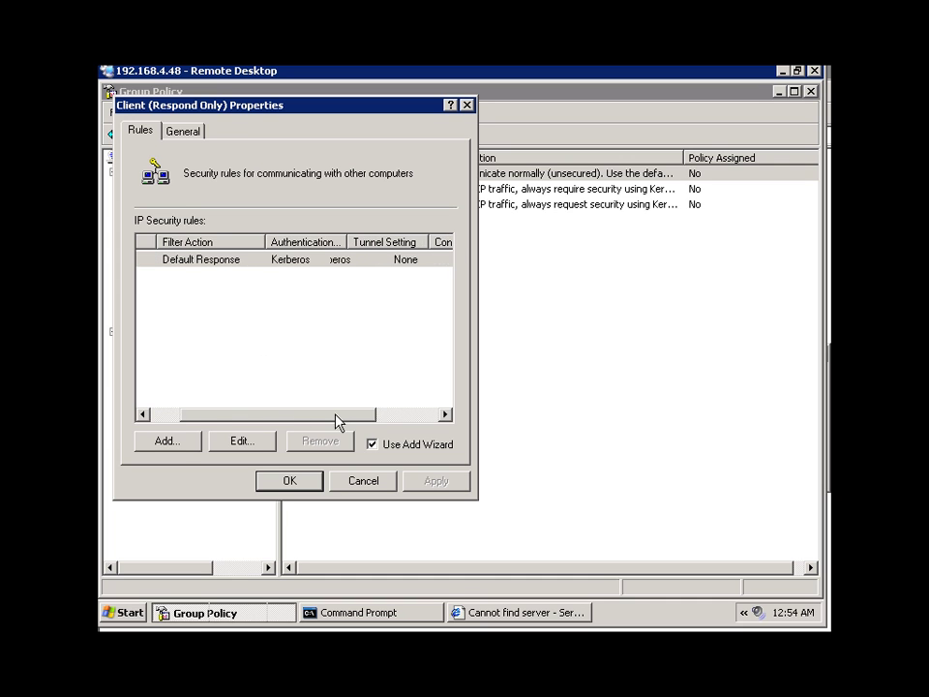
{"action": "left_click", "coordinate": [278, 269]}
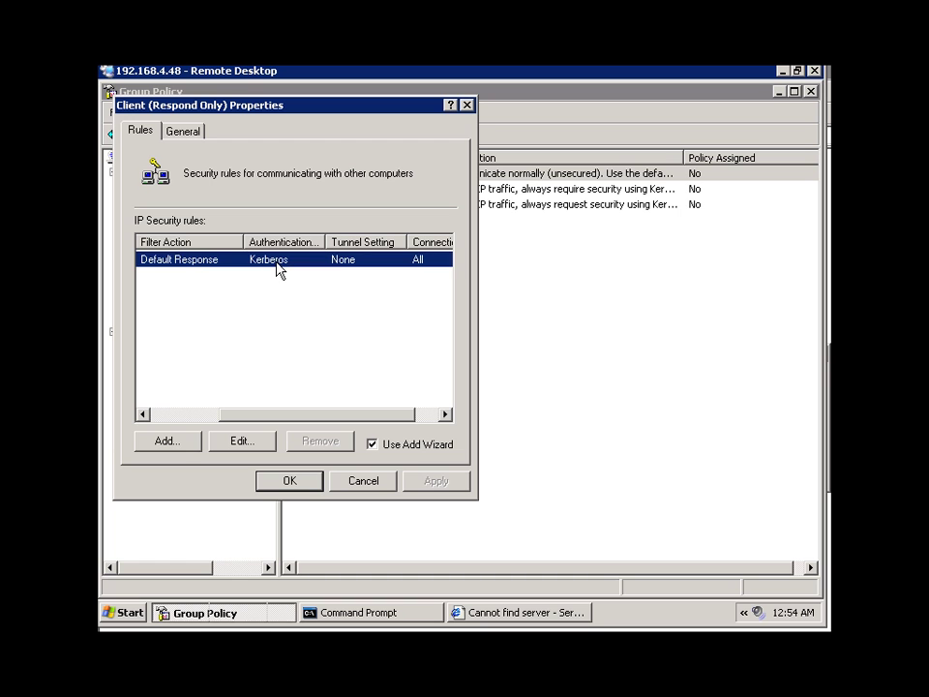
{"action": "left_click", "coordinate": [302, 488]}
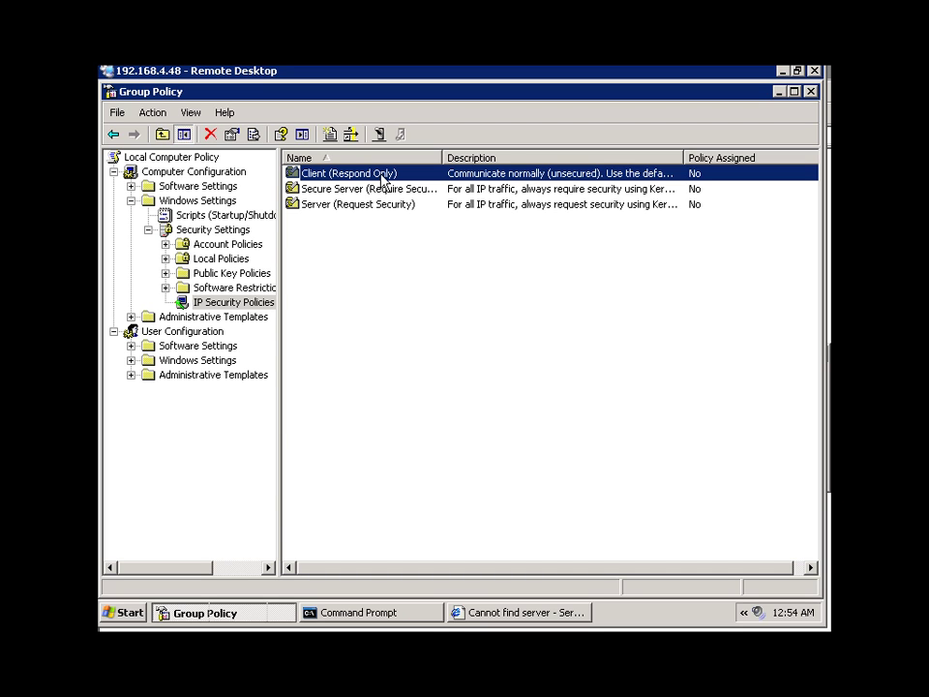
Assign Client (Respond Only) and rerun telnet mgmt from the command history
{"action": "right_click", "coordinate": [379, 173]}
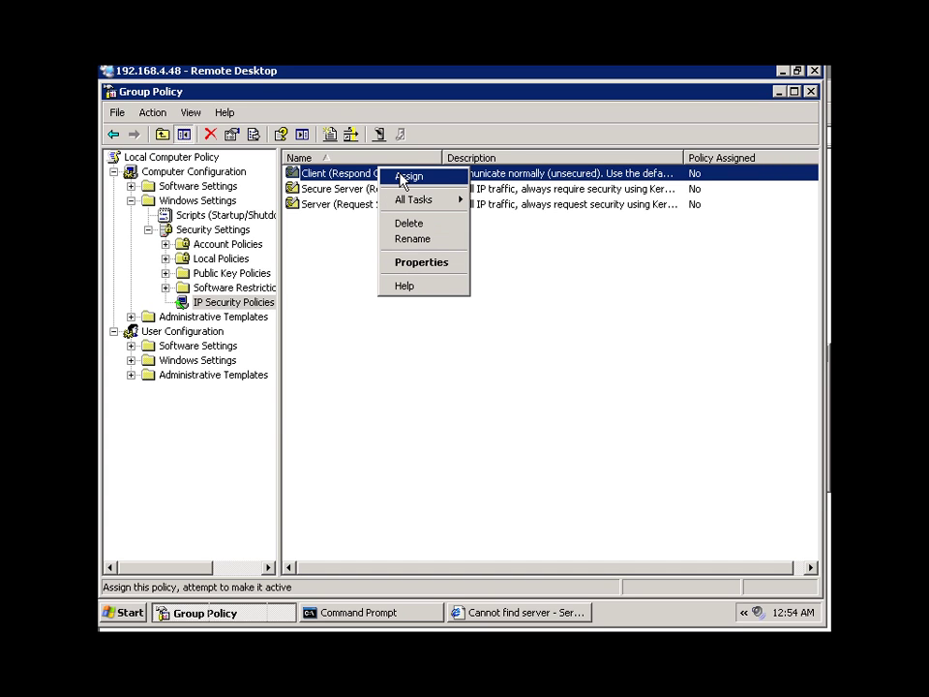
{"action": "left_click", "coordinate": [402, 177]}
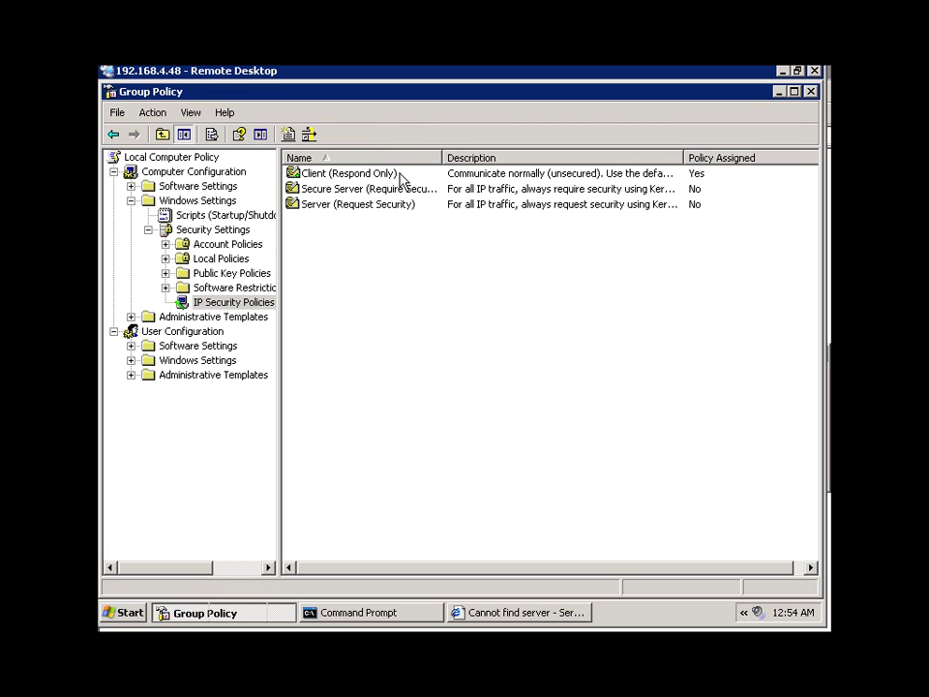
{"action": "left_click", "coordinate": [356, 613]}
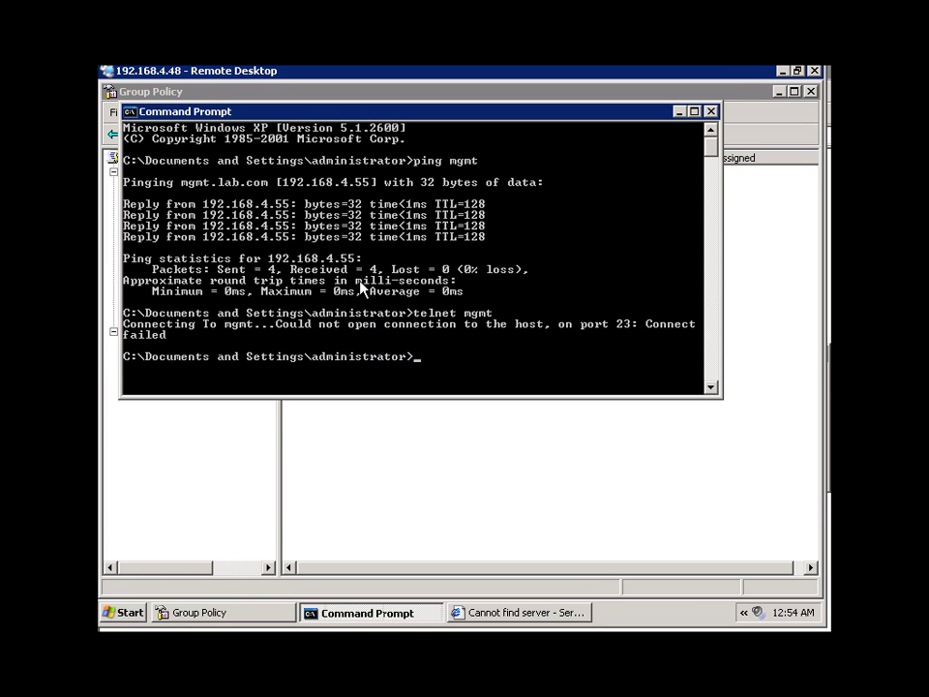
{"action": "key", "text": "Up"}
{"action": "key", "text": "Return"}
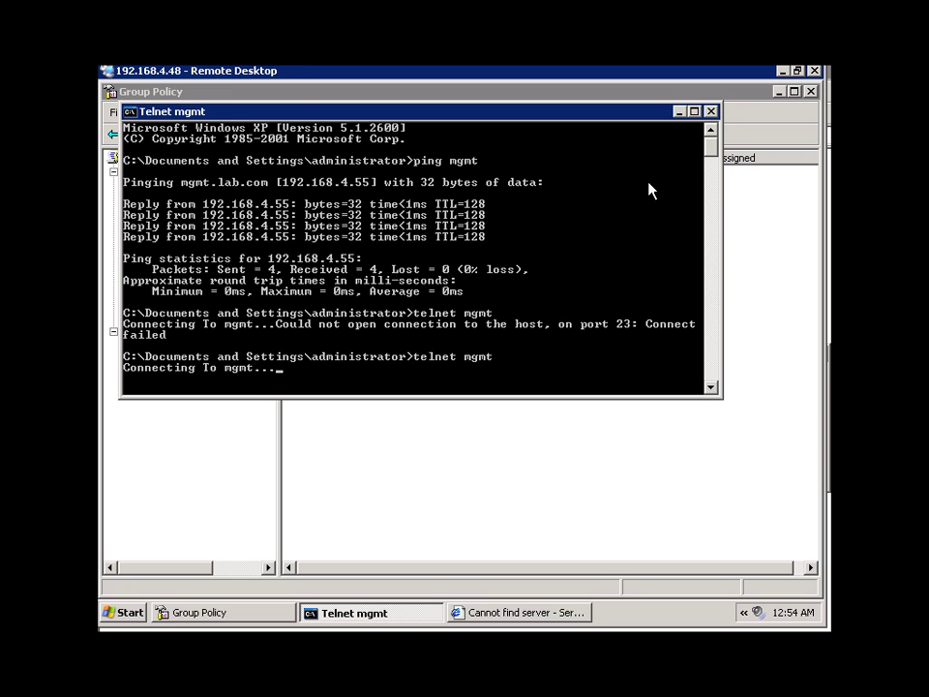
{"action": "left_click", "coordinate": [680, 111]}
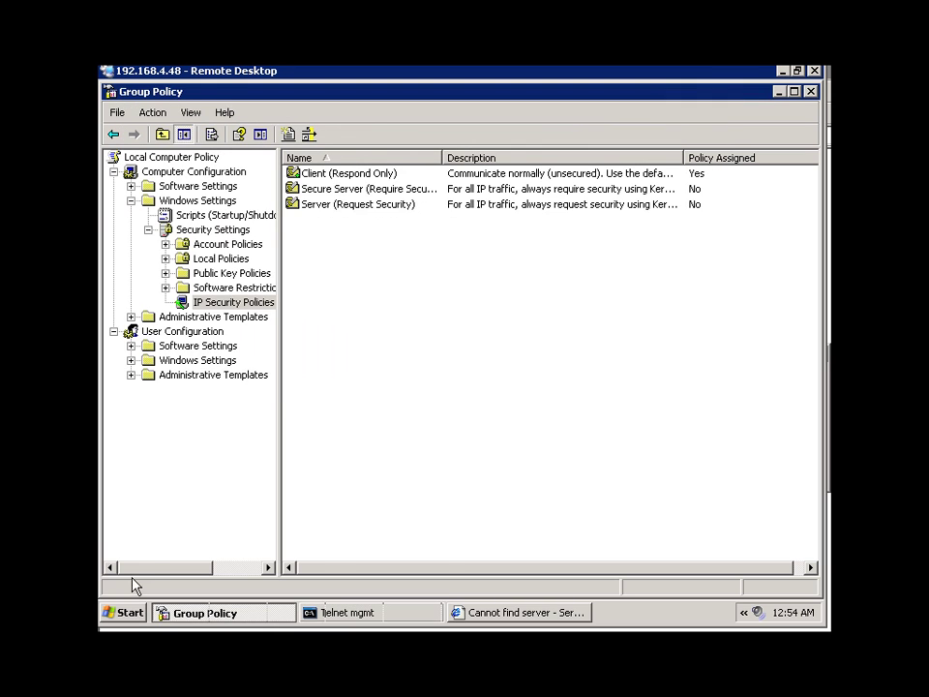
{"action": "left_click", "coordinate": [131, 612]}
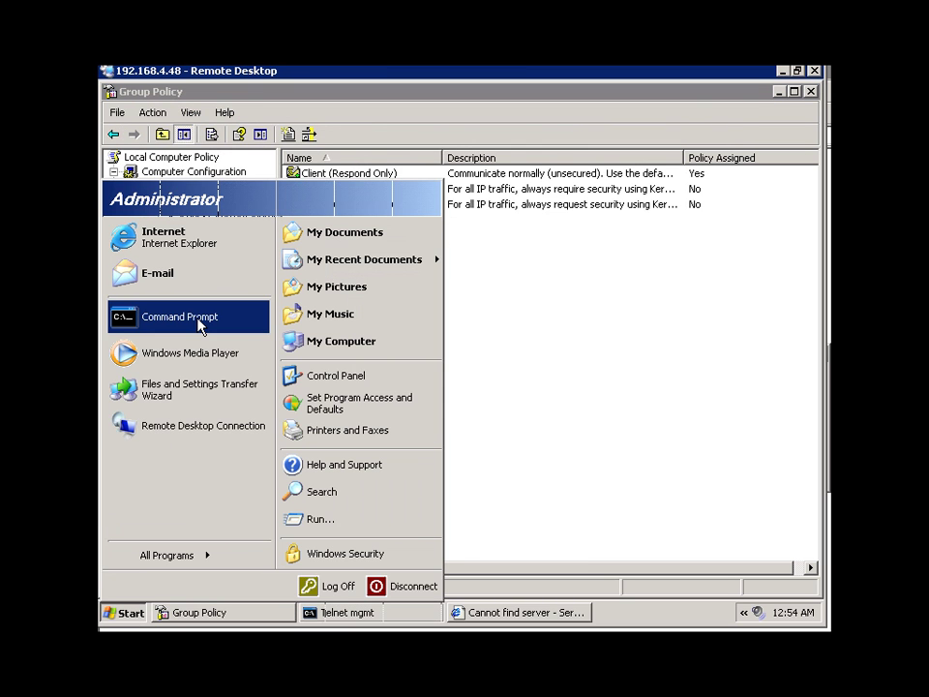
Run gpupdate /force in a new Command Prompt, then telnet mgmt again
{"action": "left_click", "coordinate": [198, 317]}
{"action": "type", "text": "gpupdate"}
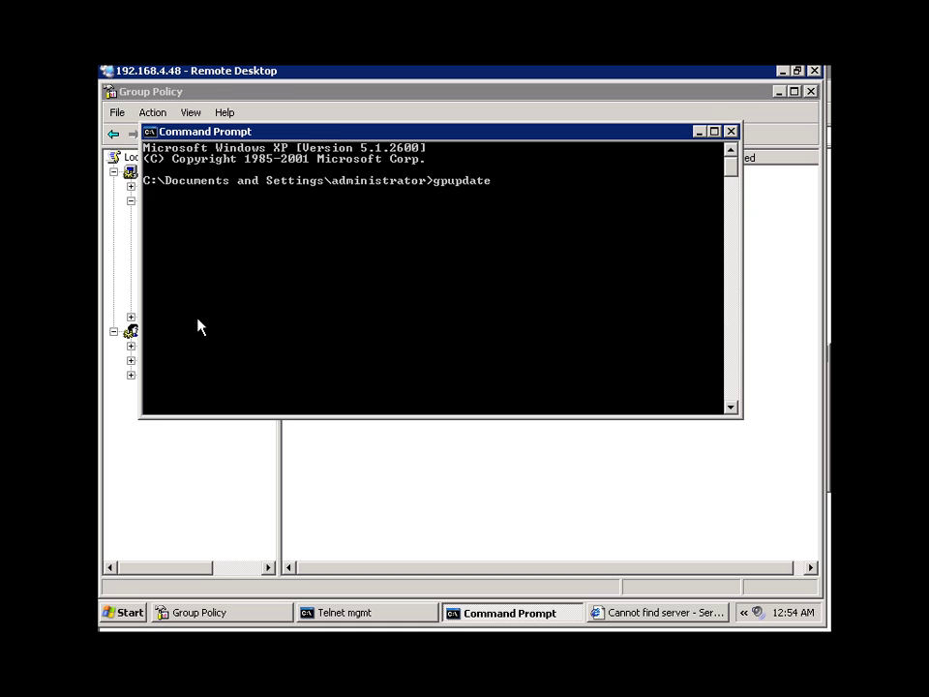
{"action": "type", "text": " /force"}
{"action": "key", "text": "Return"}
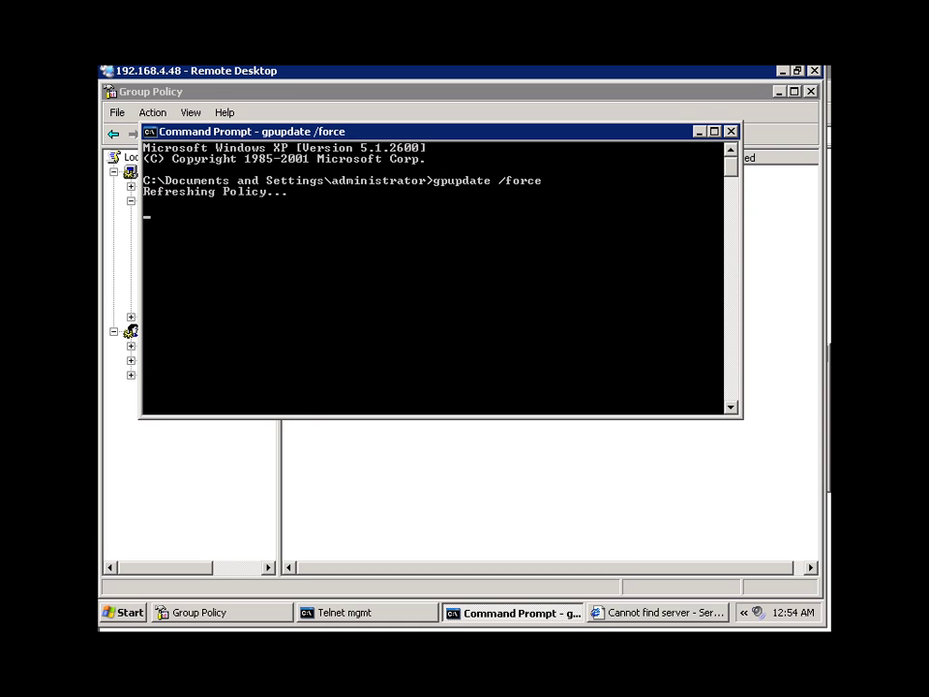
{"action": "type", "text": "telnet mgmt"}
{"action": "key", "text": "Return"}
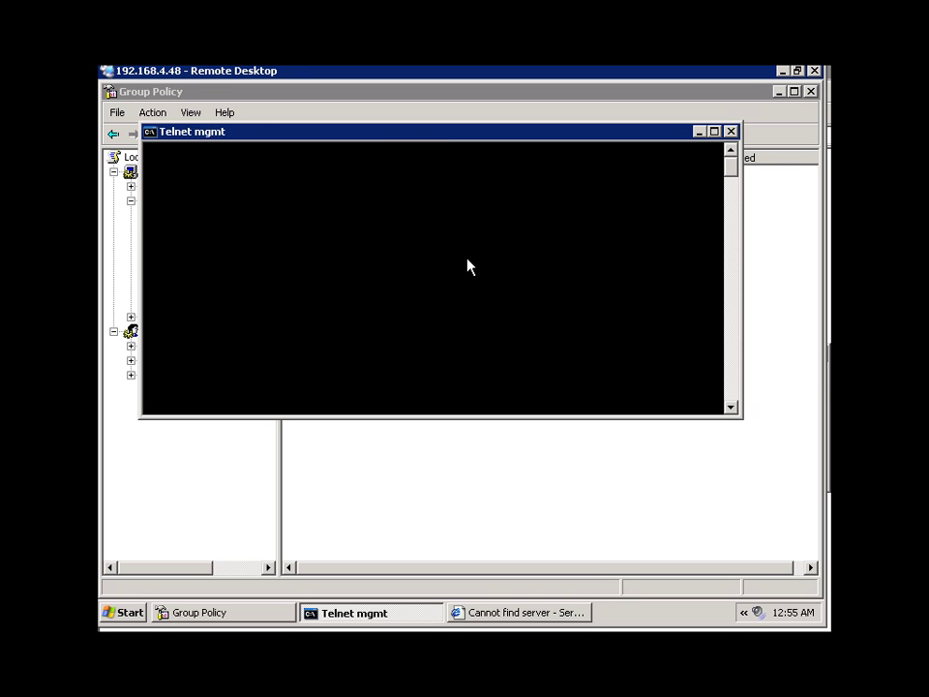
{"action": "left_click", "coordinate": [701, 133]}
{"action": "left_click", "coordinate": [543, 615]}
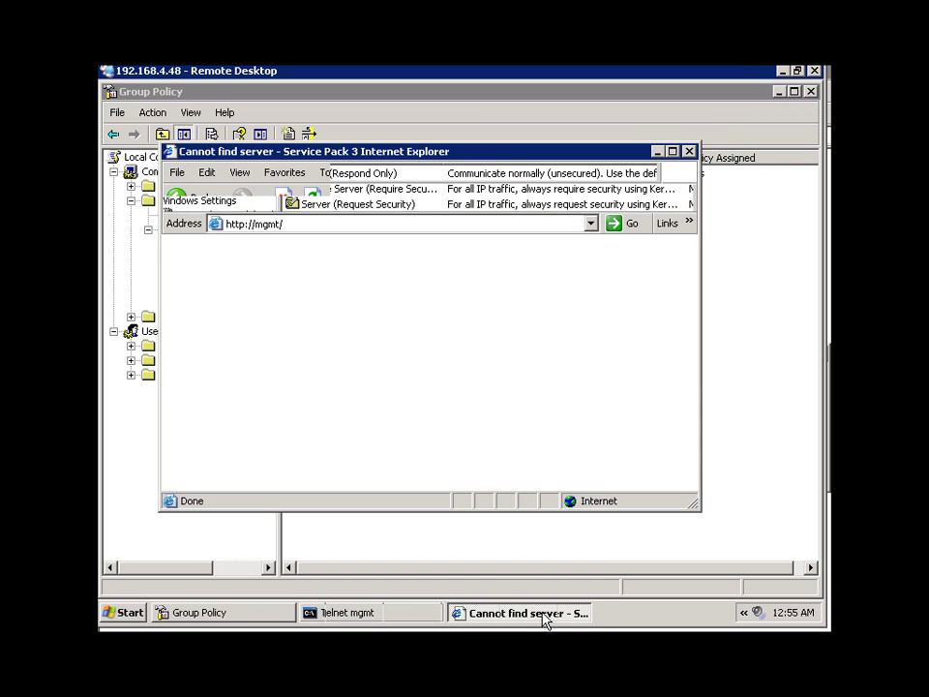
{"action": "left_click", "coordinate": [297, 226]}
{"action": "key", "text": "Return"}
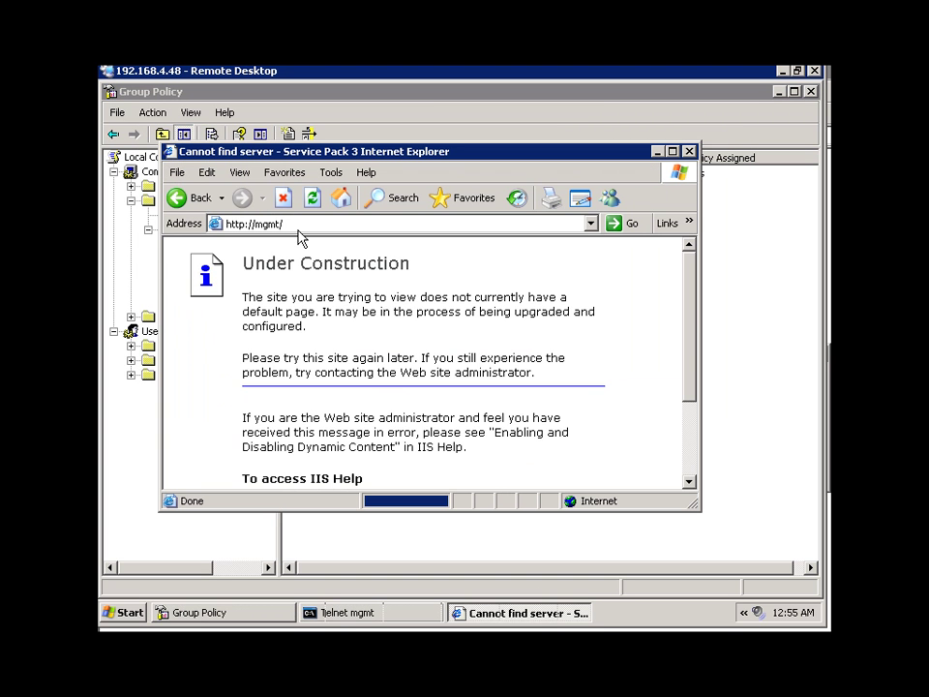
Run \\mgmt\c$ to open the admin share, then check the Telnet mgmt session prompt
{"action": "left_click", "coordinate": [131, 613]}
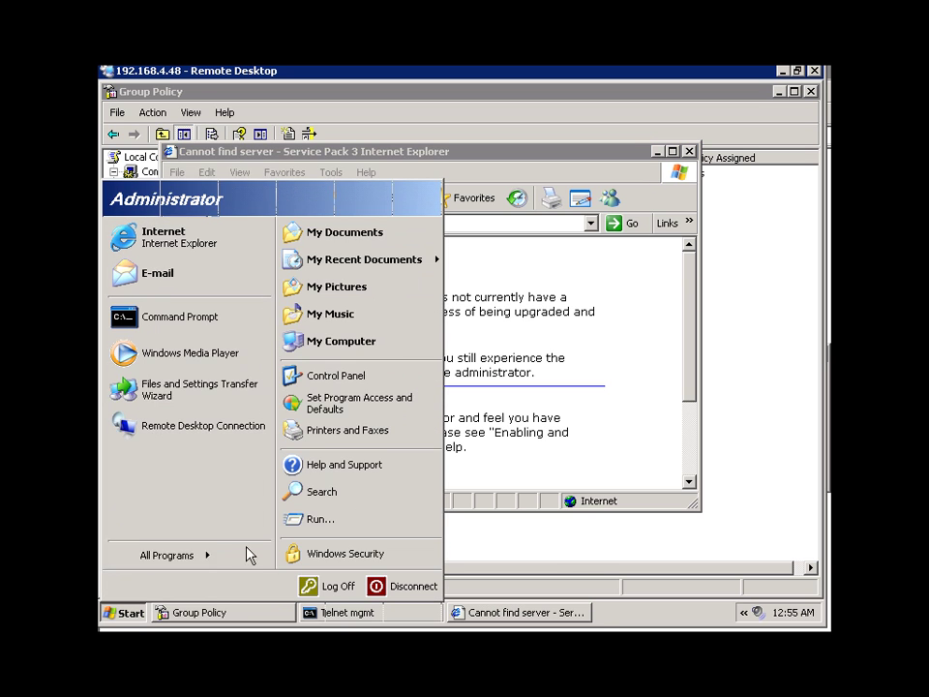
{"action": "left_click", "coordinate": [311, 523]}
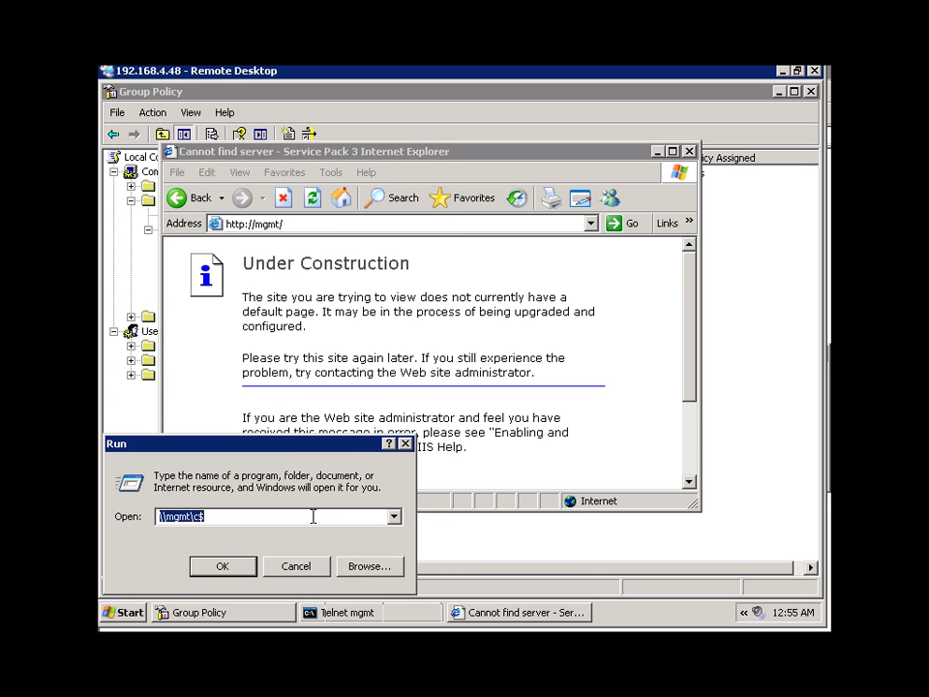
{"action": "left_click", "coordinate": [234, 569]}
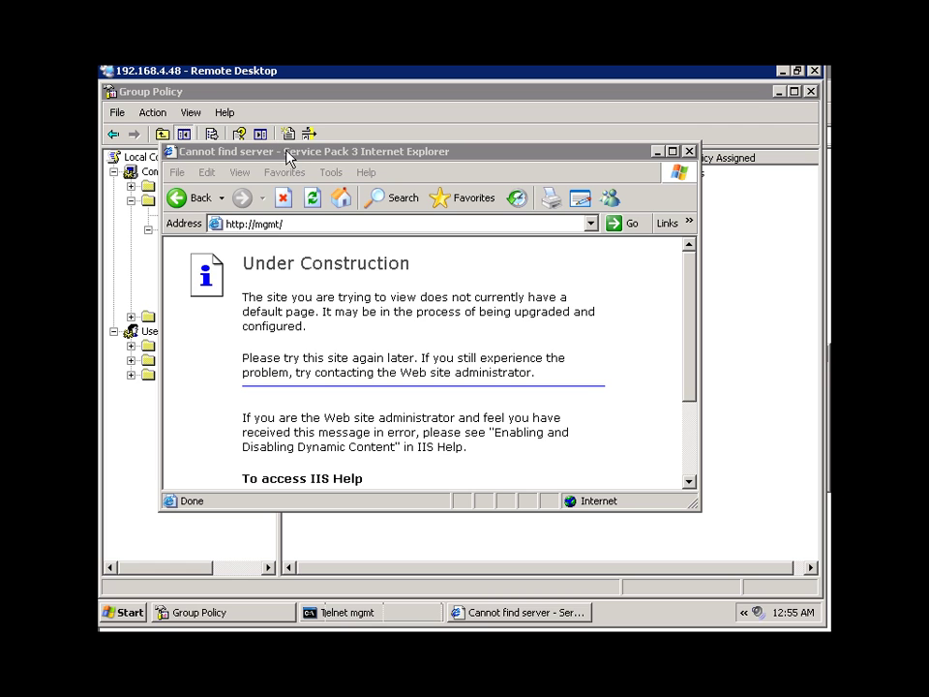
{"action": "left_click_drag", "start_coordinate": [288, 157], "coordinate": [352, 166]}
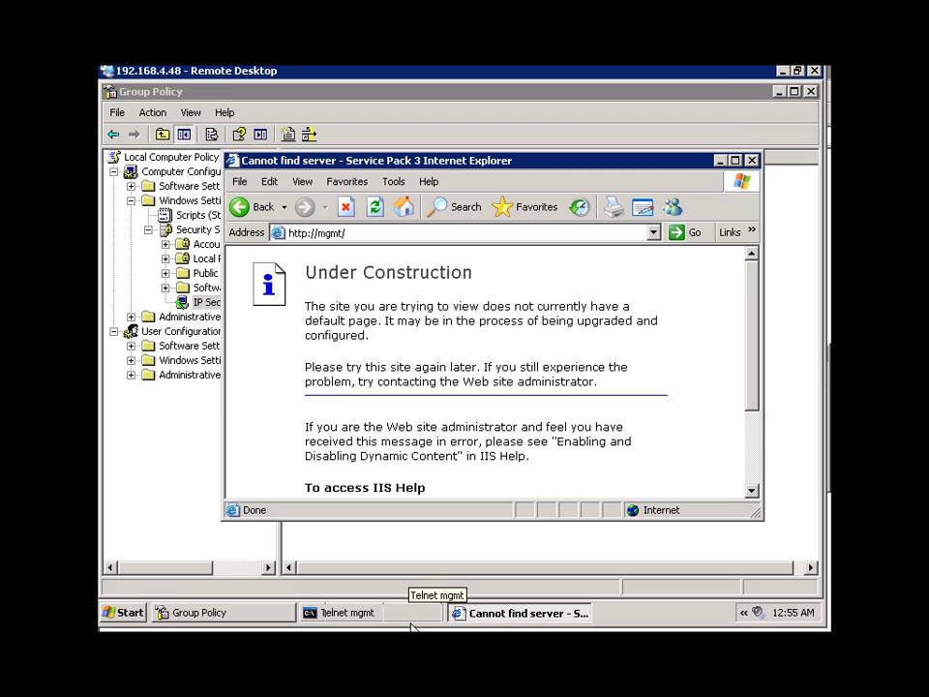
{"action": "key", "text": "alt+Tab"}
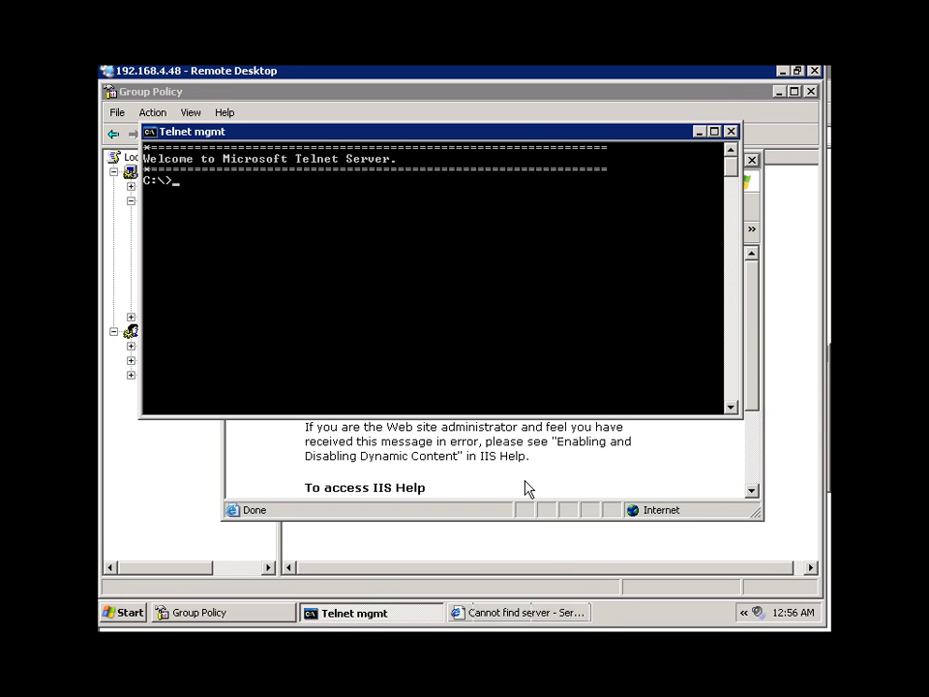
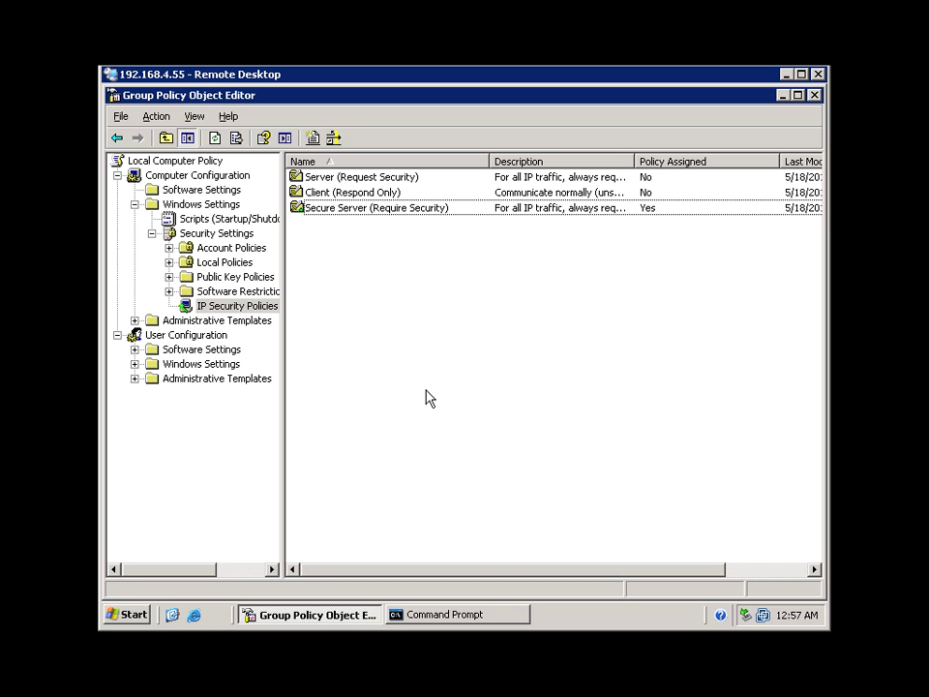
Start a new IP security policy and name it Secure Traffic
{"action": "left_click", "coordinate": [352, 210]}
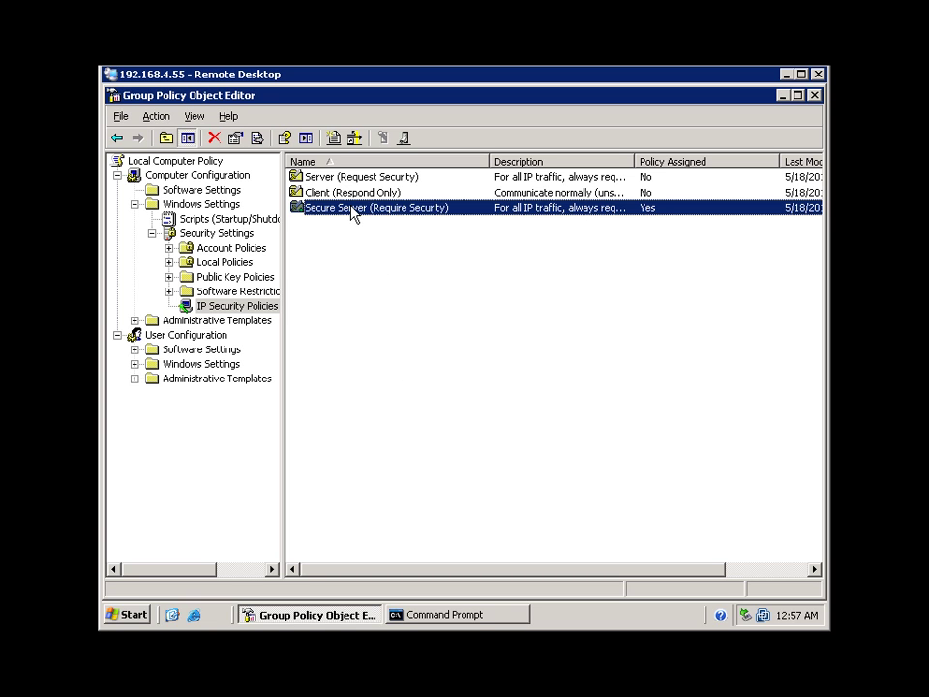
{"action": "right_click", "coordinate": [352, 212]}
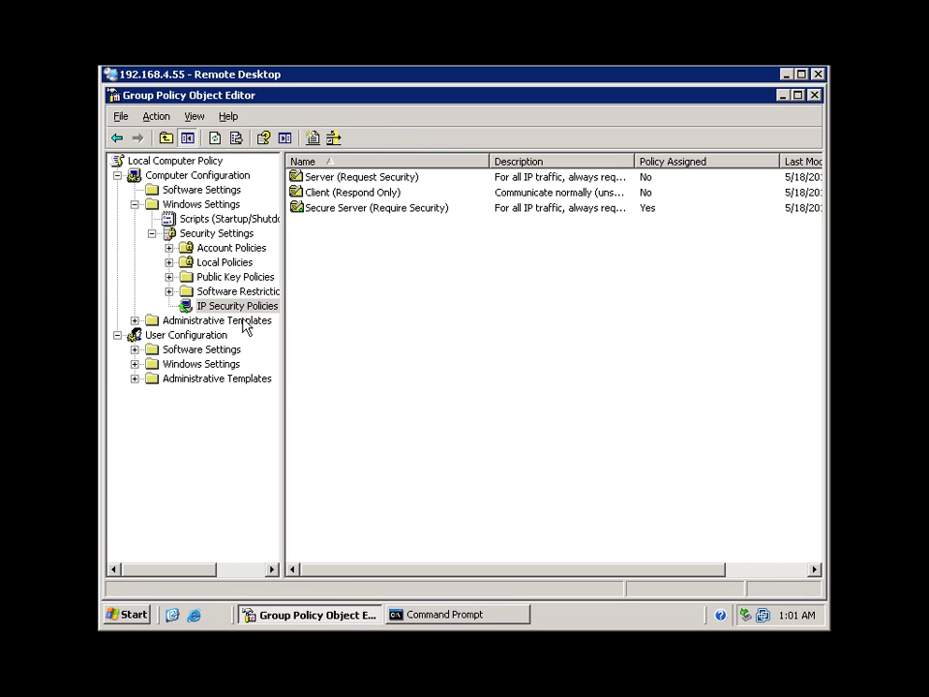
{"action": "right_click", "coordinate": [237, 309]}
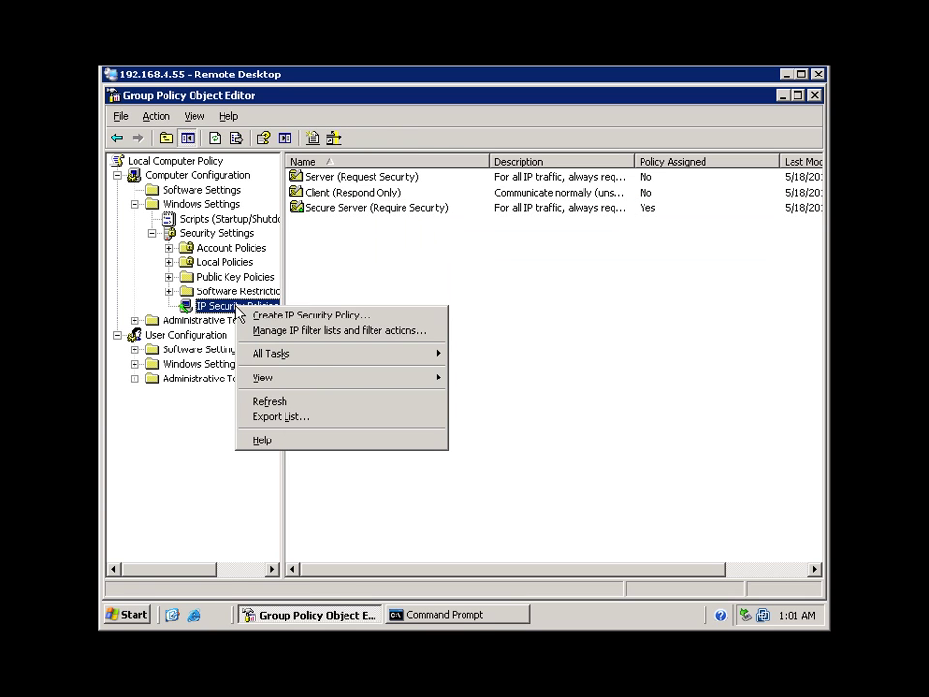
{"action": "left_click", "coordinate": [255, 317]}
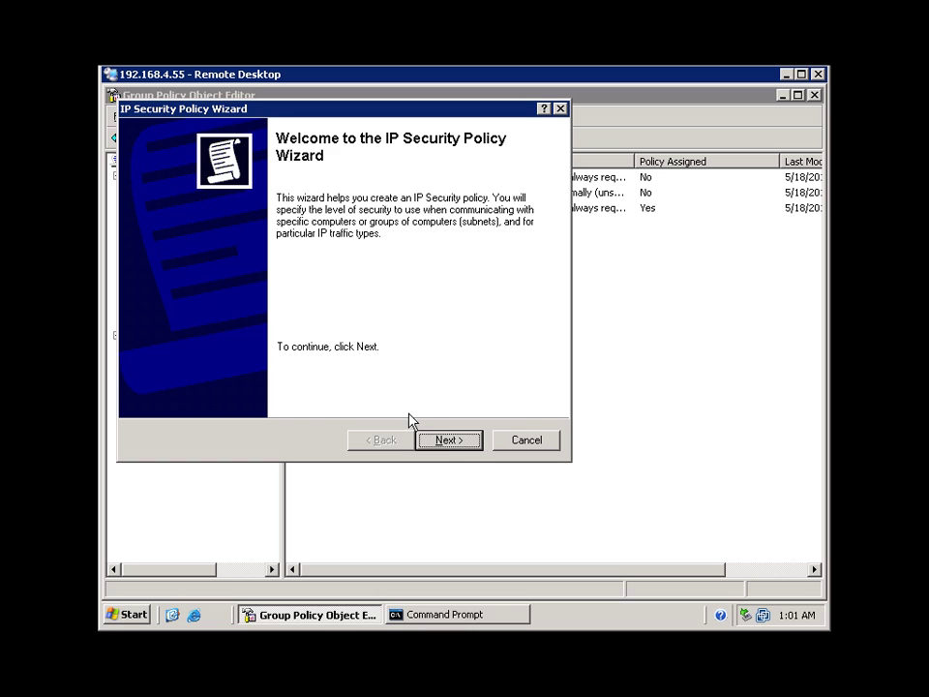
{"action": "left_click", "coordinate": [443, 443]}
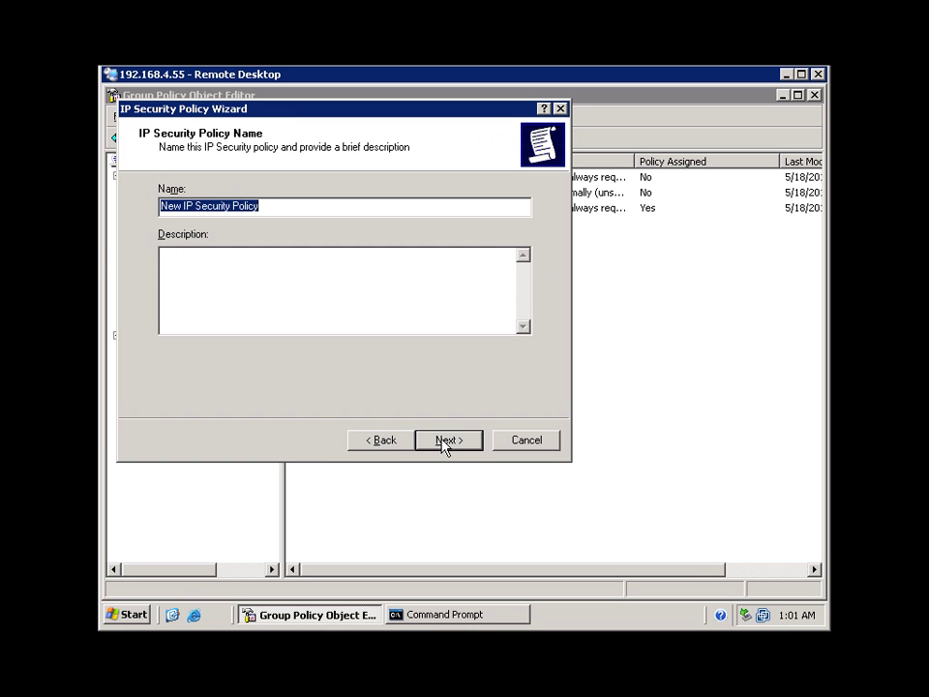
{"action": "type", "text": "Secure Traffic"}
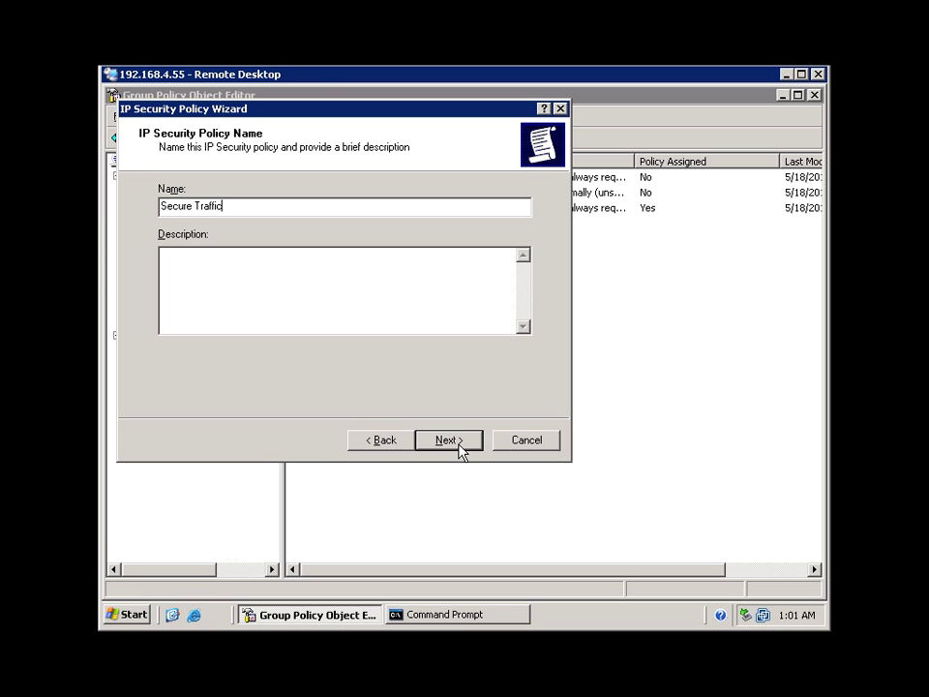
Turn off the default response rule and finish the policy wizard
{"action": "left_click", "coordinate": [460, 446]}
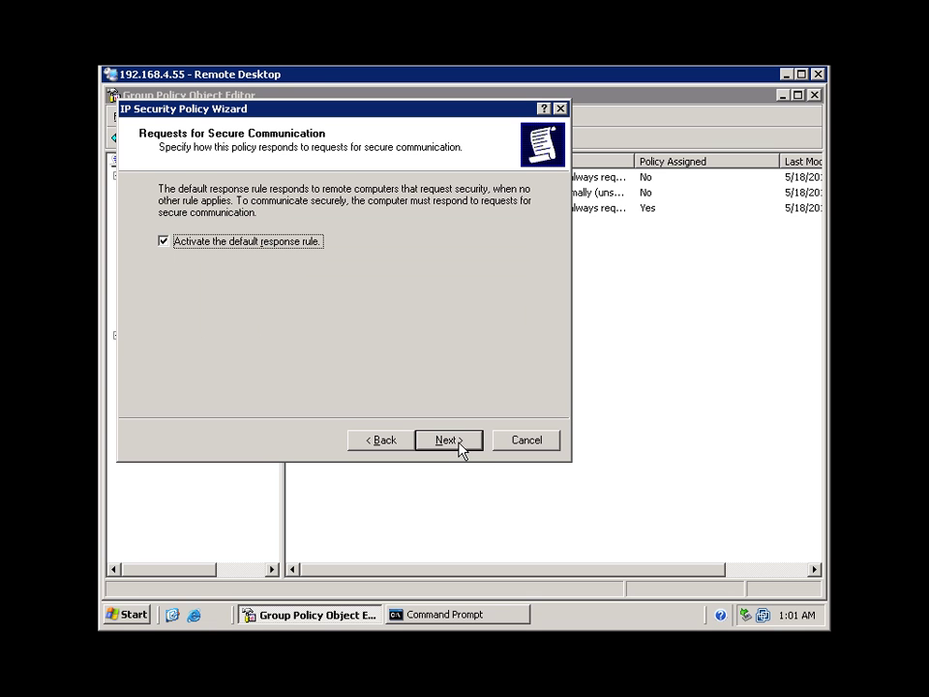
{"action": "left_click", "coordinate": [188, 242]}
{"action": "left_click", "coordinate": [443, 447]}
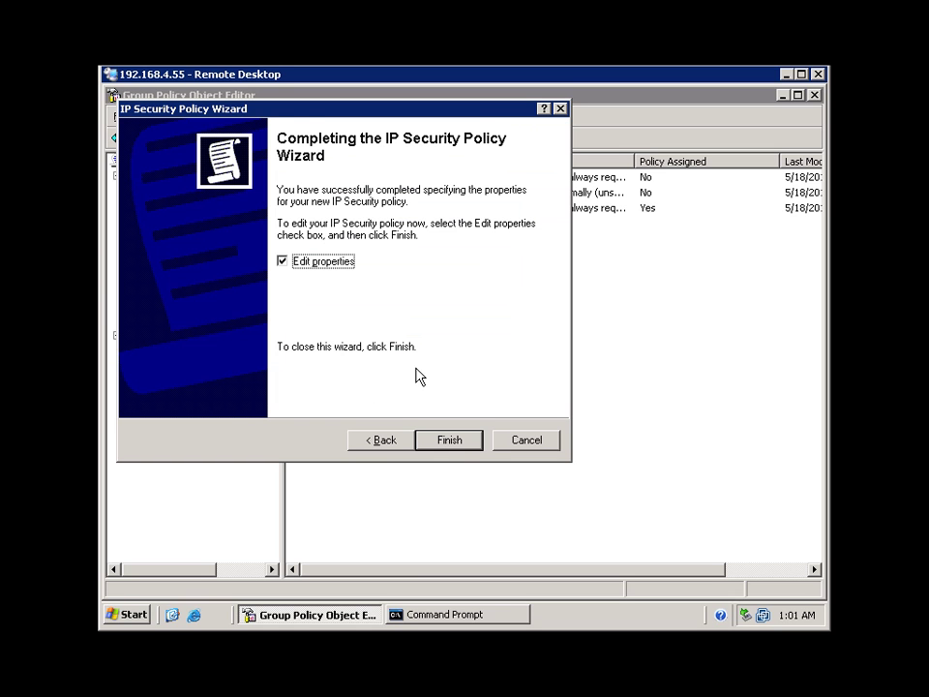
{"action": "left_click", "coordinate": [449, 441]}
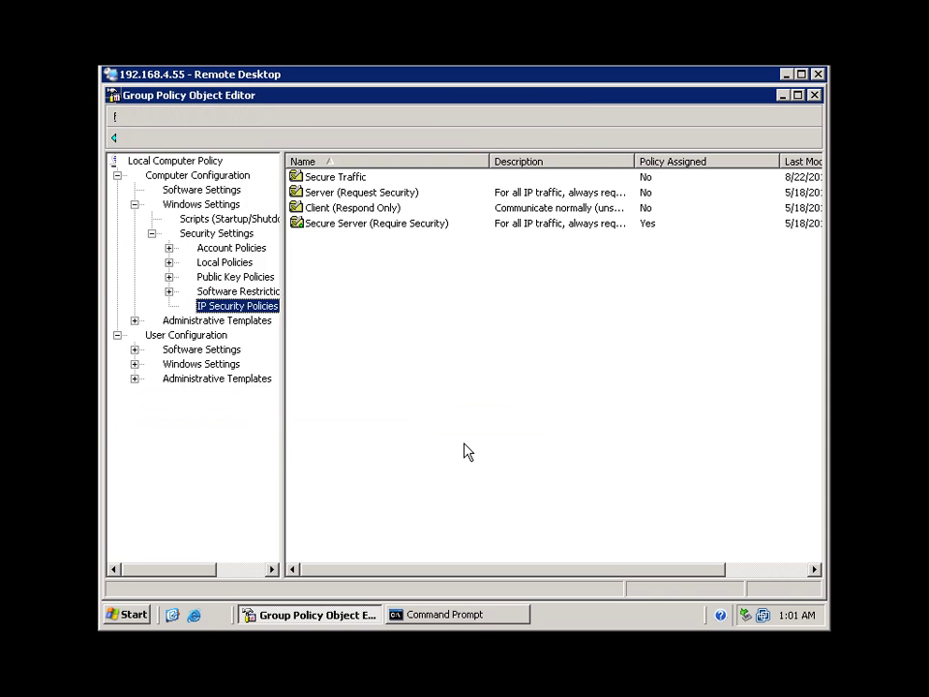
Add a rule with no tunnel, all network connections, and a new filter list named icmp
{"action": "left_click", "coordinate": [175, 448]}
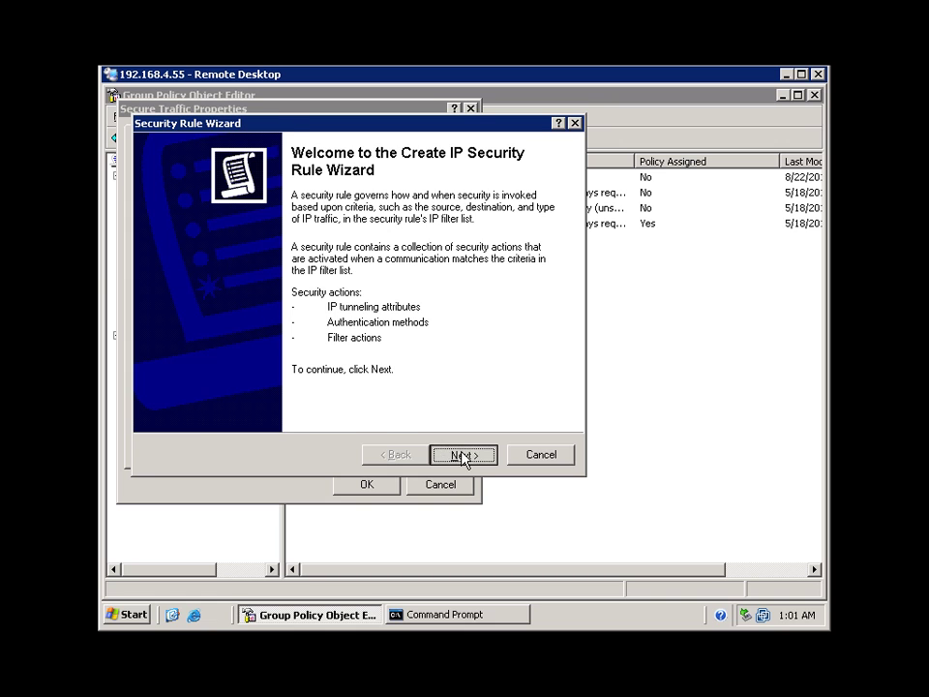
{"action": "left_click", "coordinate": [464, 454]}
{"action": "left_click", "coordinate": [464, 455]}
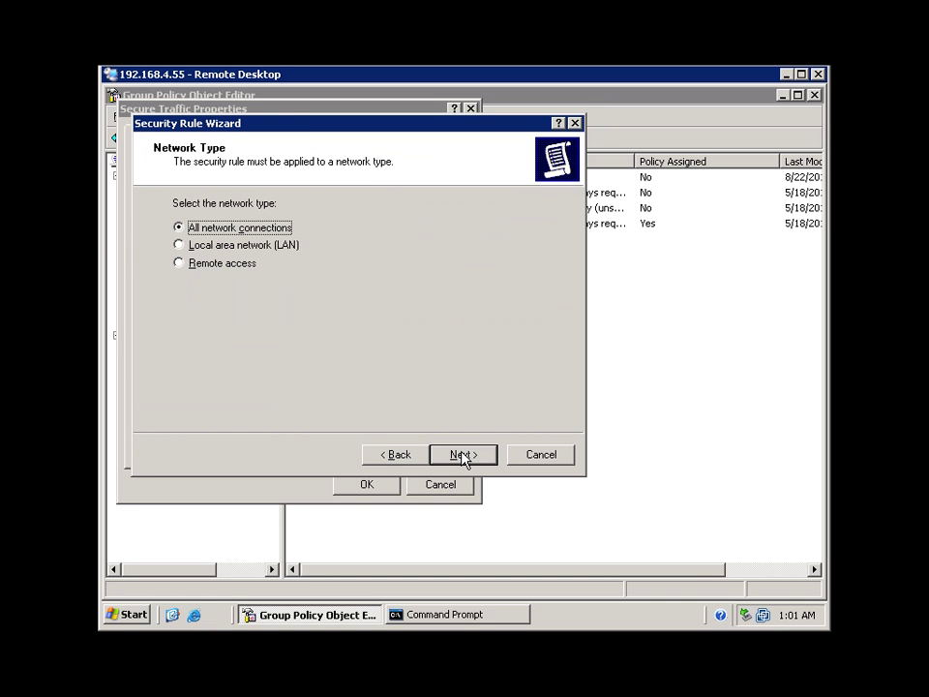
{"action": "left_click", "coordinate": [463, 455]}
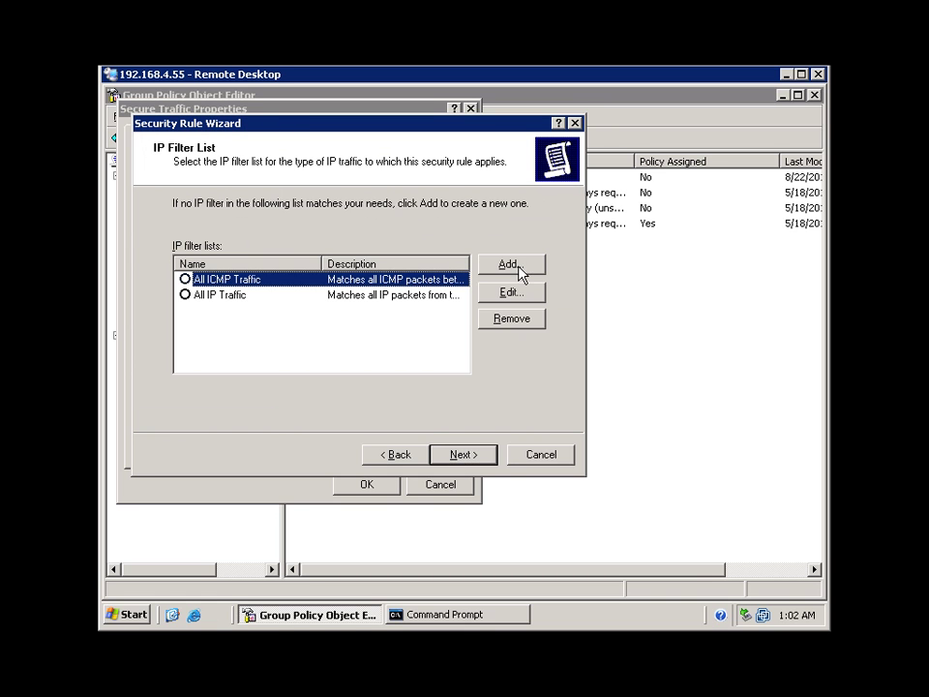
{"action": "left_click", "coordinate": [509, 264]}
{"action": "type", "text": "icmp"}
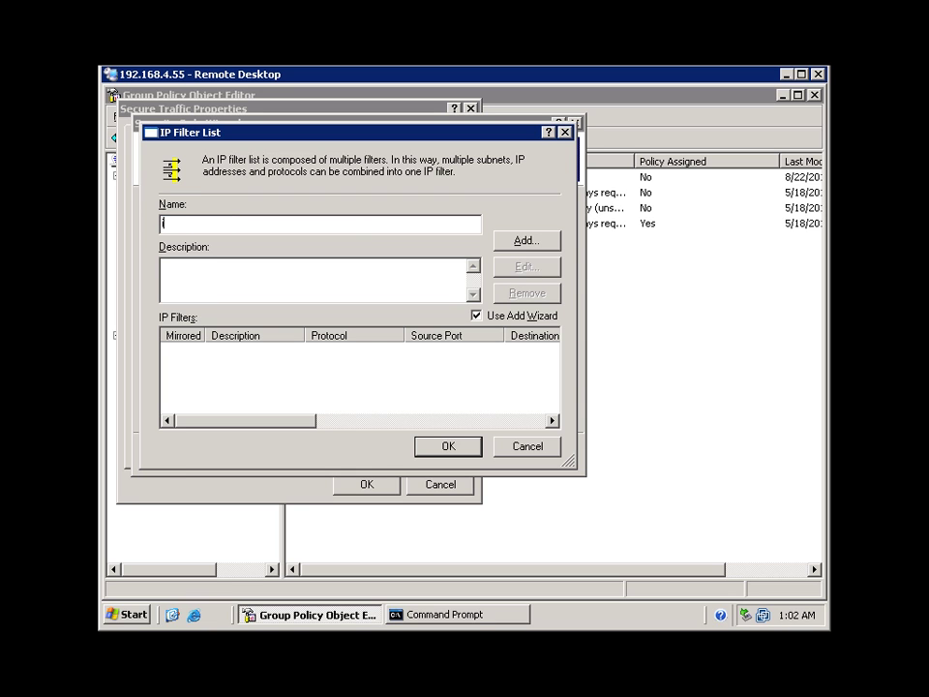
{"action": "left_click", "coordinate": [531, 243]}
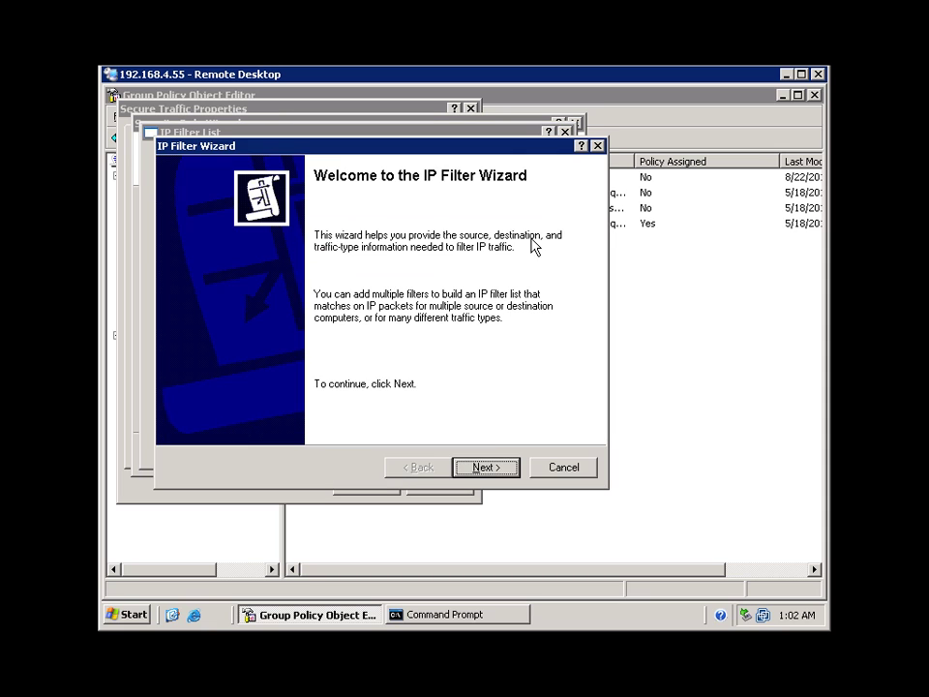
Create a mirrored filter from any IP address to any IP address
{"action": "left_click", "coordinate": [497, 467]}
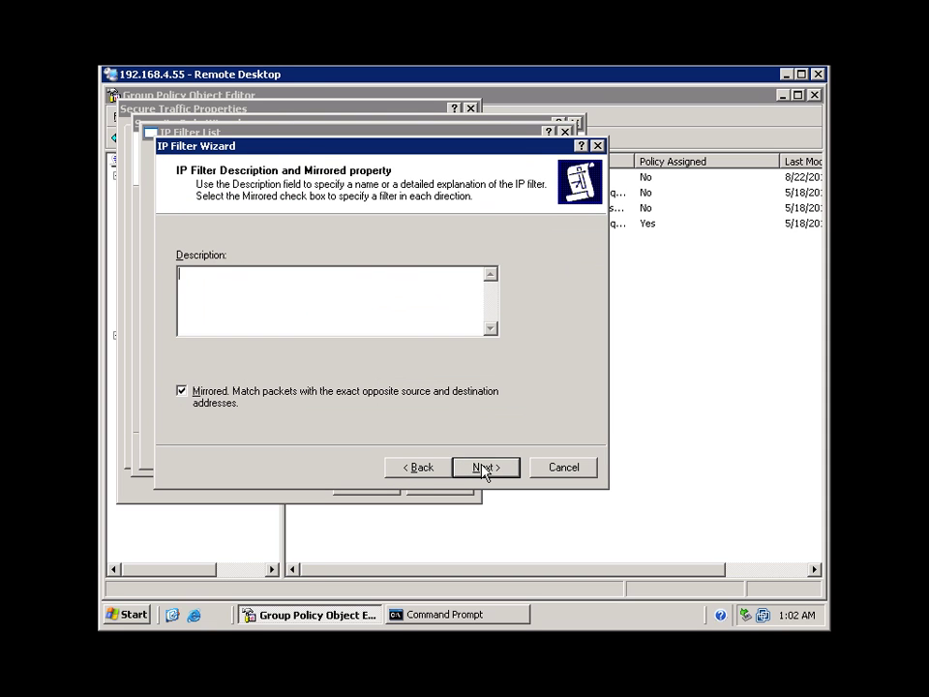
{"action": "left_click", "coordinate": [474, 468]}
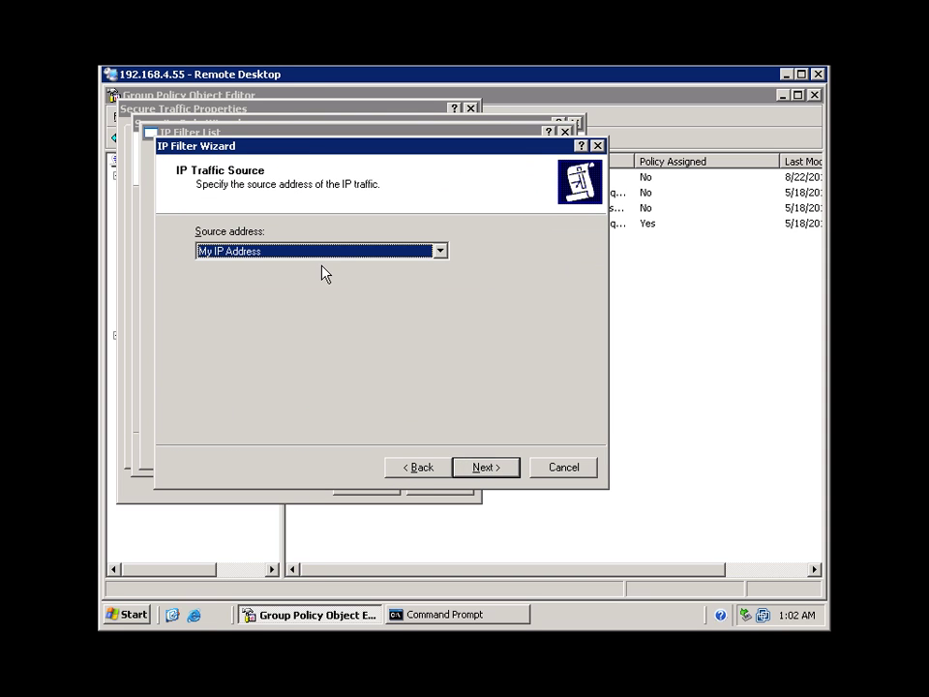
{"action": "left_click", "coordinate": [308, 253]}
{"action": "left_click", "coordinate": [275, 280]}
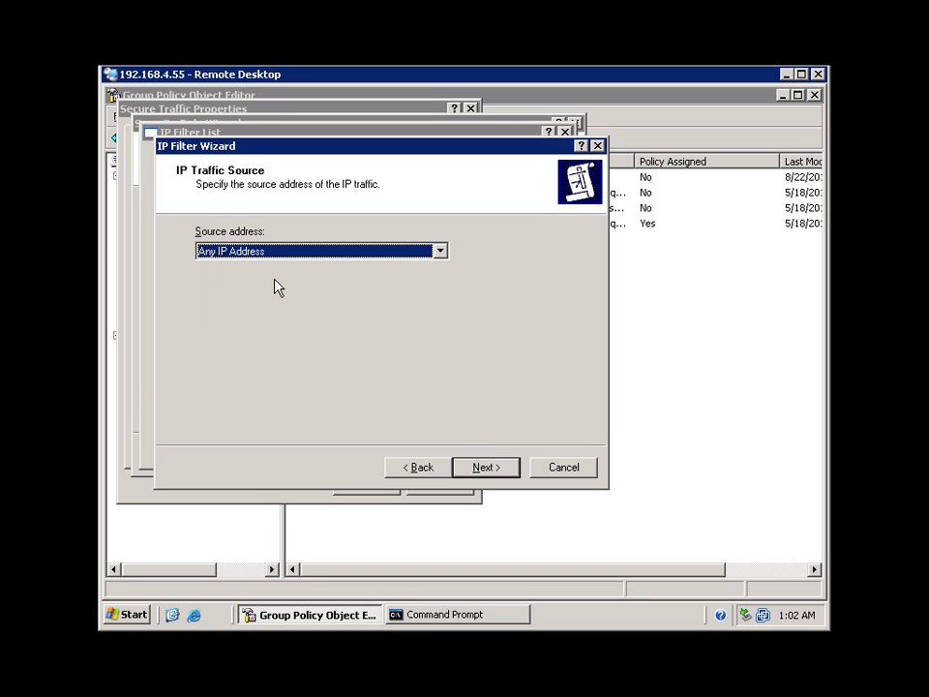
{"action": "left_click", "coordinate": [497, 469]}
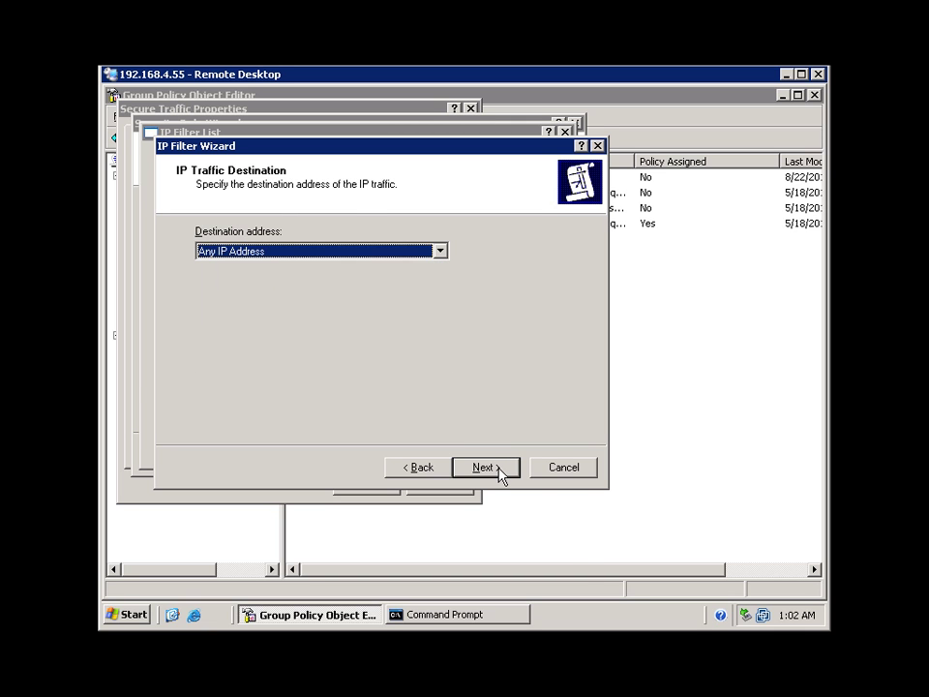
{"action": "left_click", "coordinate": [482, 466]}
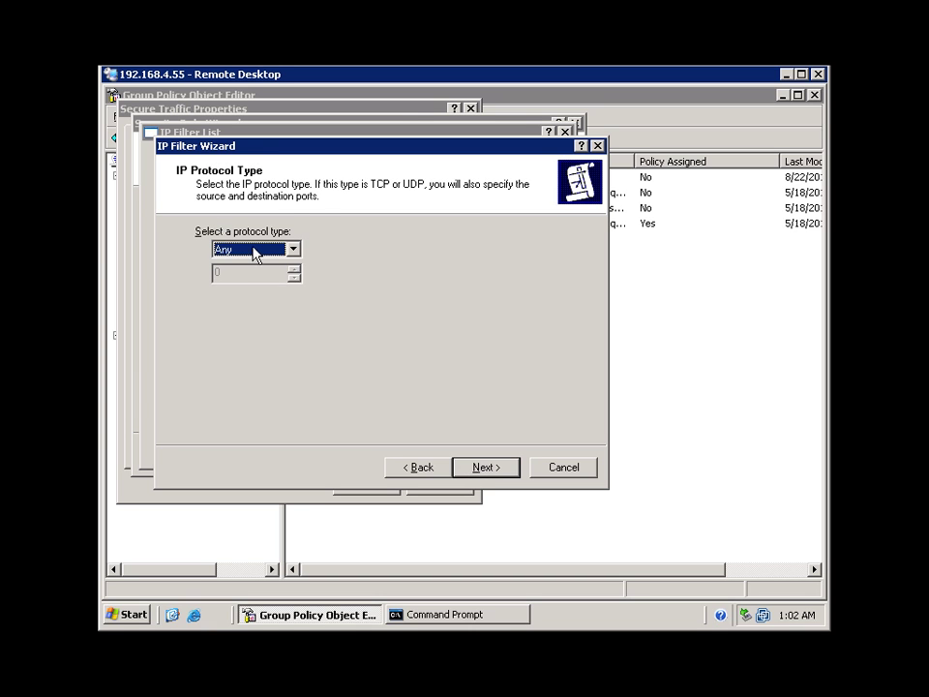
Set the filter protocol to ICMP, save the icmp list and select it for the rule
{"action": "left_click", "coordinate": [252, 250]}
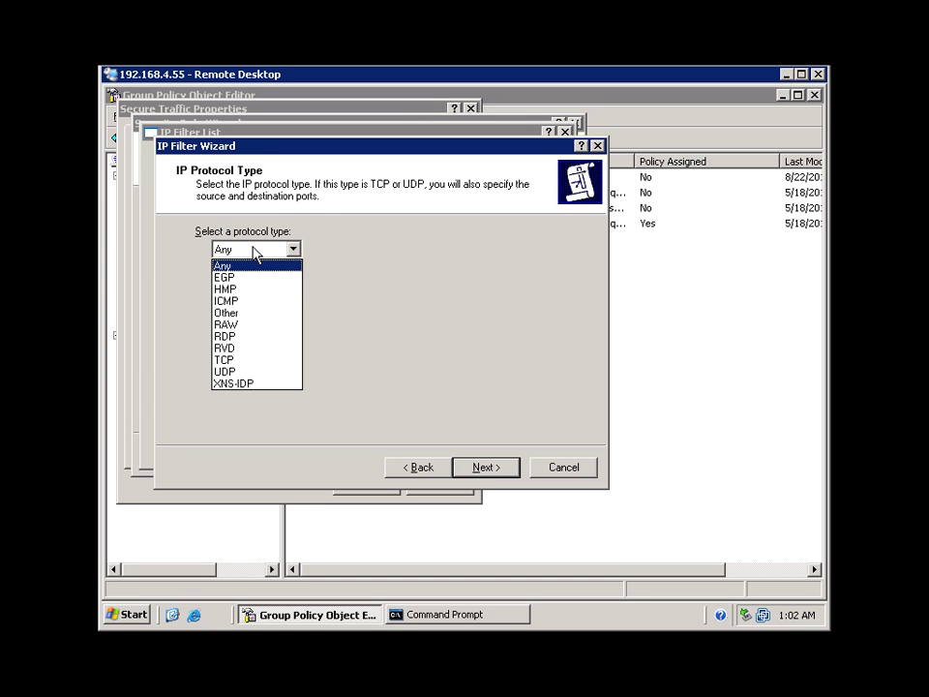
{"action": "left_click", "coordinate": [243, 301]}
{"action": "left_click", "coordinate": [491, 466]}
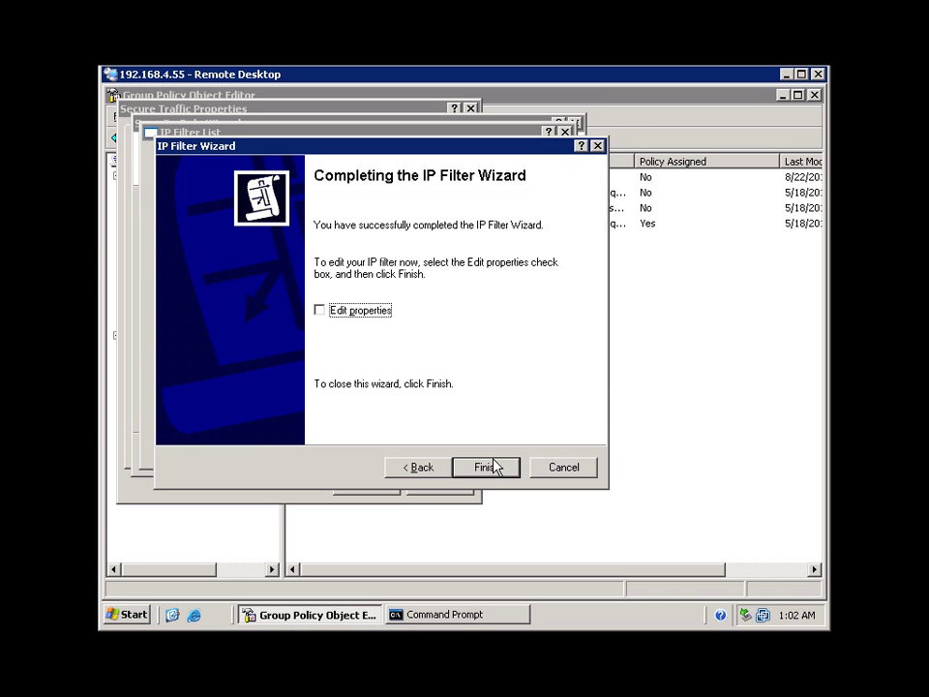
{"action": "left_click", "coordinate": [493, 466]}
{"action": "left_click", "coordinate": [468, 448]}
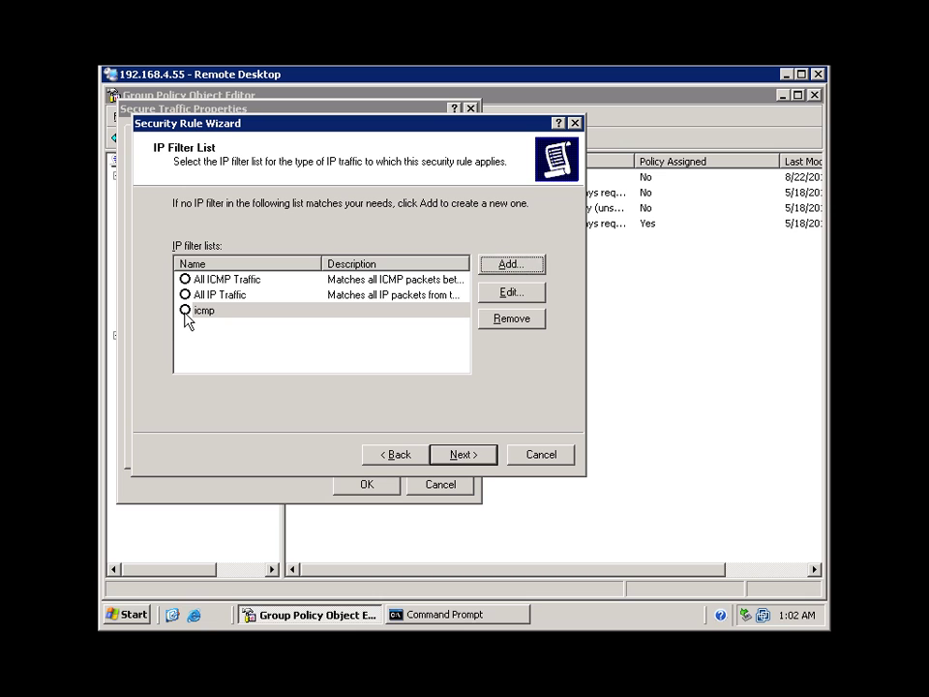
{"action": "left_click", "coordinate": [185, 310]}
Choose the Require Security filter action for the icmp rule
{"action": "left_click", "coordinate": [461, 451]}
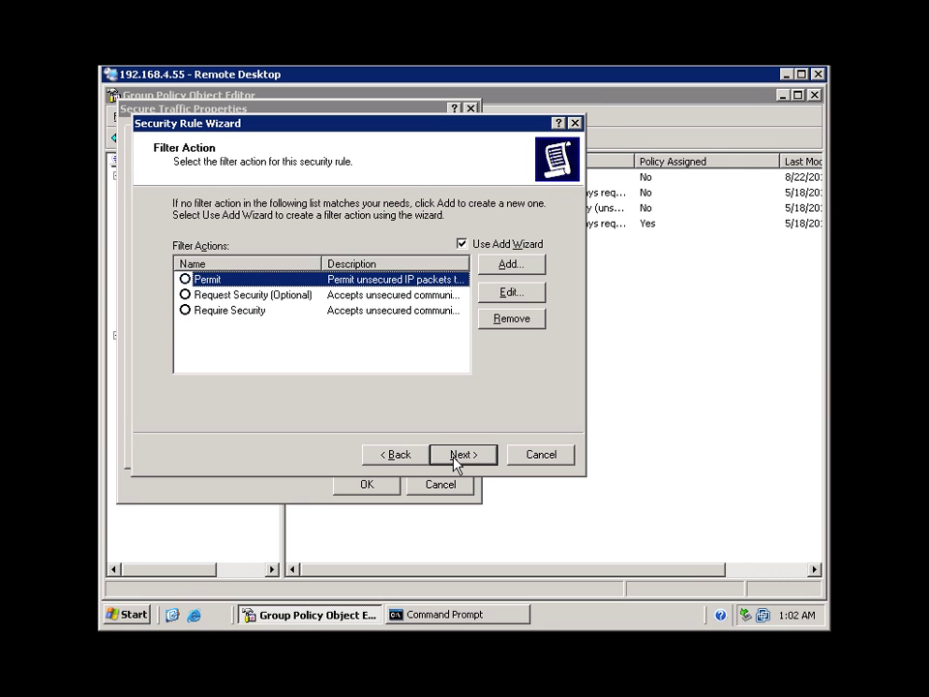
{"action": "left_click", "coordinate": [185, 312]}
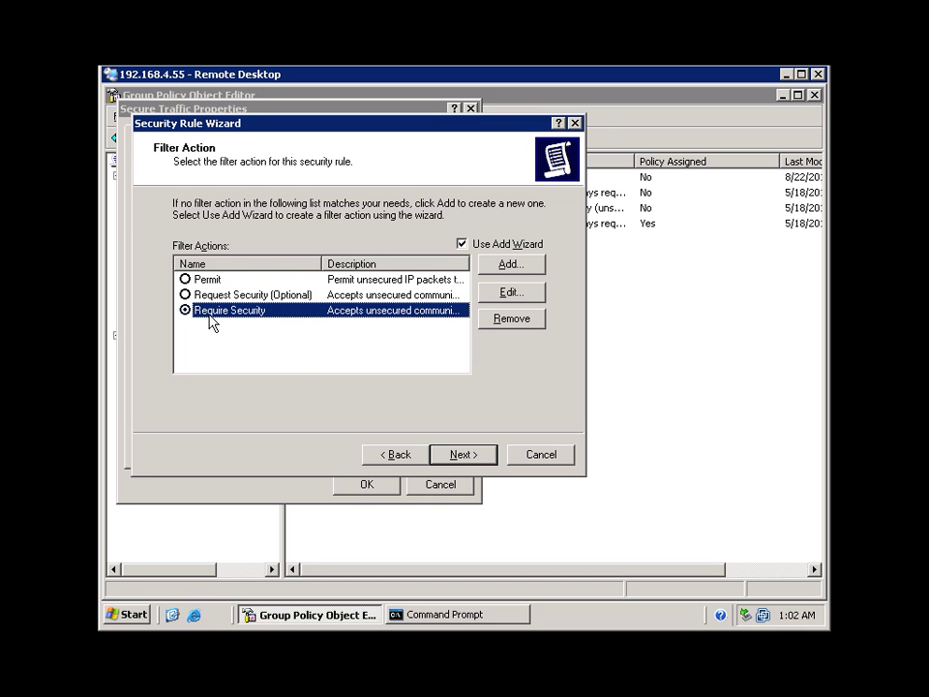
{"action": "left_click", "coordinate": [461, 455]}
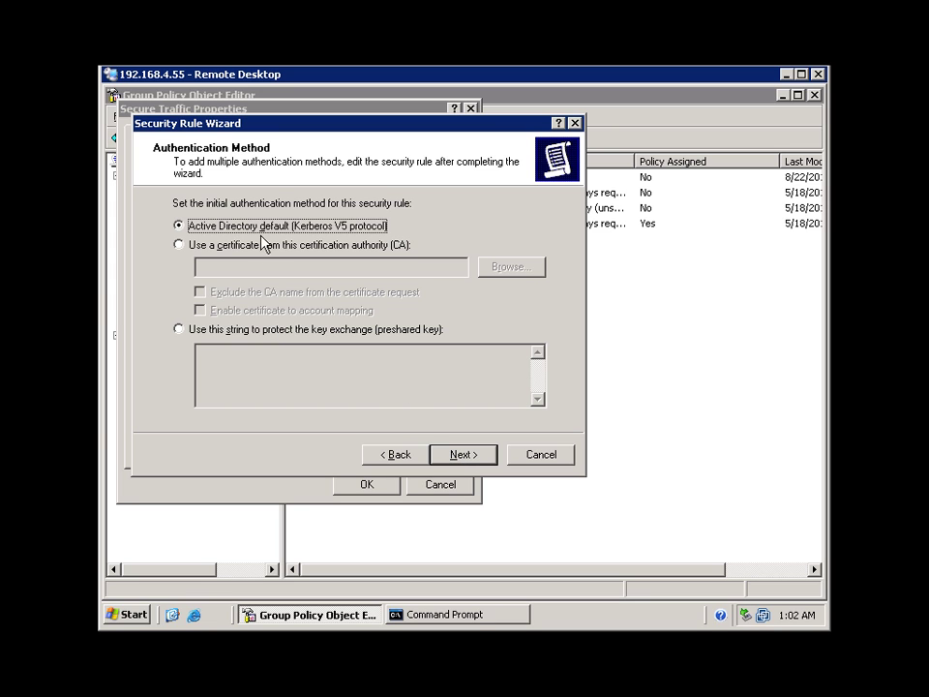
Authenticate the rule with a preshared key, finish the wizard and confirm the rule
{"action": "left_click", "coordinate": [224, 329]}
{"action": "left_click", "coordinate": [256, 361]}
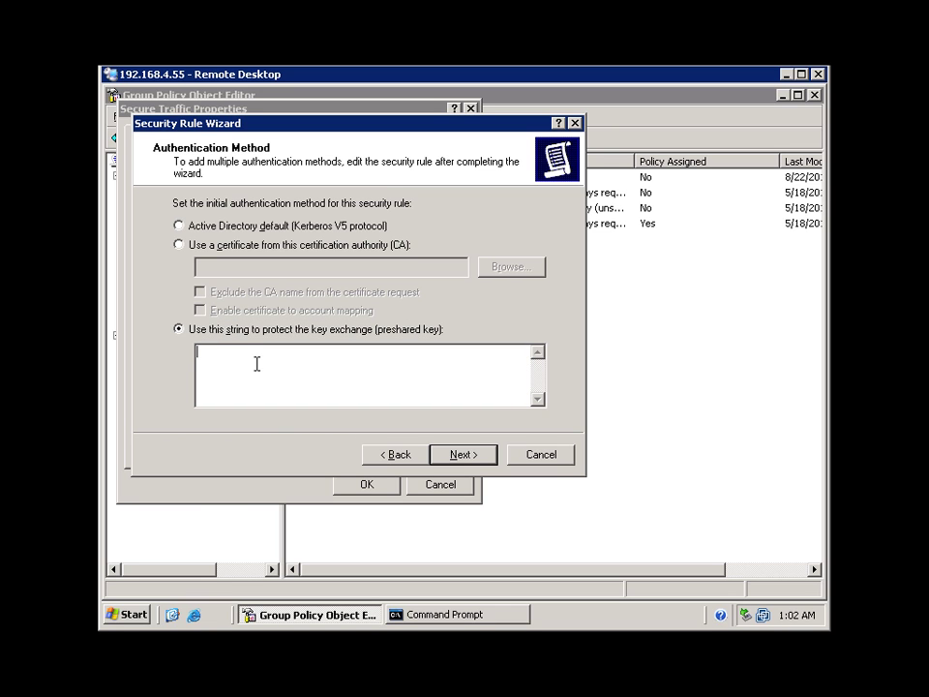
{"action": "left_click", "coordinate": [451, 459]}
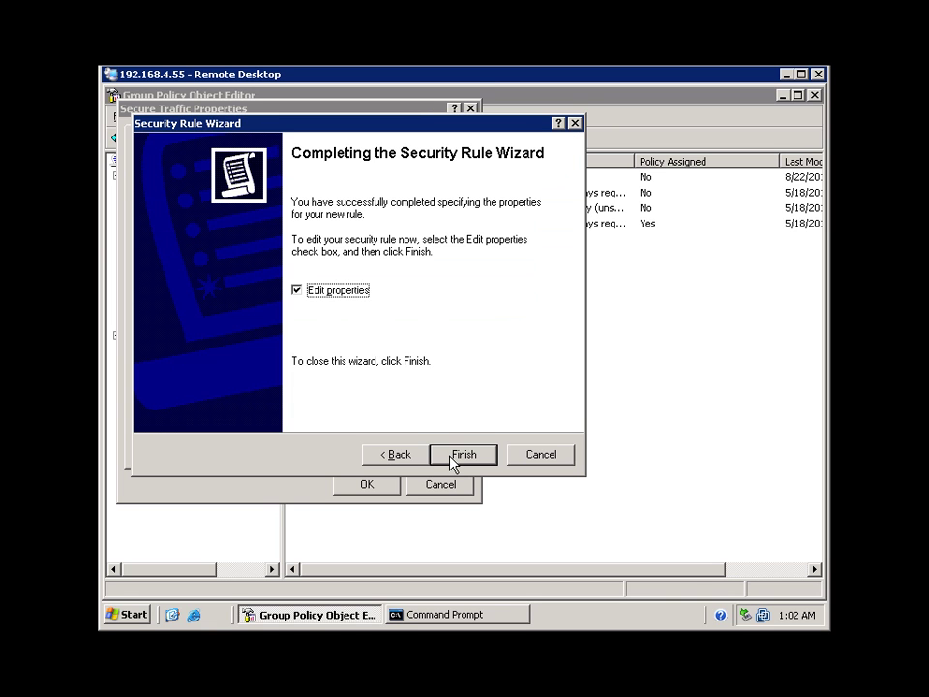
{"action": "left_click", "coordinate": [451, 457]}
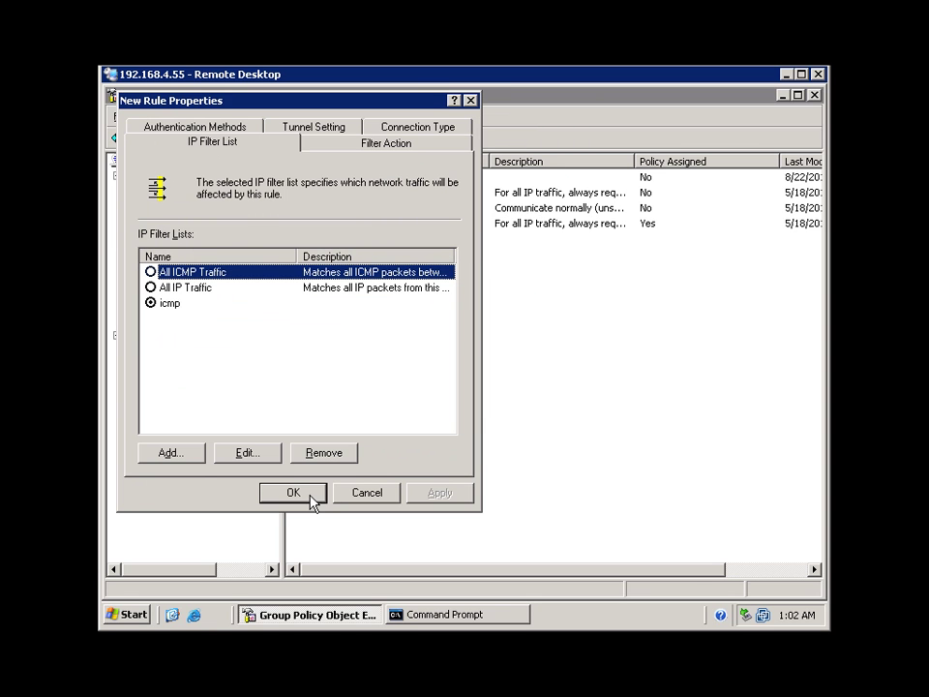
{"action": "left_click", "coordinate": [311, 498]}
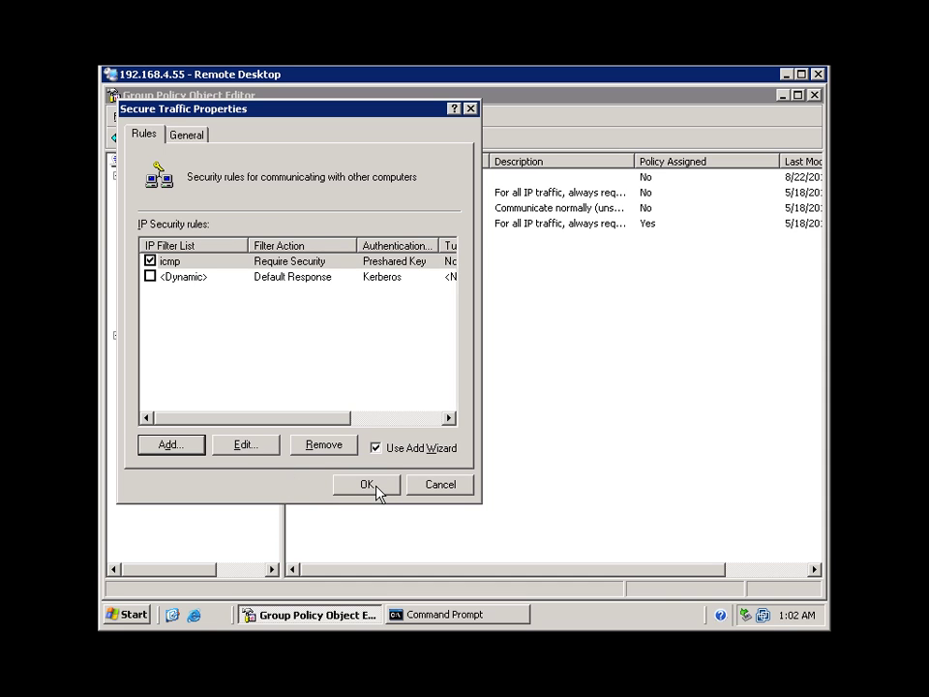
Close Secure Traffic Properties and assign the Secure Traffic policy
{"action": "left_click", "coordinate": [377, 491]}
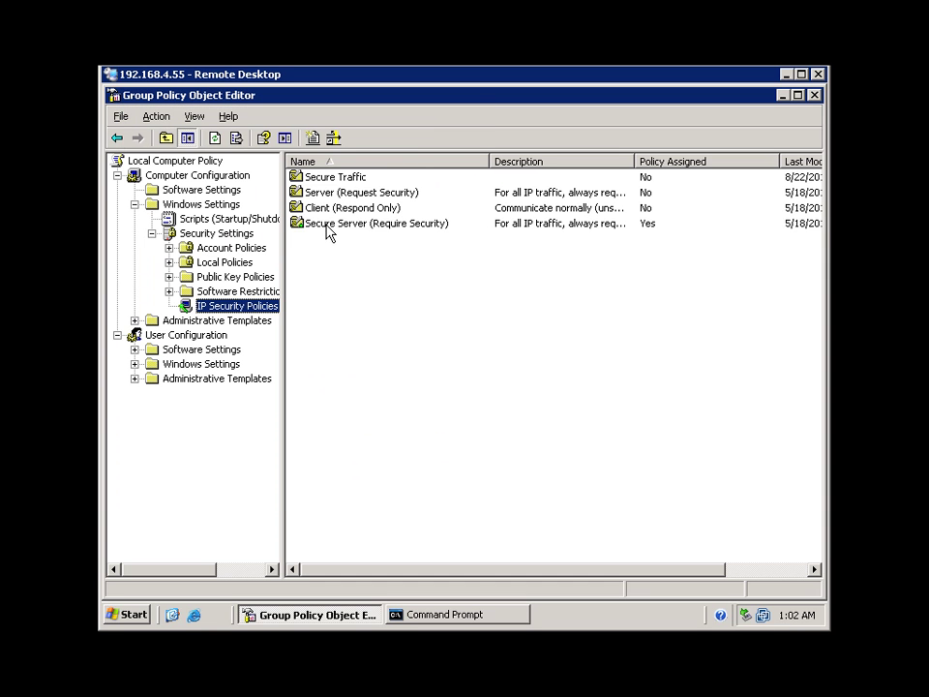
{"action": "left_click", "coordinate": [327, 225]}
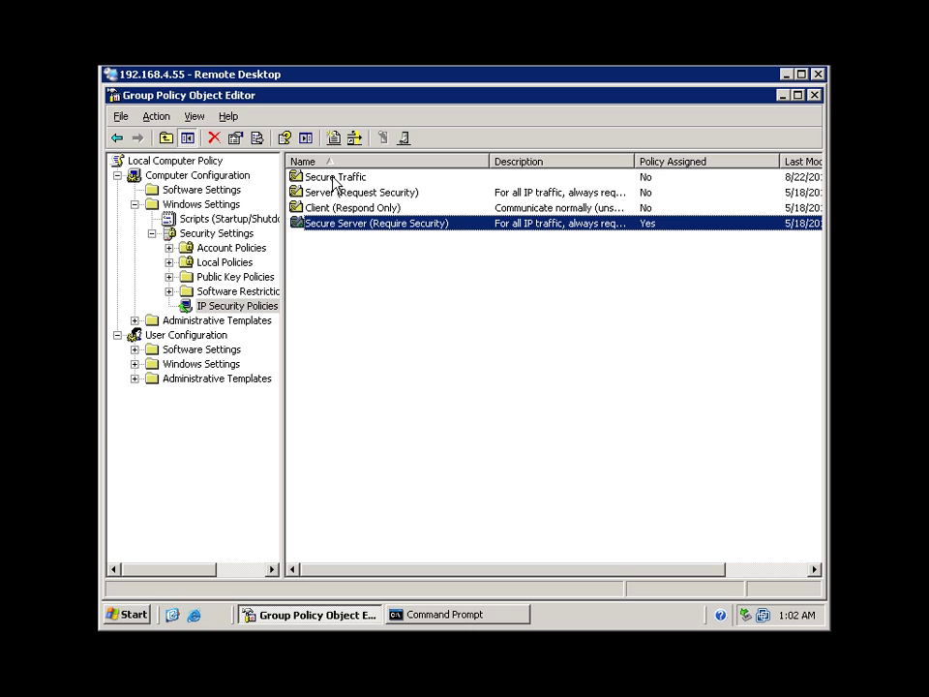
{"action": "right_click", "coordinate": [334, 178]}
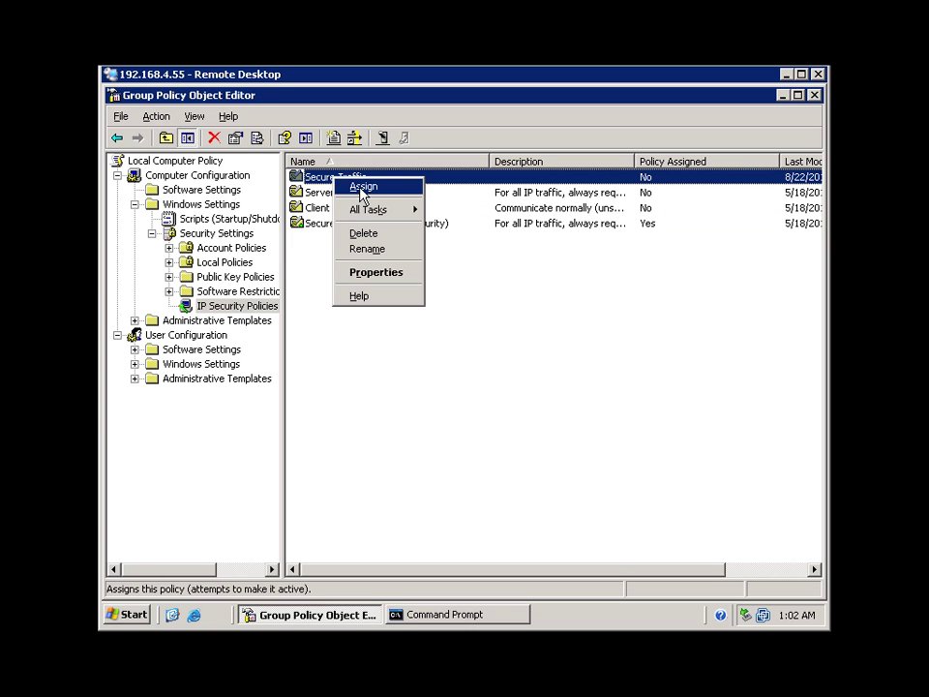
{"action": "left_click", "coordinate": [360, 188]}
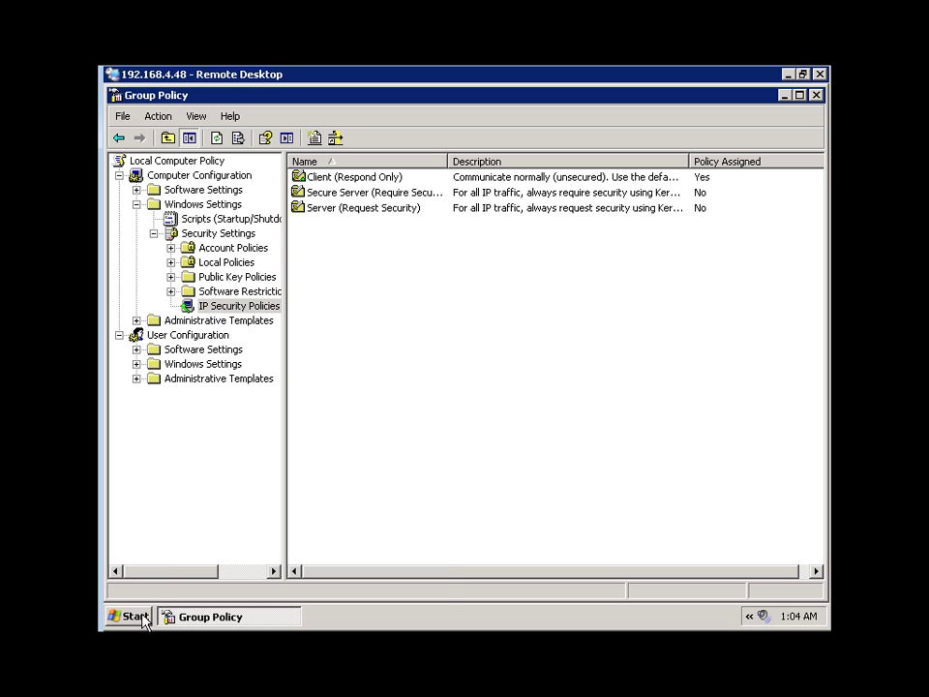
Open a Command Prompt, run 'ping mgmt', and minimize the console
{"action": "left_click", "coordinate": [147, 613]}
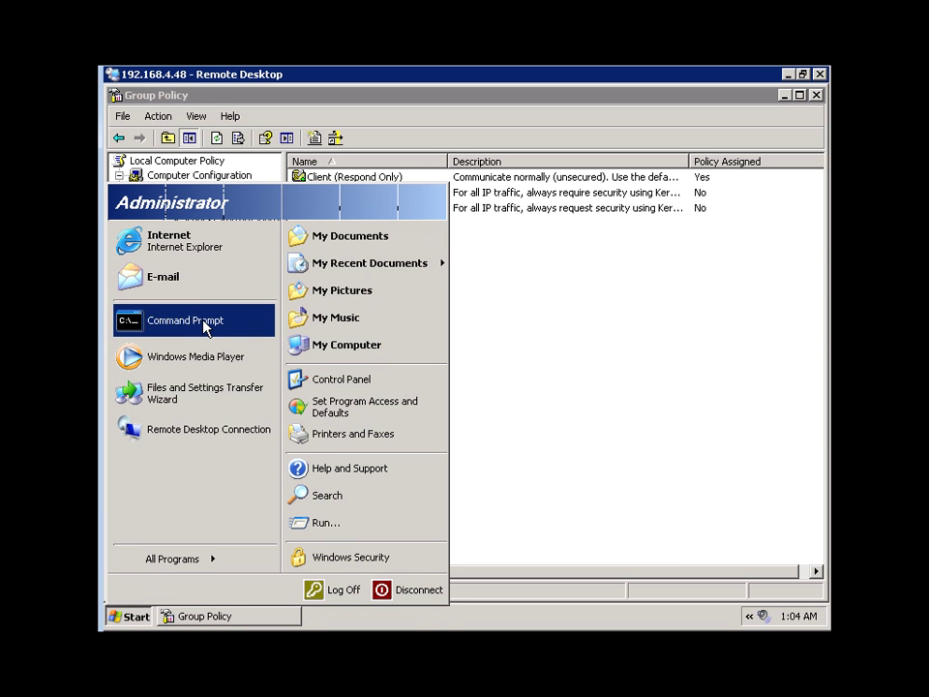
{"action": "left_click", "coordinate": [205, 327]}
{"action": "type", "text": "ping mgmt"}
{"action": "key", "text": "Return"}
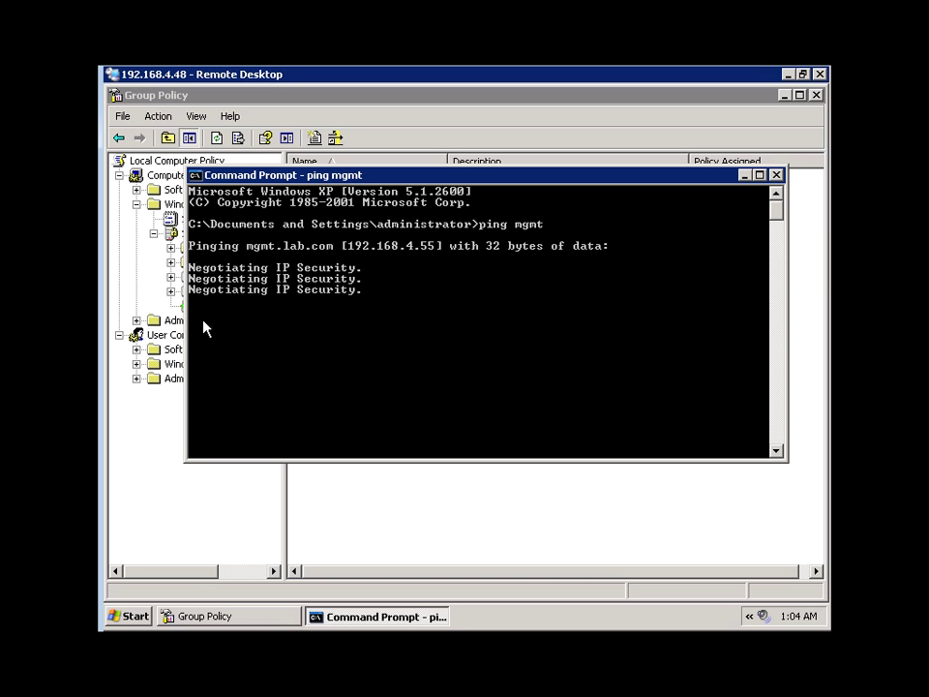
{"action": "left_click", "coordinate": [746, 178]}
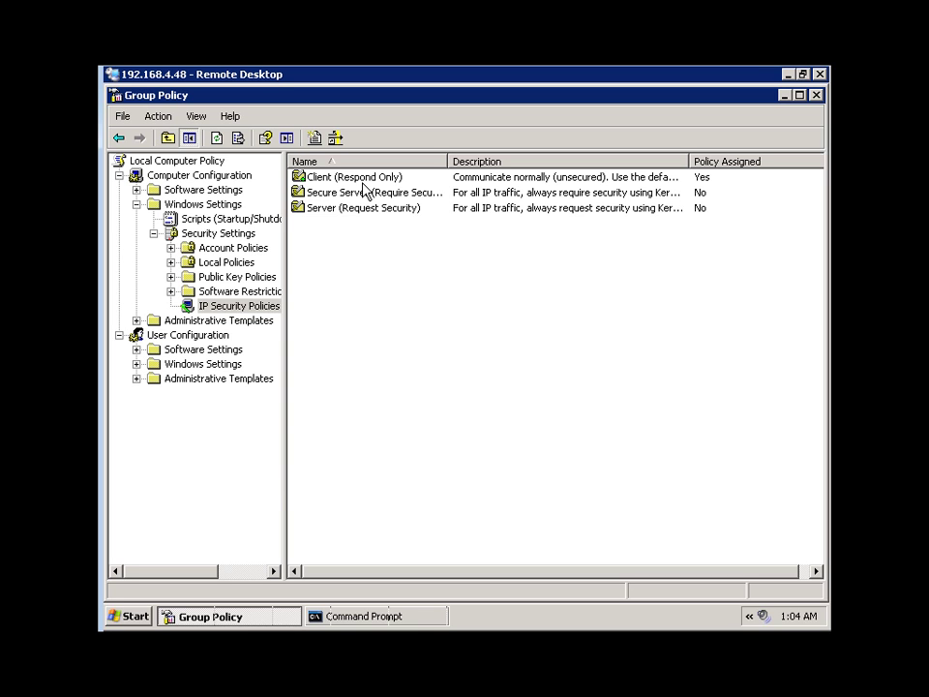
{"action": "right_click", "coordinate": [241, 311]}
Create a new IP security policy named 'client resonse secure traffic'
{"action": "left_click", "coordinate": [269, 322]}
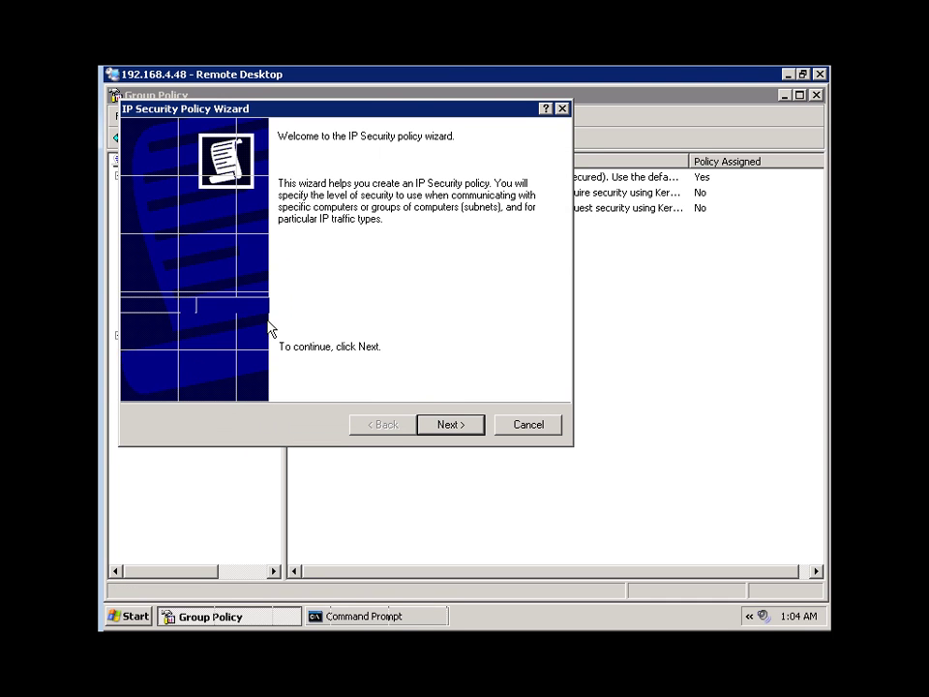
{"action": "left_click", "coordinate": [441, 423]}
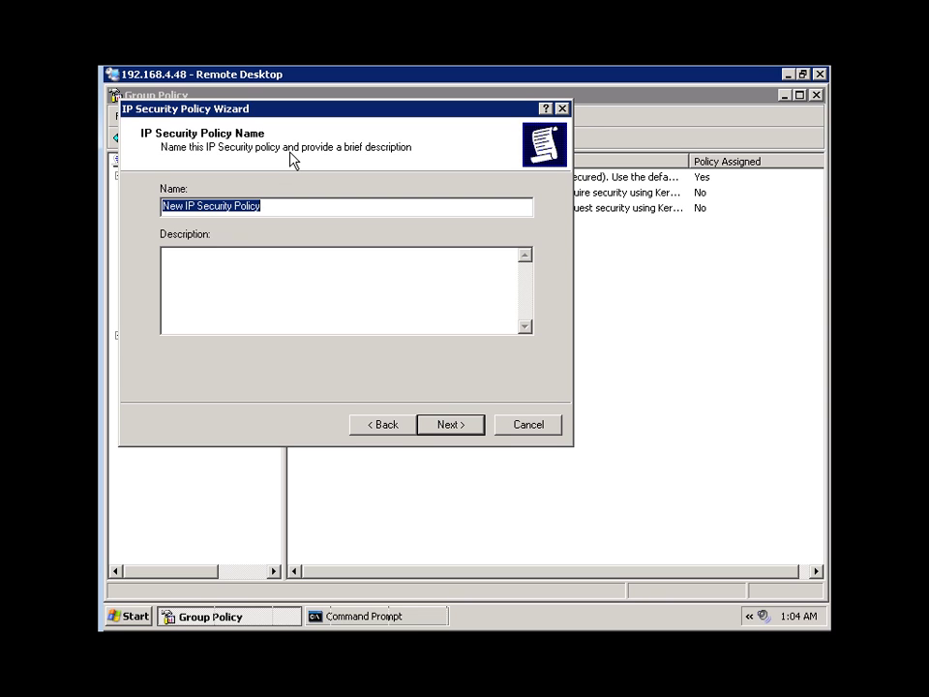
{"action": "type", "text": "client rep"}
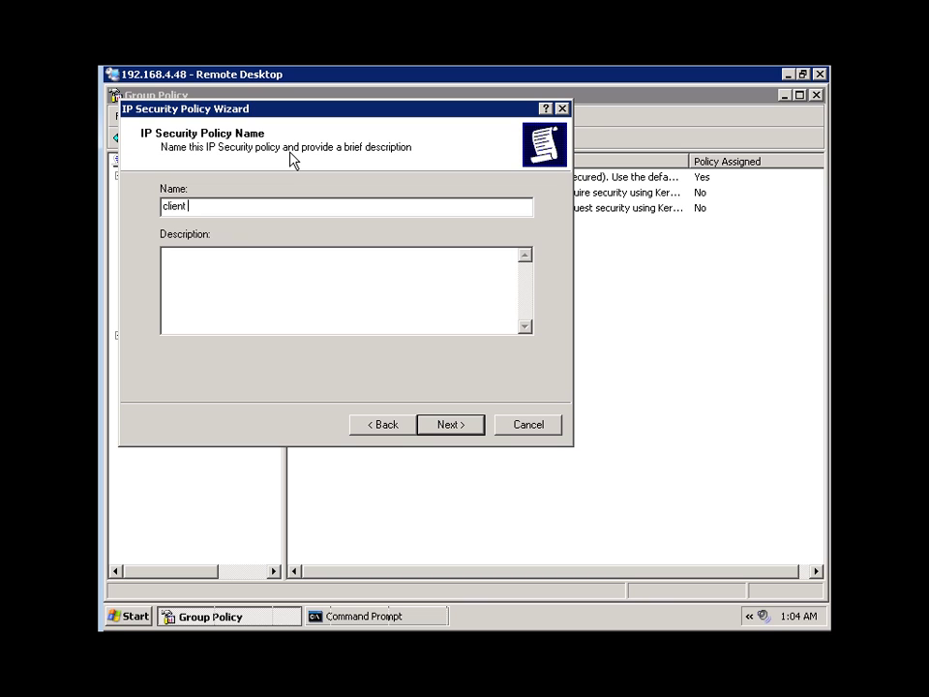
{"action": "key", "text": "BackSpace"}
{"action": "type", "text": "sonse preshare"}
{"action": "key", "text": "BackSpace"}
{"action": "key", "text": "BackSpace"}
{"action": "key", "text": "BackSpace"}
{"action": "key", "text": "BackSpace"}
{"action": "key", "text": "BackSpace"}
{"action": "key", "text": "BackSpace"}
{"action": "key", "text": "BackSpace"}
{"action": "key", "text": "BackSpace"}
{"action": "type", "text": "seur"}
{"action": "key", "text": "BackSpace"}
{"action": "key", "text": "BackSpace"}
{"action": "type", "text": "cure traffic"}
{"action": "left_click", "coordinate": [431, 426]}
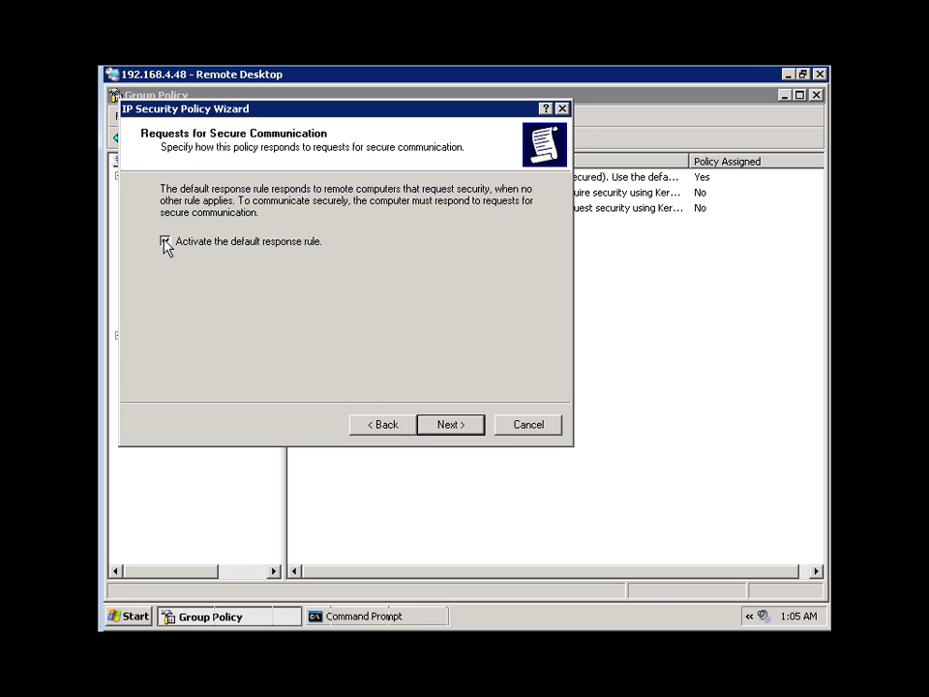
Keep the default response rule using preshared key authentication and finish the policy
{"action": "left_click", "coordinate": [472, 433]}
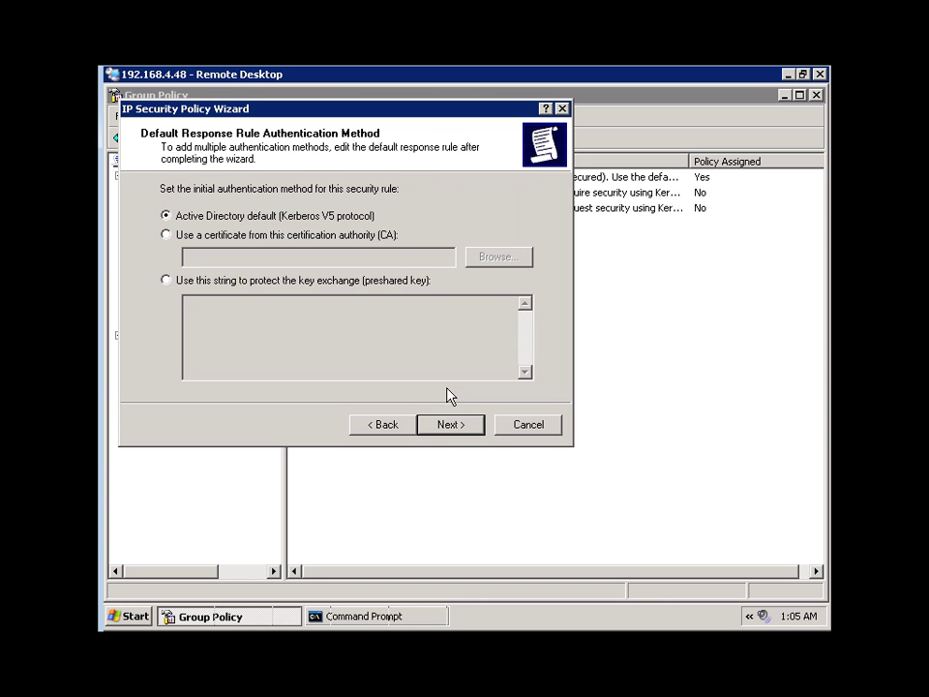
{"action": "left_click", "coordinate": [372, 279]}
{"action": "left_click", "coordinate": [449, 426]}
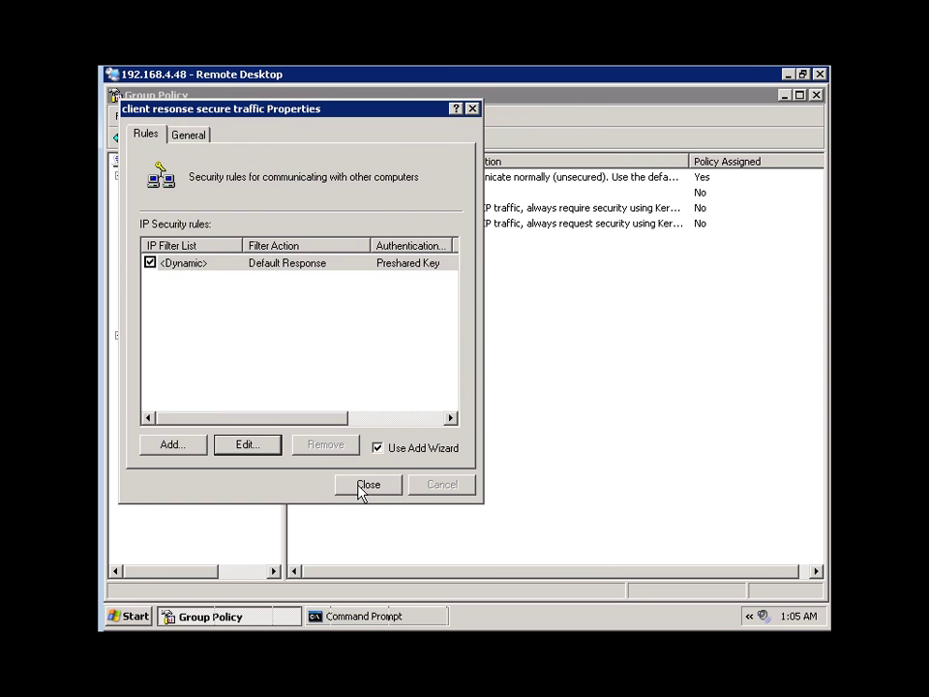
{"action": "left_click", "coordinate": [368, 485]}
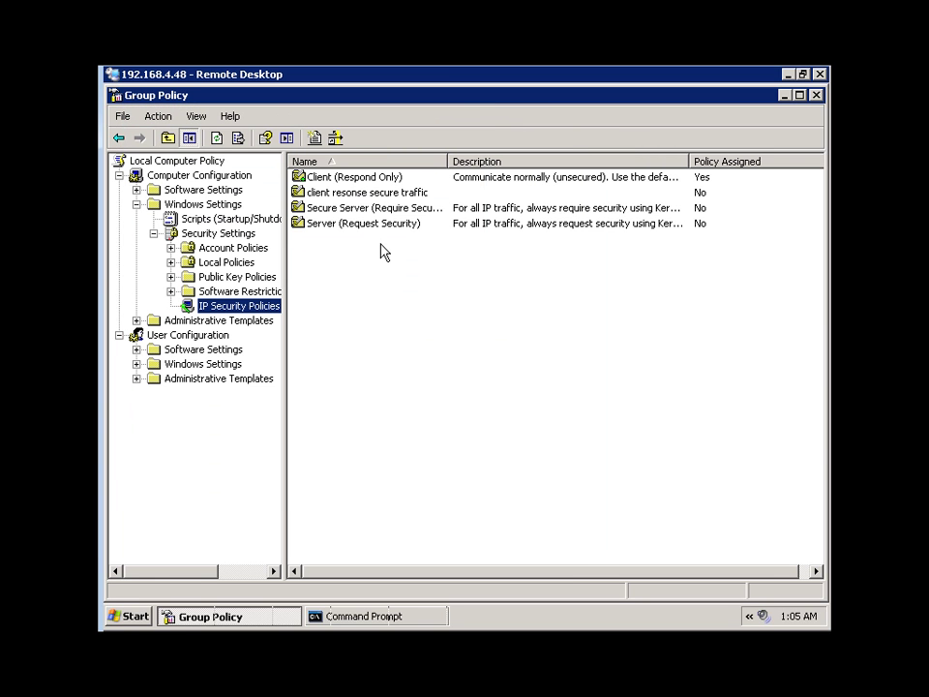
Assign the client resonse secure traffic policy
{"action": "left_click", "coordinate": [348, 193]}
{"action": "right_click", "coordinate": [341, 197]}
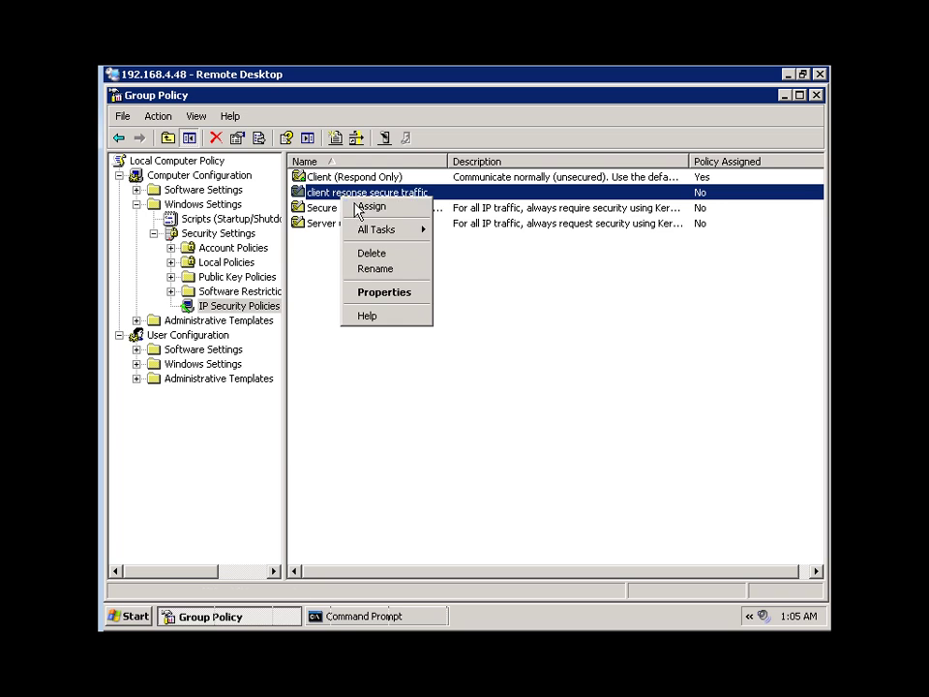
{"action": "left_click", "coordinate": [364, 209]}
{"action": "left_click", "coordinate": [328, 616]}
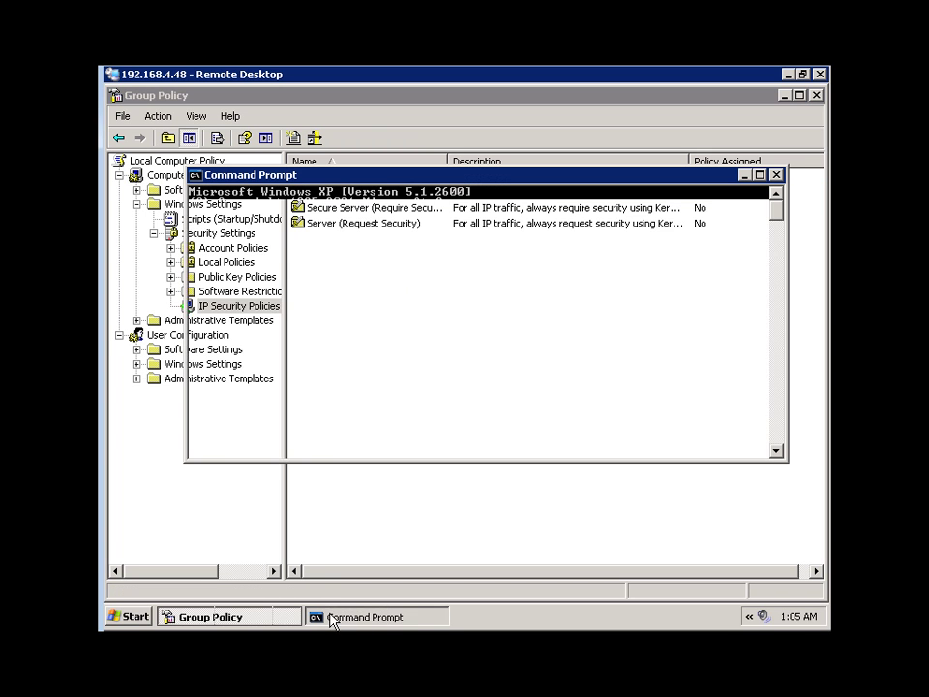
Refresh policy with gpupdate /force and ping mgmt again, getting 4 of 4 replies
{"action": "key", "text": "Up"}
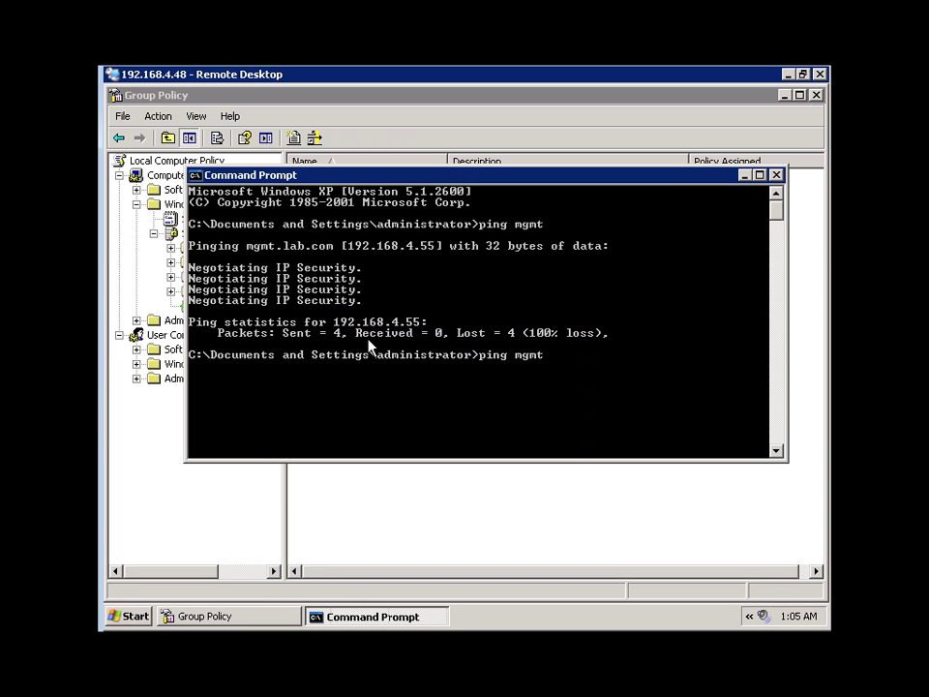
{"action": "key", "text": "Return"}
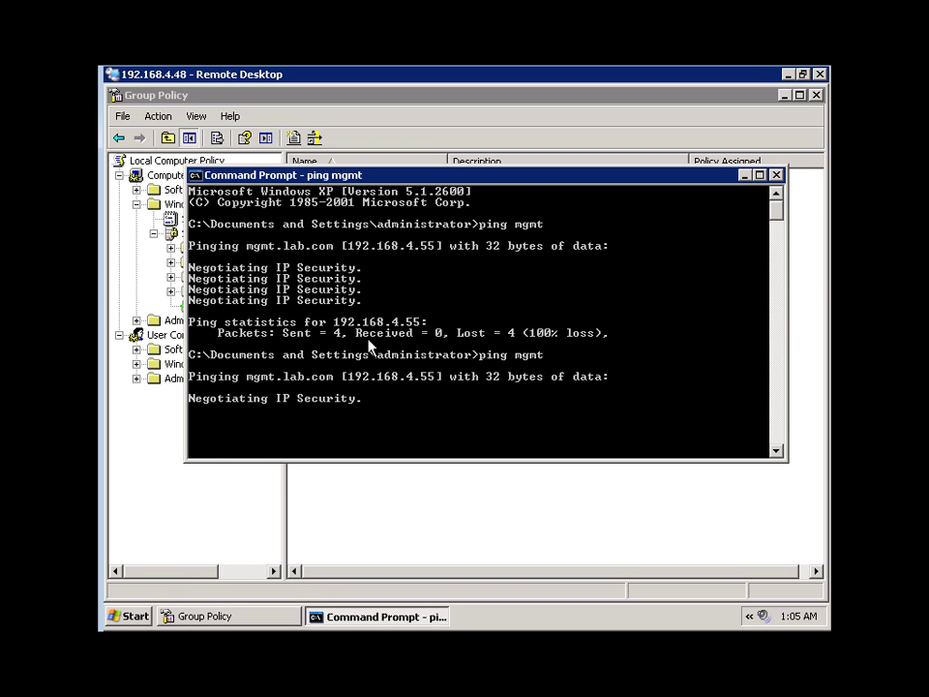
{"action": "key", "text": "ctrl+c"}
{"action": "type", "text": "gpupdatre"}
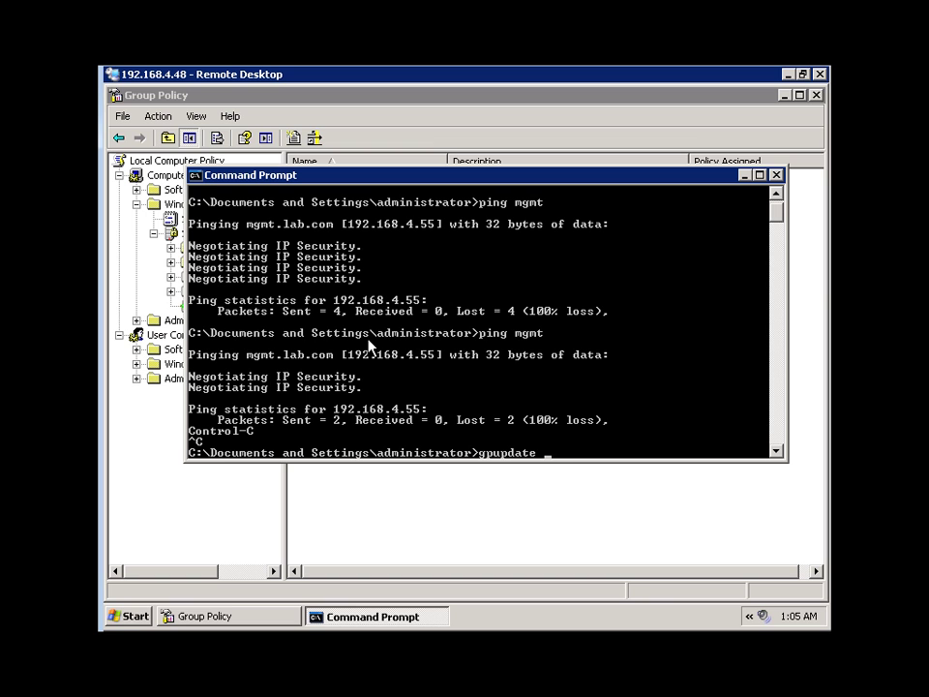
{"action": "type", "text": "force"}
{"action": "key", "text": "Return"}
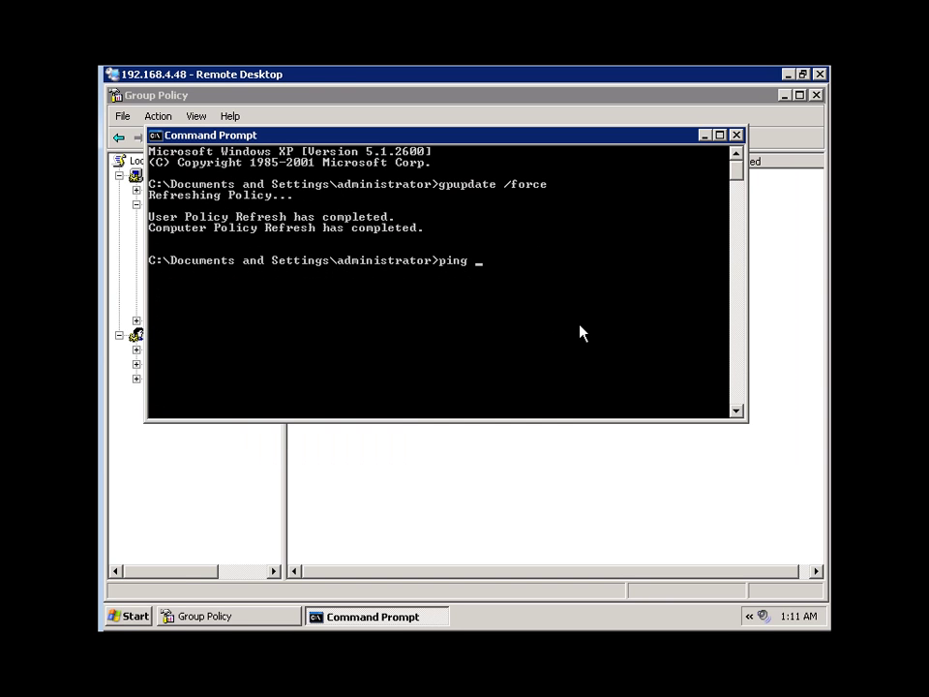
{"action": "type", "text": "mgmt"}
{"action": "key", "text": "Return"}
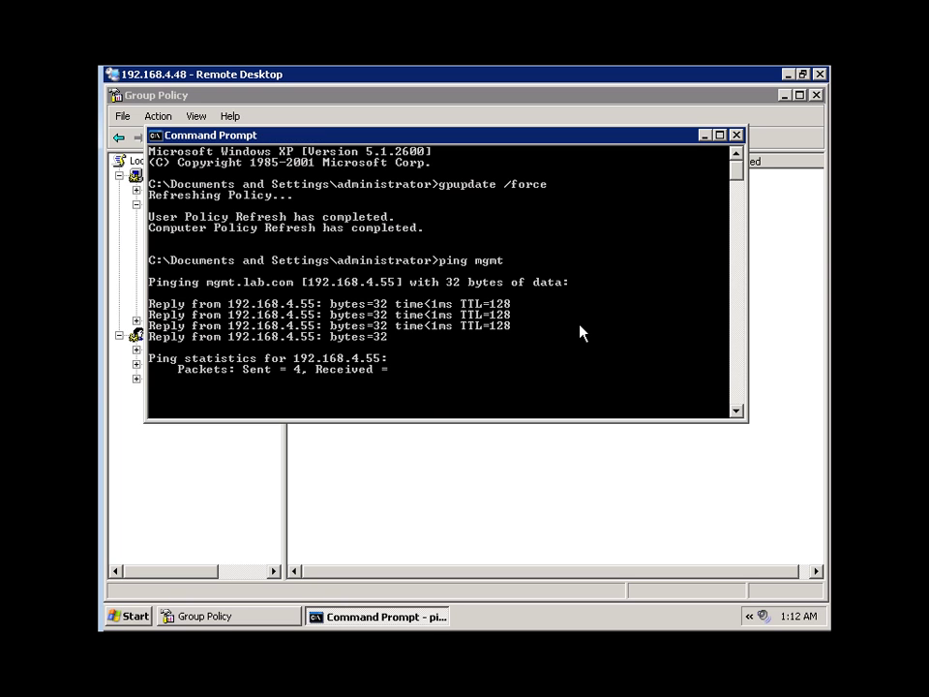
{"action": "left_click", "coordinate": [703, 135]}
Open the client resonse secure traffic policy's properties and edit its <Dynamic> rule
{"action": "left_click", "coordinate": [323, 196]}
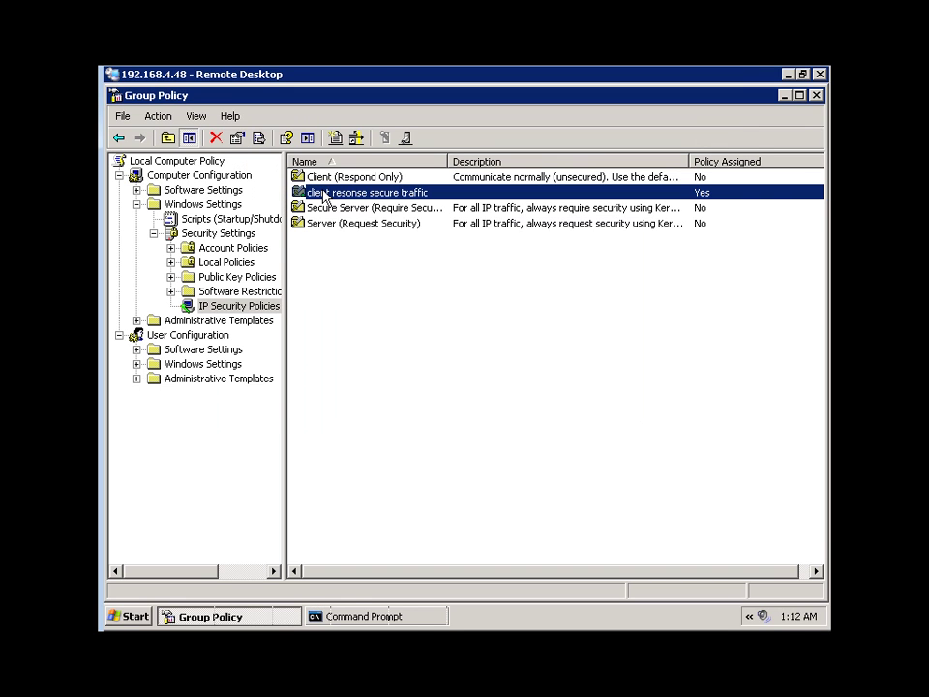
{"action": "right_click", "coordinate": [323, 197]}
{"action": "left_click", "coordinate": [377, 285]}
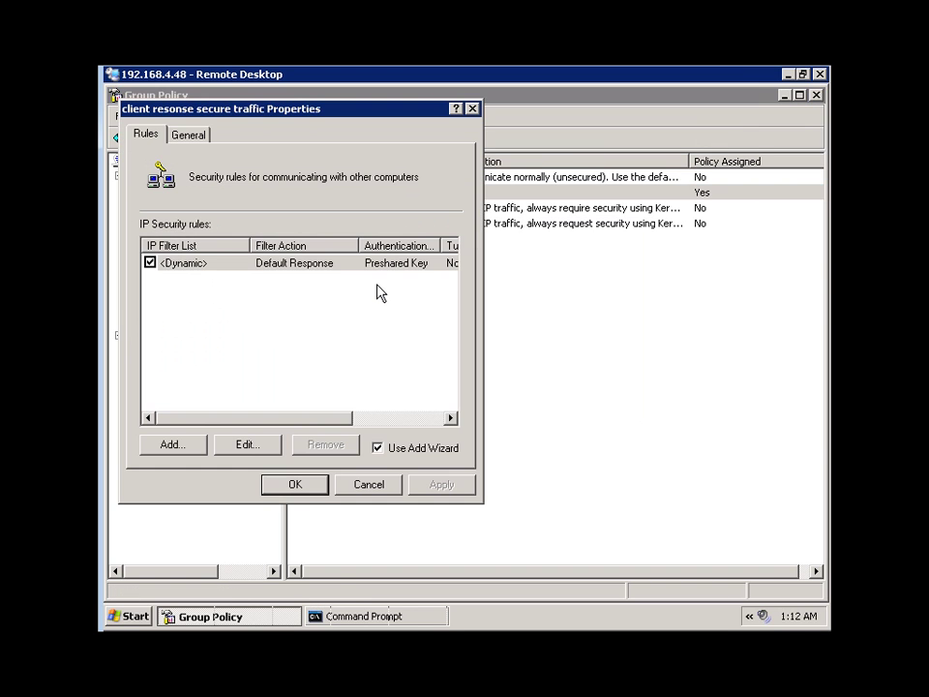
{"action": "left_click", "coordinate": [245, 264]}
{"action": "left_click", "coordinate": [272, 446]}
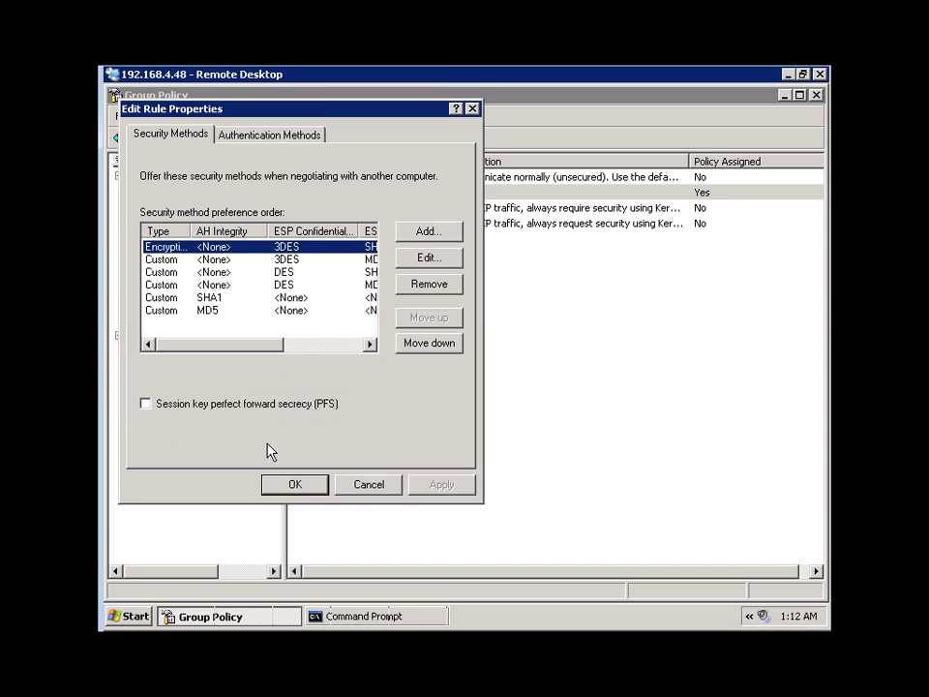
Change the rule's preshared key and apply the rule and policy changes
{"action": "left_click", "coordinate": [279, 135]}
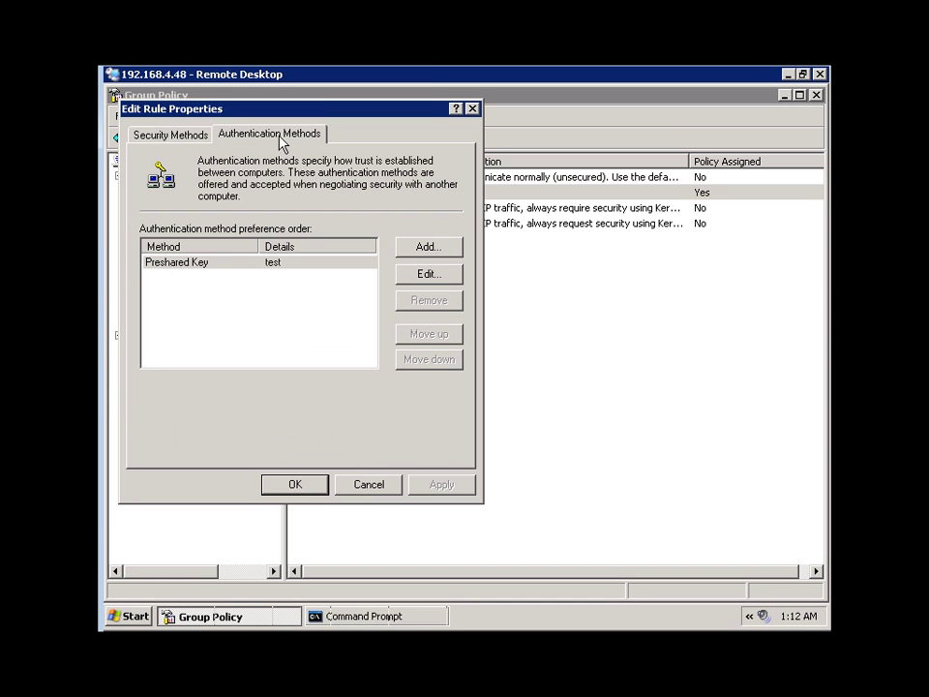
{"action": "left_click", "coordinate": [255, 264]}
{"action": "left_click", "coordinate": [423, 276]}
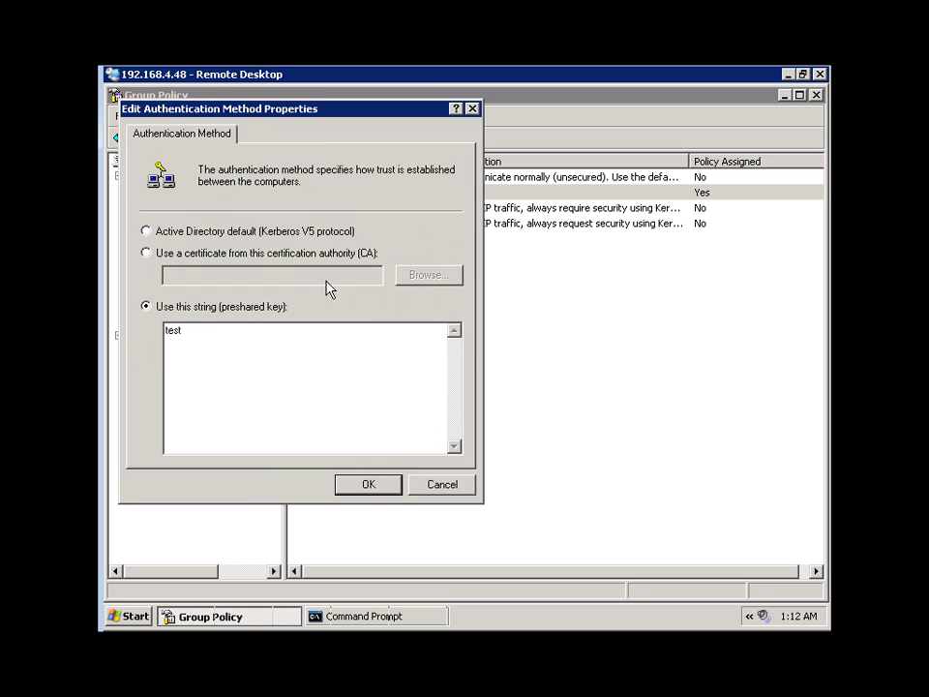
{"action": "type", "text": "1111"}
{"action": "left_click", "coordinate": [367, 484]}
{"action": "left_click", "coordinate": [442, 490]}
{"action": "left_click", "coordinate": [324, 487]}
{"action": "left_click", "coordinate": [441, 486]}
{"action": "left_click", "coordinate": [295, 487]}
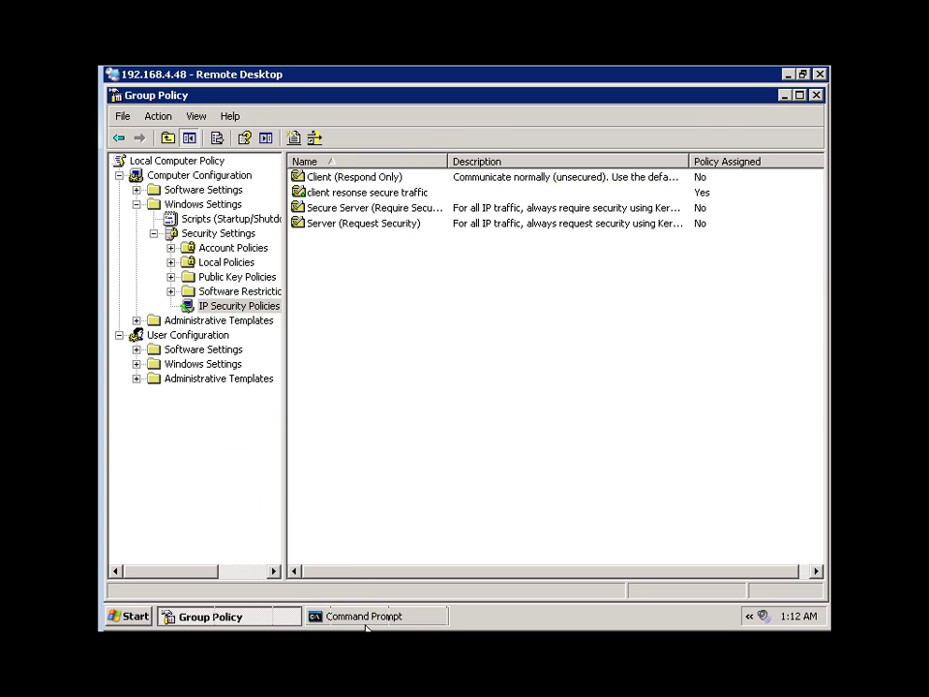
{"action": "left_click", "coordinate": [363, 617]}
Run gpupdate /force, then ping mgmt twice, each getting 4 of 4 replies
{"action": "type", "text": "gpu"}
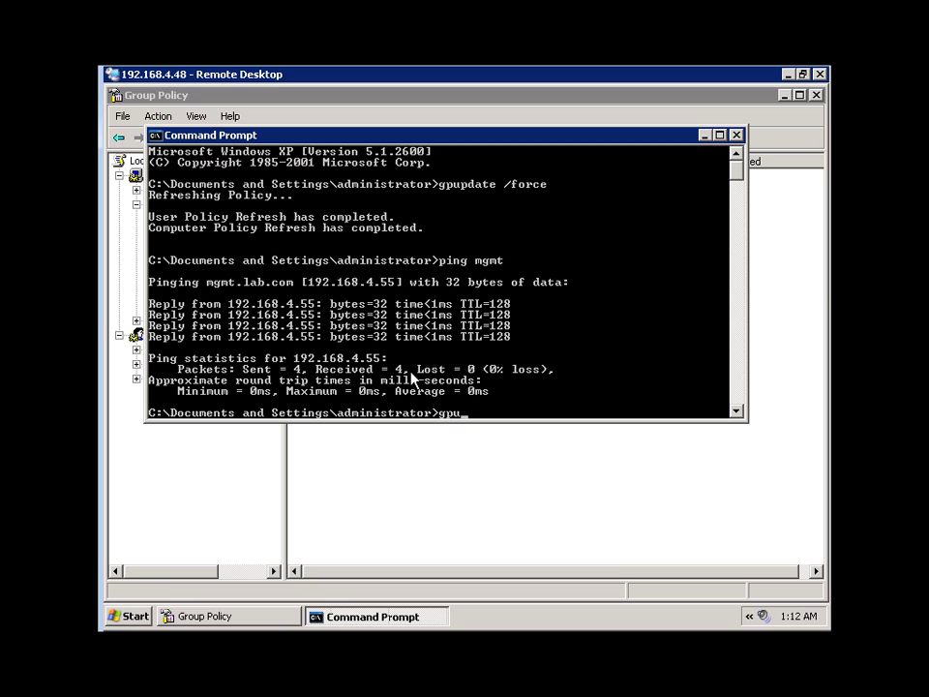
{"action": "type", "text": "pdate /force"}
{"action": "key", "text": "Return"}
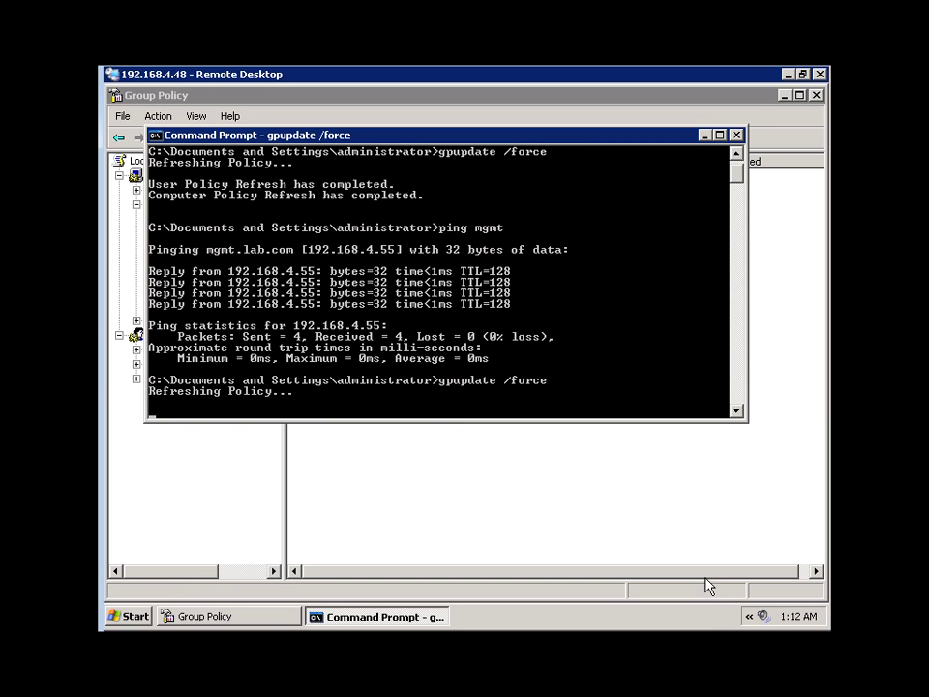
{"action": "type", "text": "ping mgmt"}
{"action": "key", "text": "Return"}
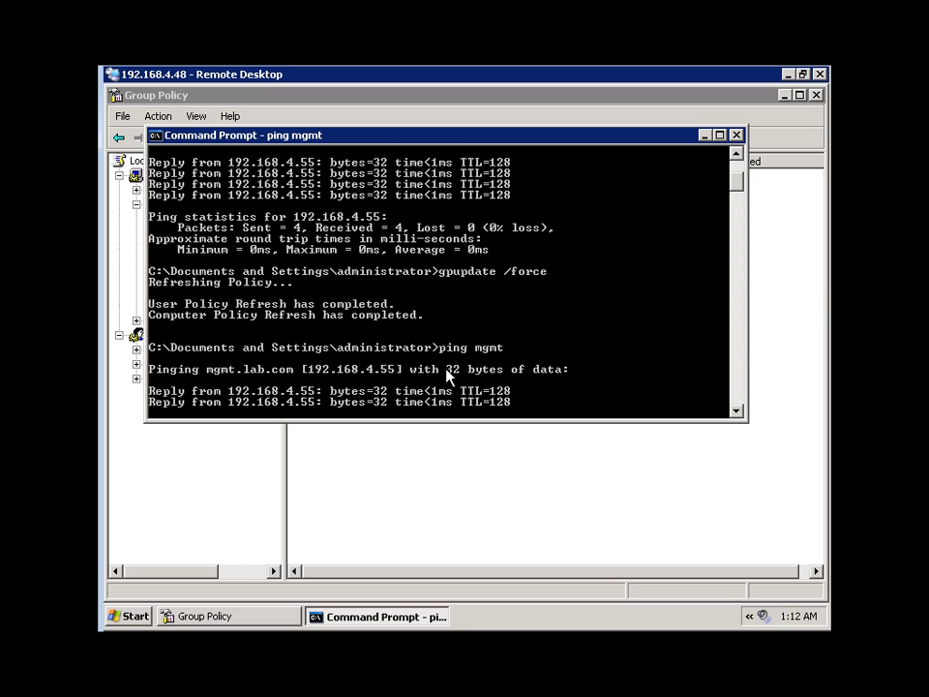
{"action": "key", "text": "Up"}
{"action": "key", "text": "Return"}
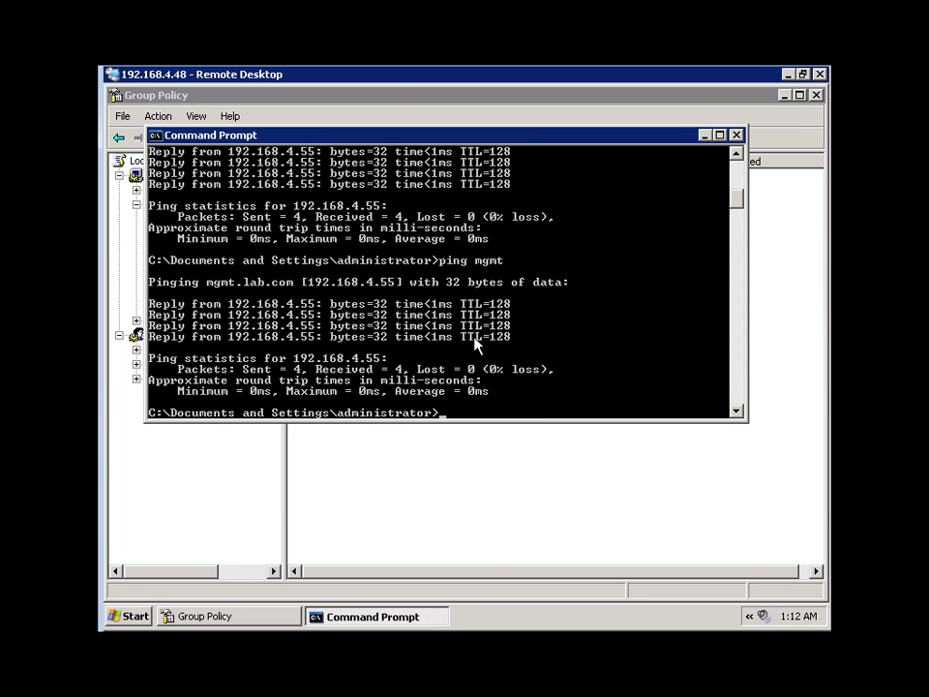
{"action": "left_click", "coordinate": [130, 616]}
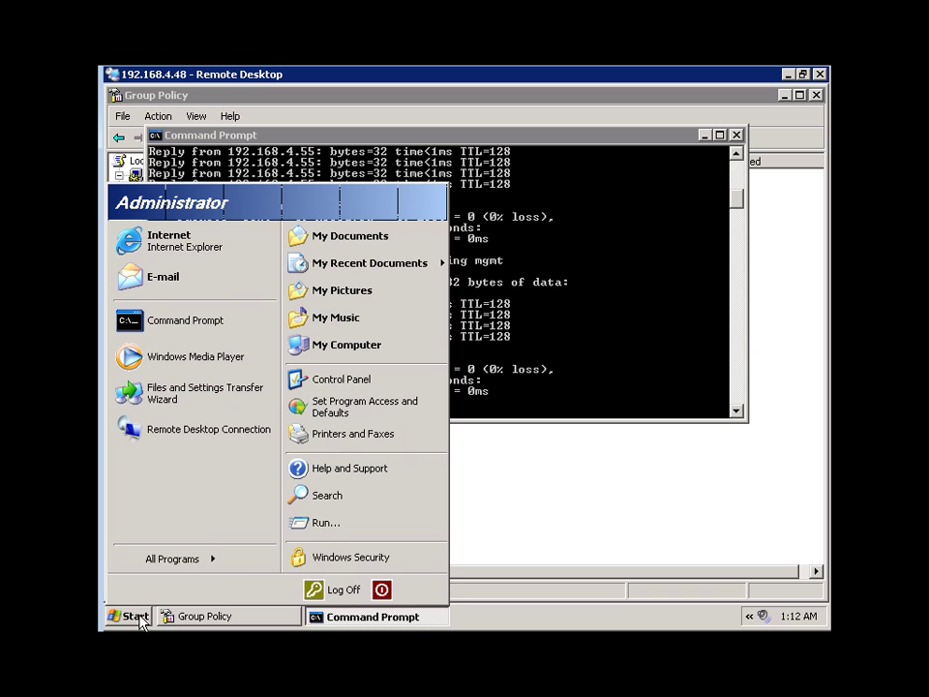
Restart IPSEC Services from the Services console, then return to the Command Prompt window
{"action": "left_click", "coordinate": [339, 524]}
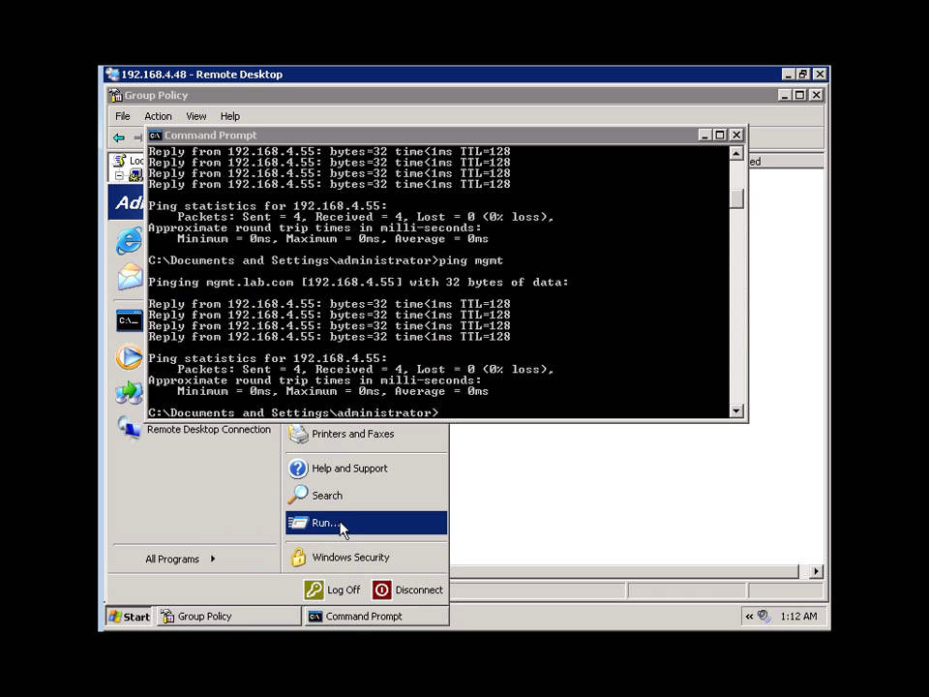
{"action": "type", "text": "servic"}
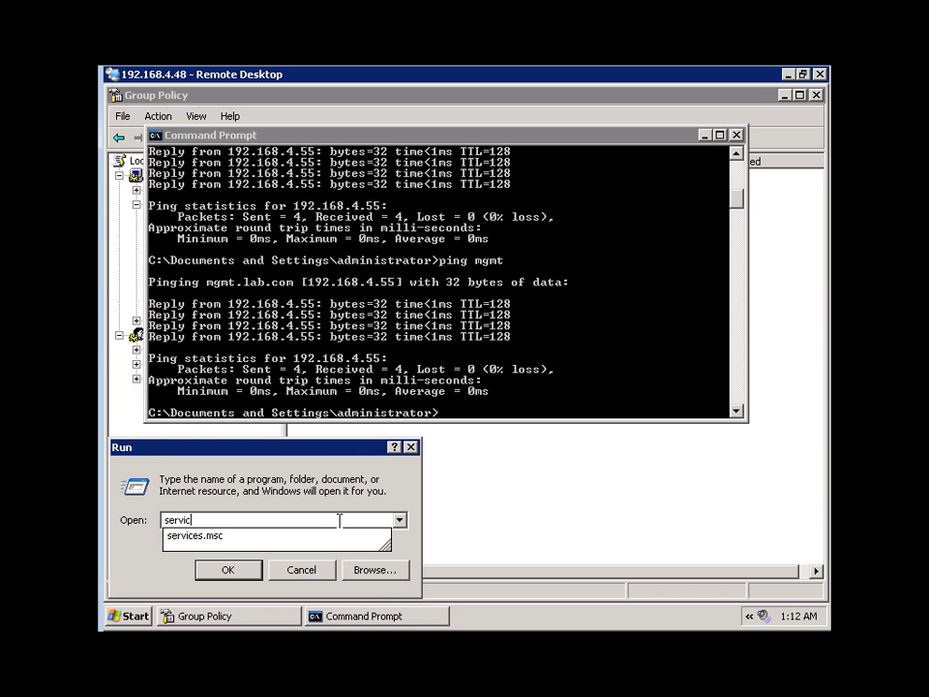
{"action": "left_click", "coordinate": [343, 534]}
{"action": "key", "text": "Return"}
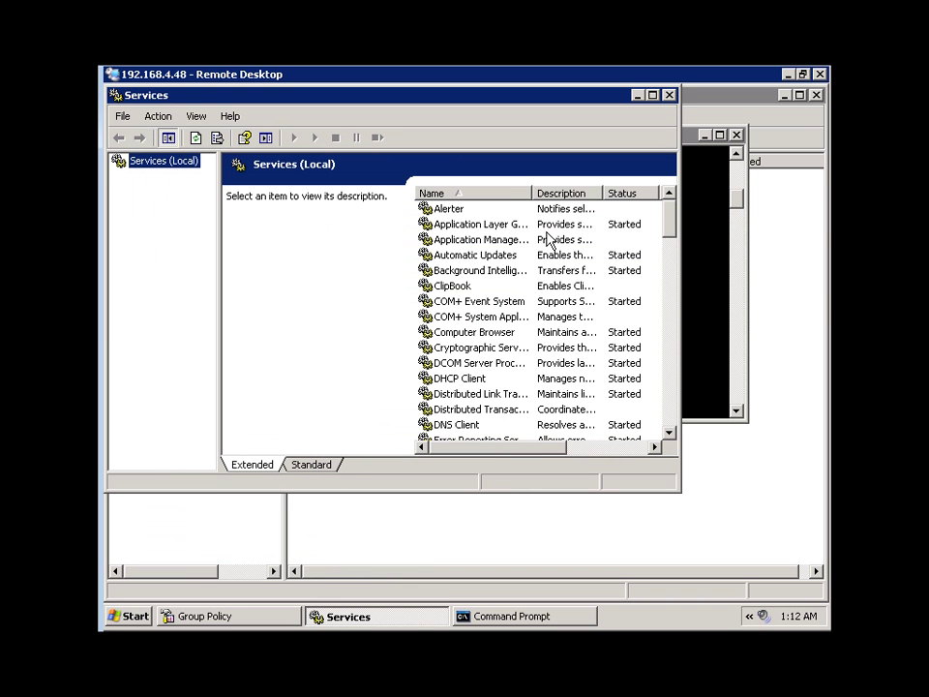
{"action": "left_click_drag", "start_coordinate": [672, 220], "coordinate": [622, 263]}
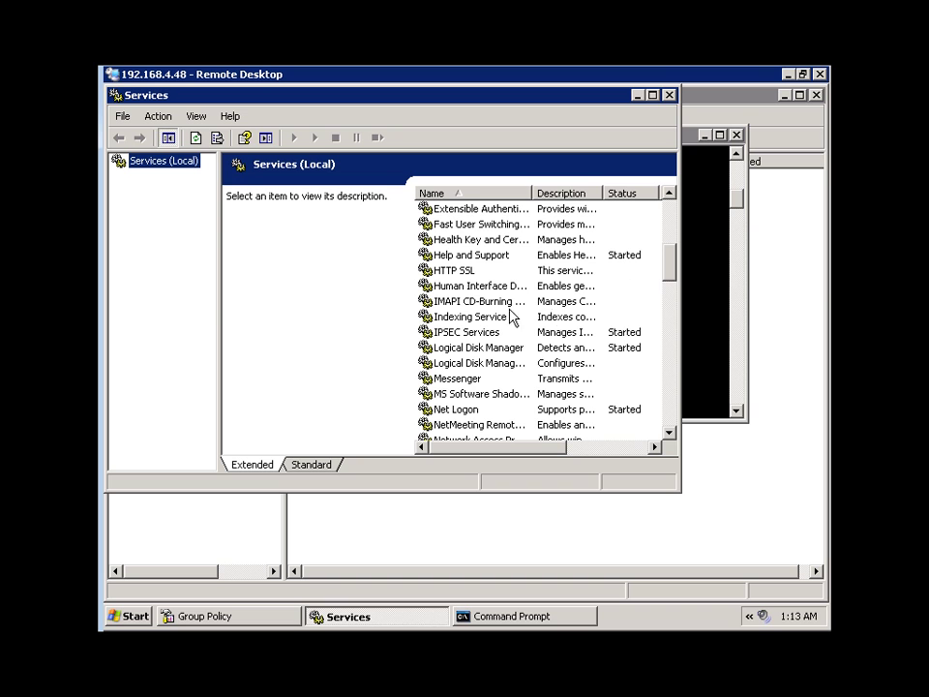
{"action": "left_click", "coordinate": [457, 332]}
{"action": "right_click", "coordinate": [456, 331]}
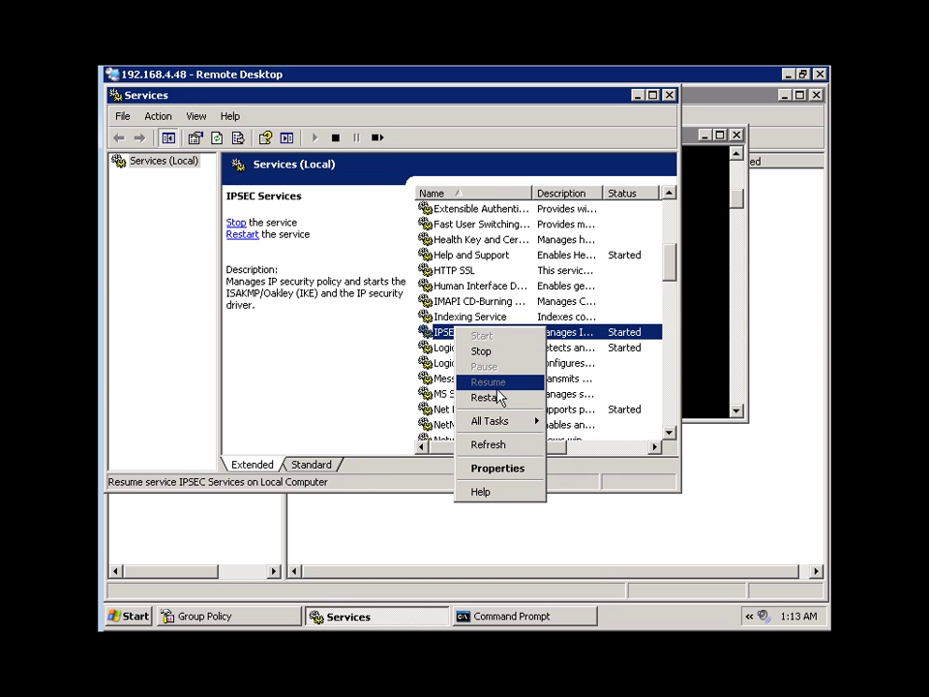
{"action": "left_click", "coordinate": [498, 399]}
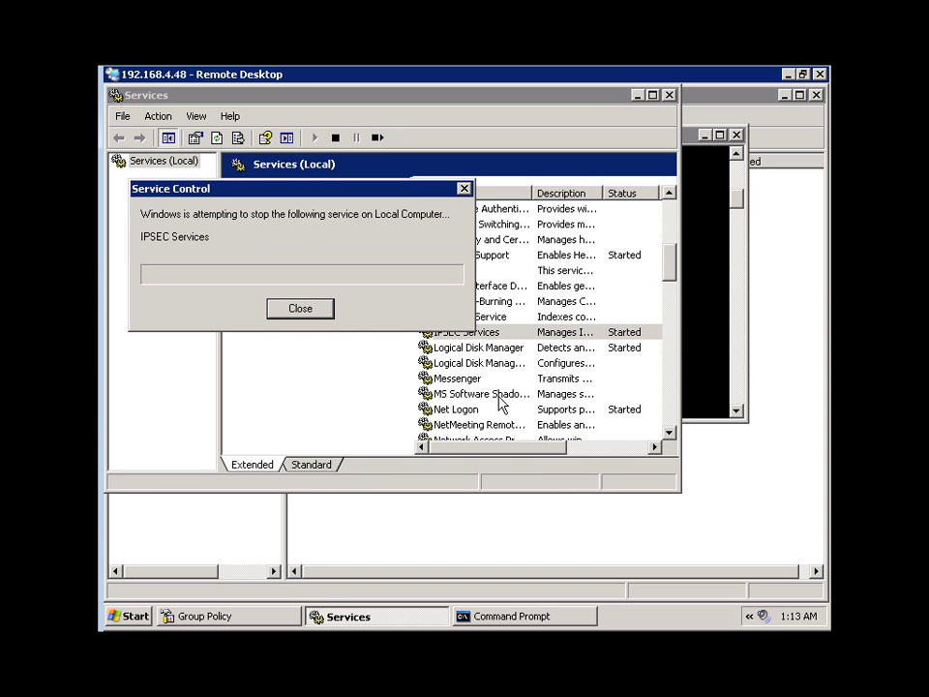
{"action": "left_click", "coordinate": [719, 323]}
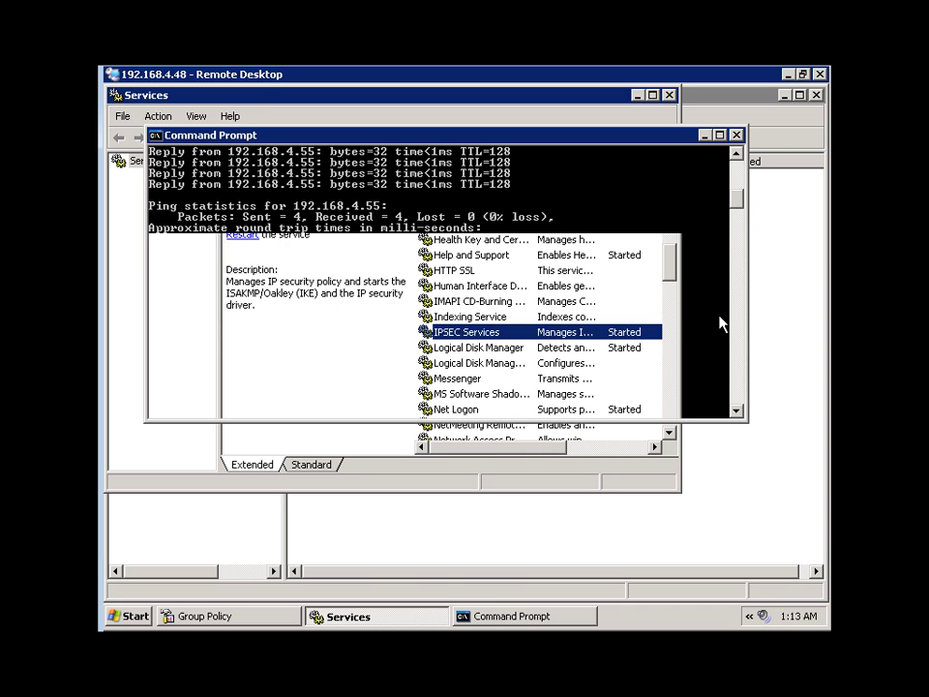
Rerun ping mgmt and confirm the request now times out
{"action": "key", "text": "Up"}
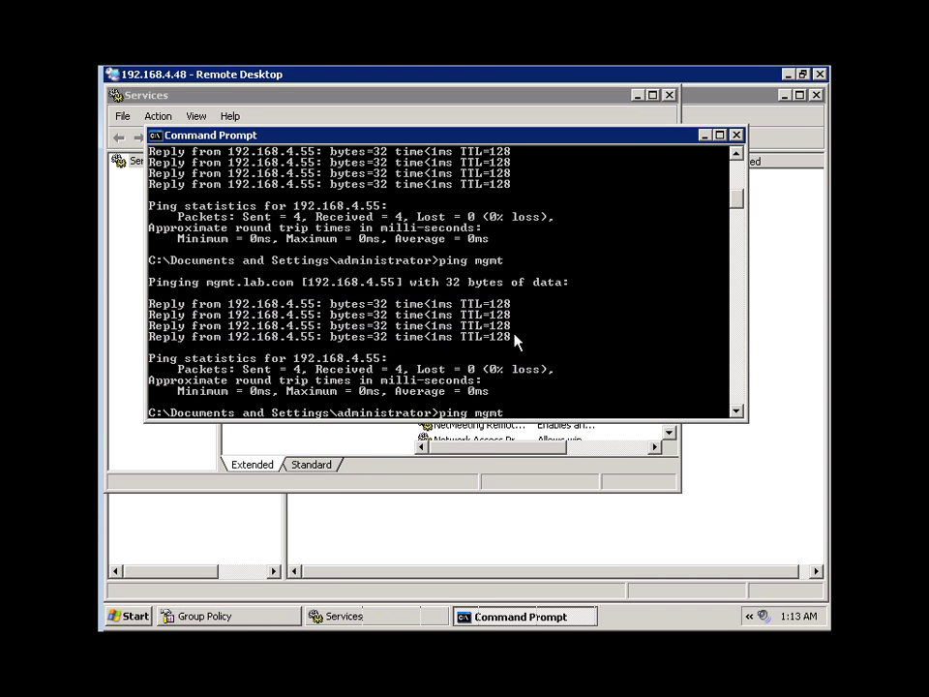
{"action": "key", "text": "Return"}
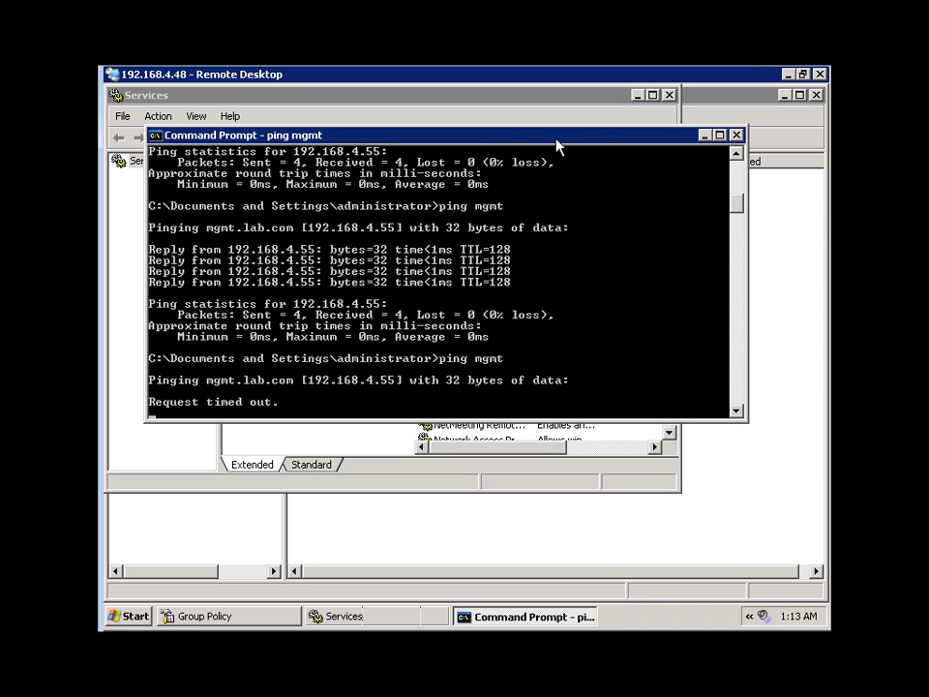
{"action": "left_click", "coordinate": [638, 104]}
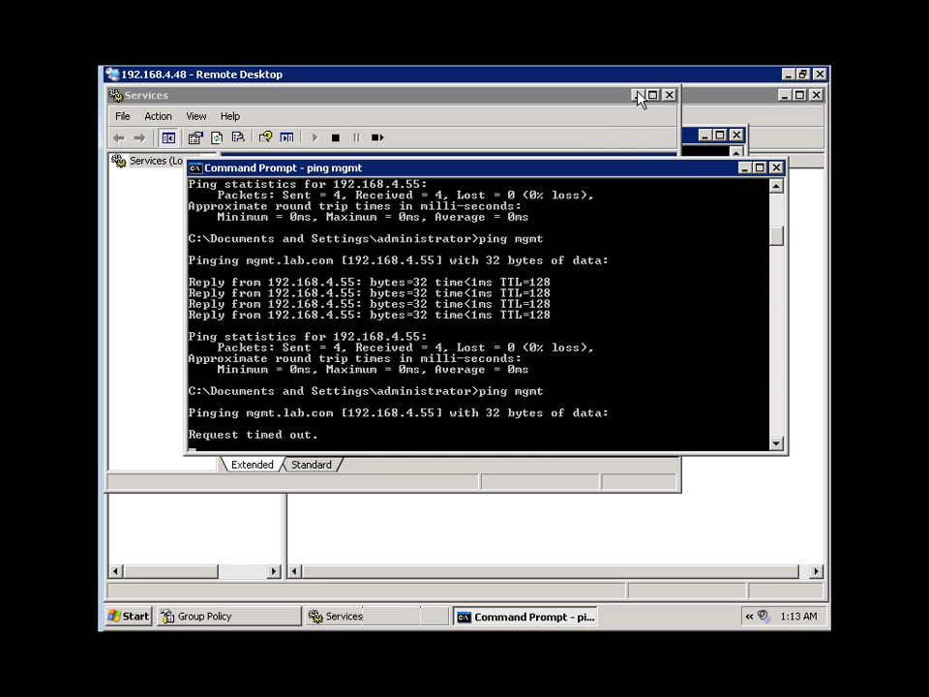
Reopen the client resonse secure traffic policy's Properties, leaving its <Dynamic> rule unselected
{"action": "left_click", "coordinate": [744, 167]}
{"action": "left_click", "coordinate": [332, 196]}
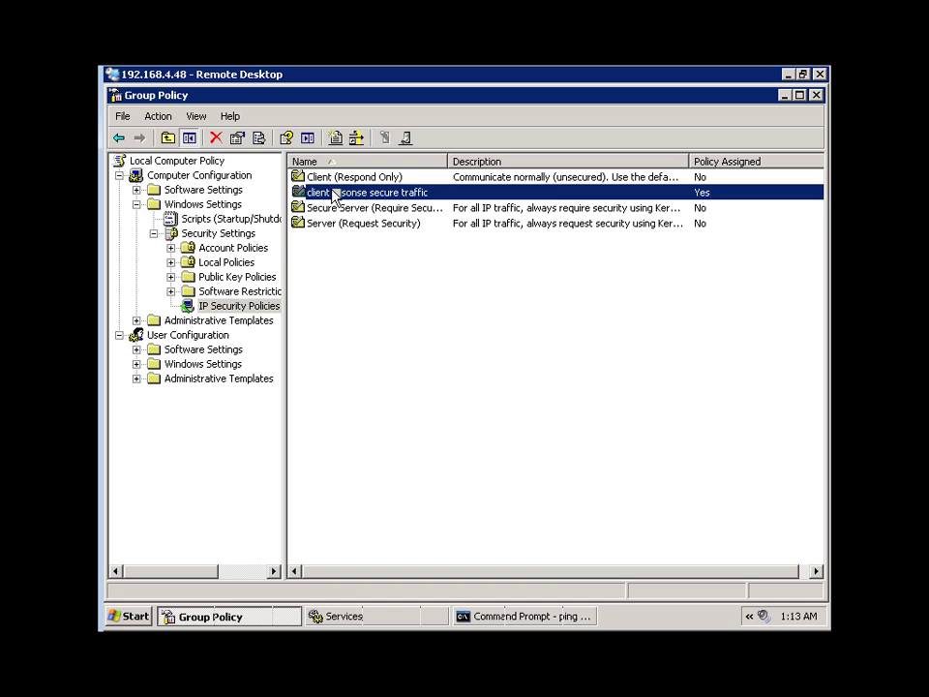
{"action": "right_click", "coordinate": [332, 194]}
{"action": "left_click", "coordinate": [386, 285]}
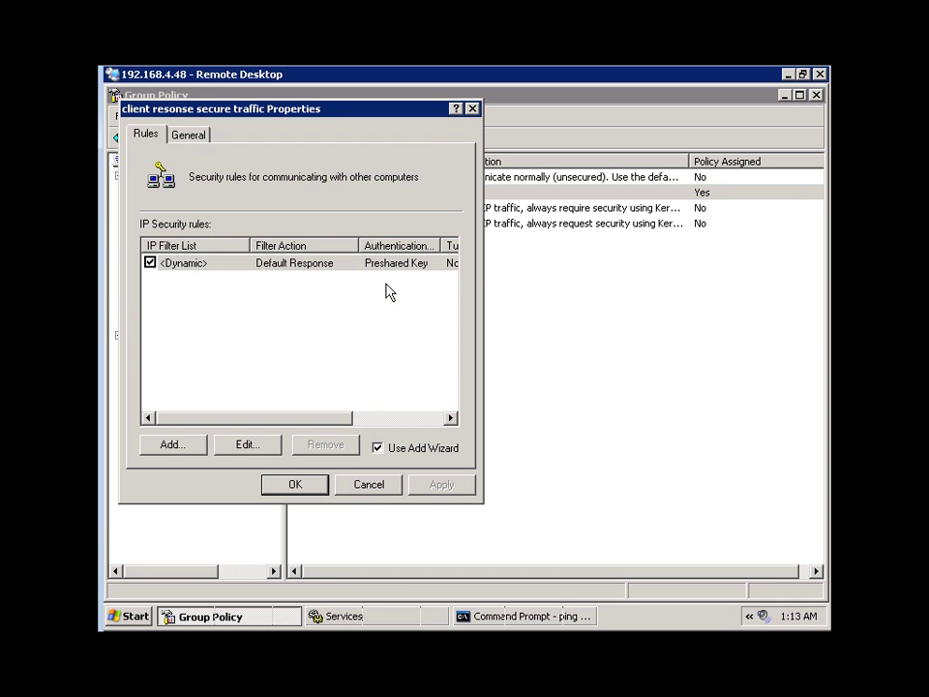
{"action": "left_click", "coordinate": [288, 281]}
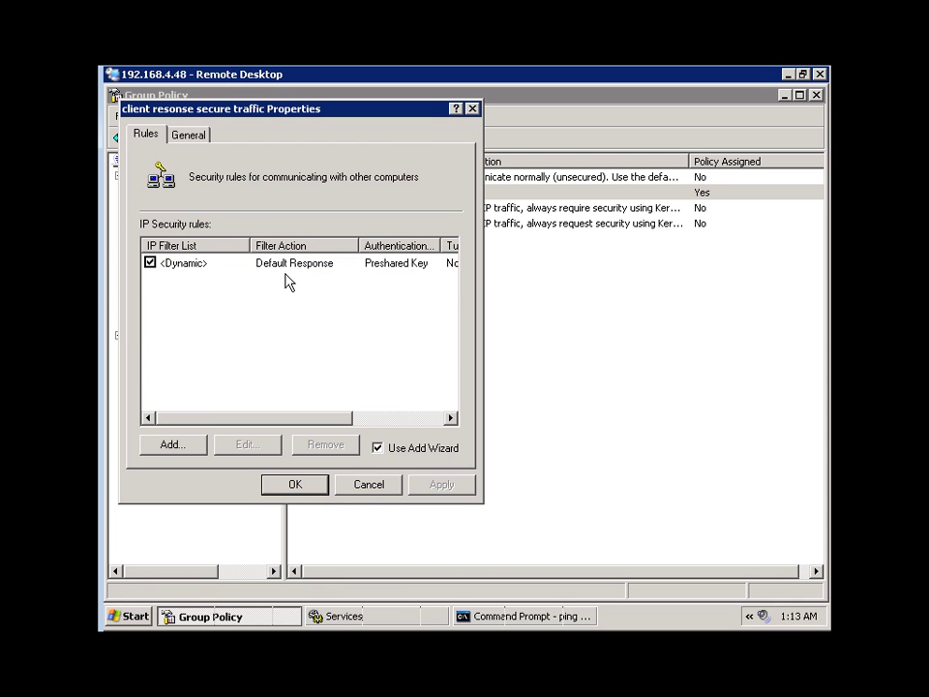